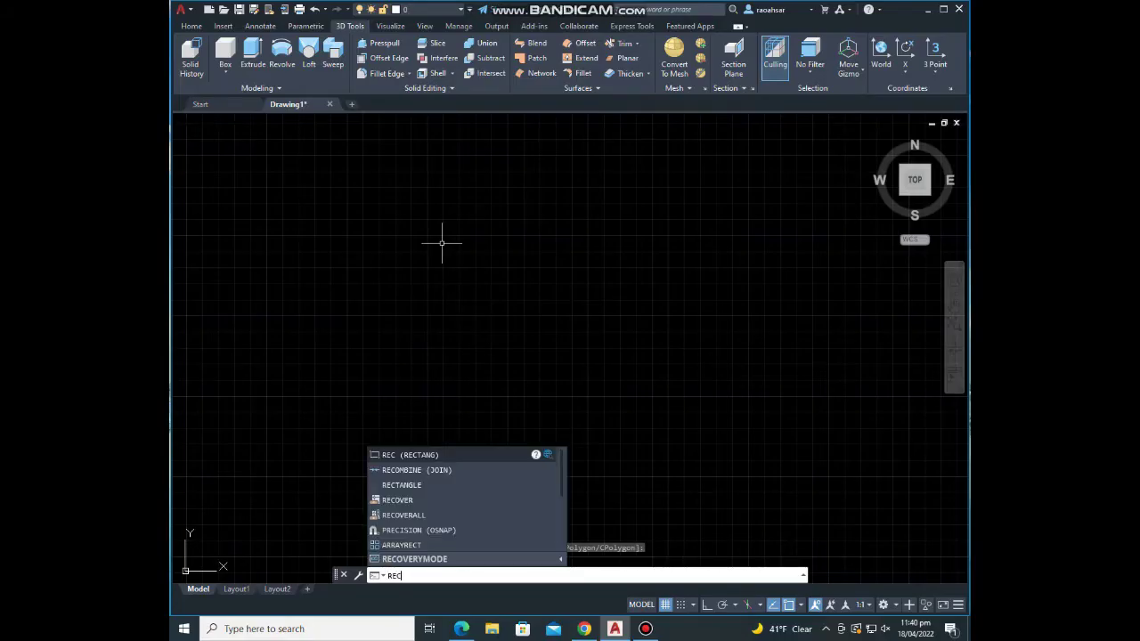
Step: Draw the outer window frame rectangle
key(Return)
click(442, 242)
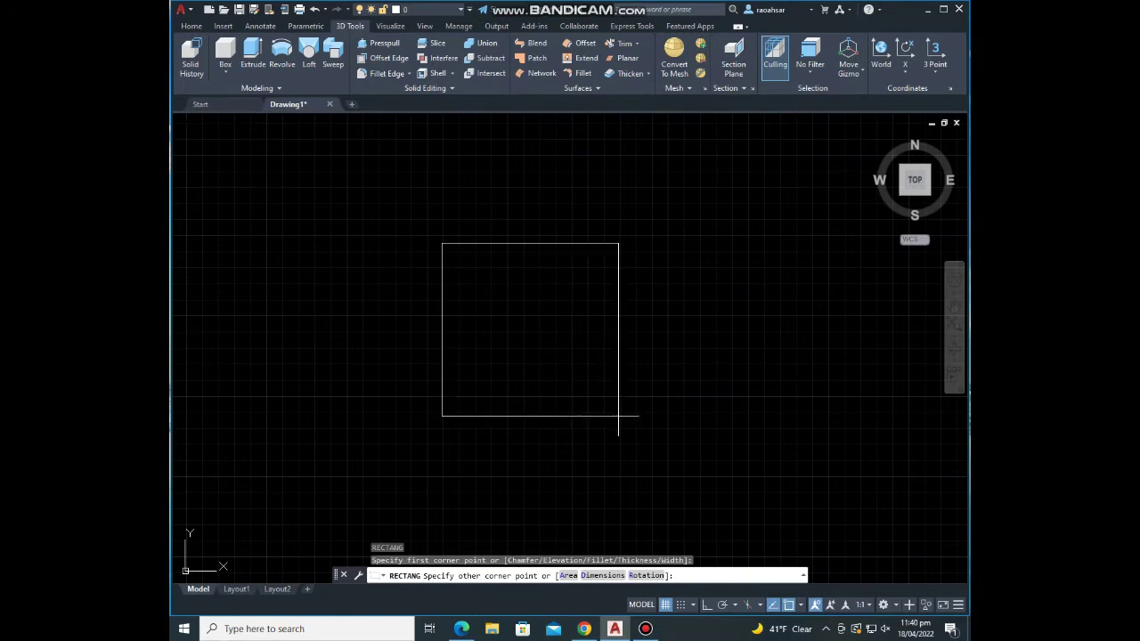
click(661, 447)
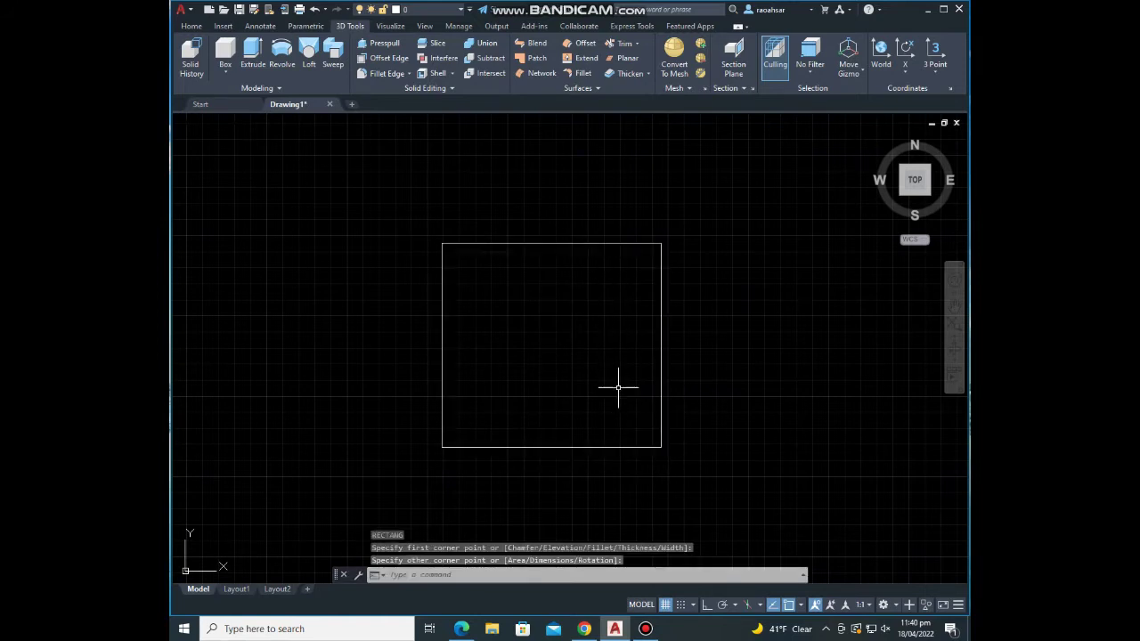
key(Escape)
Step: Offset the outer rectangle 1 unit inward to form the inner rectangle
text(o)
key(Return)
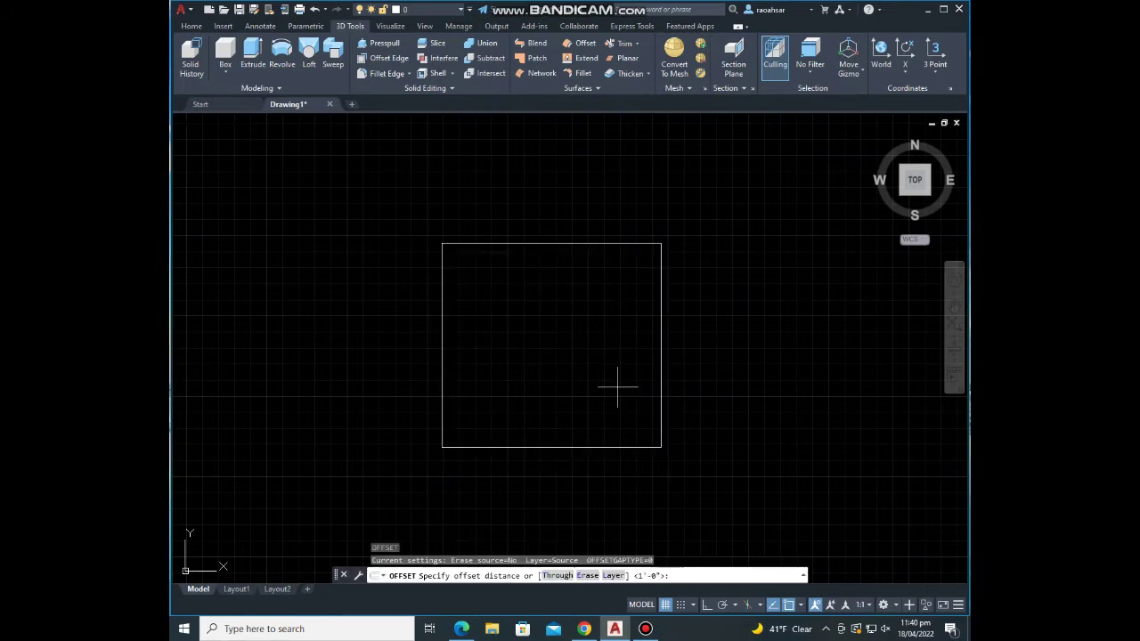
key(Return)
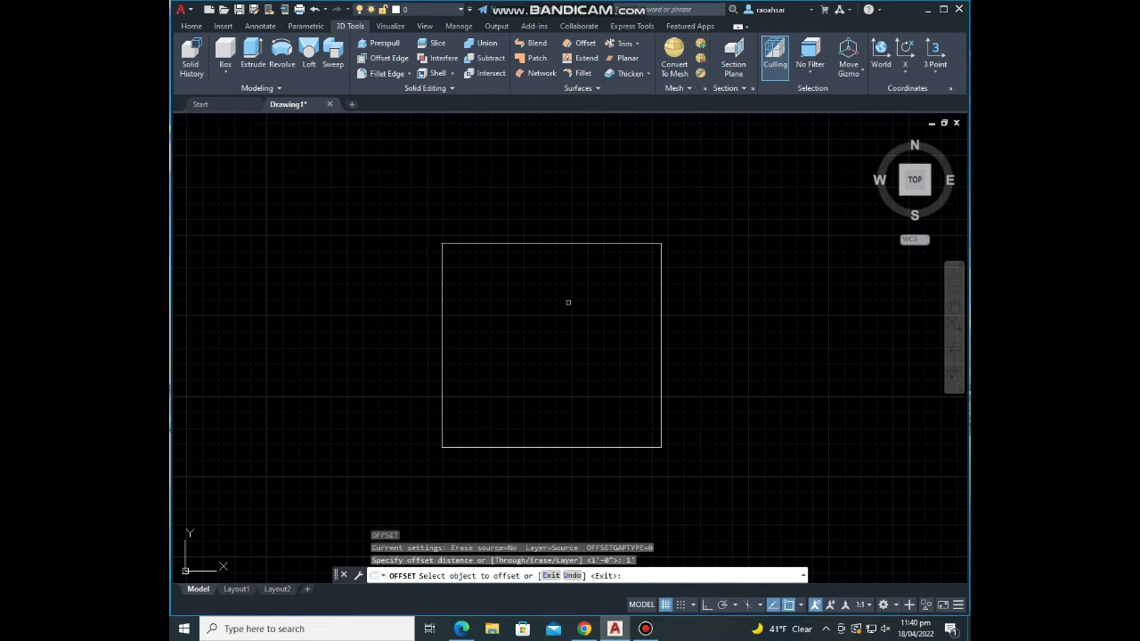
click(580, 243)
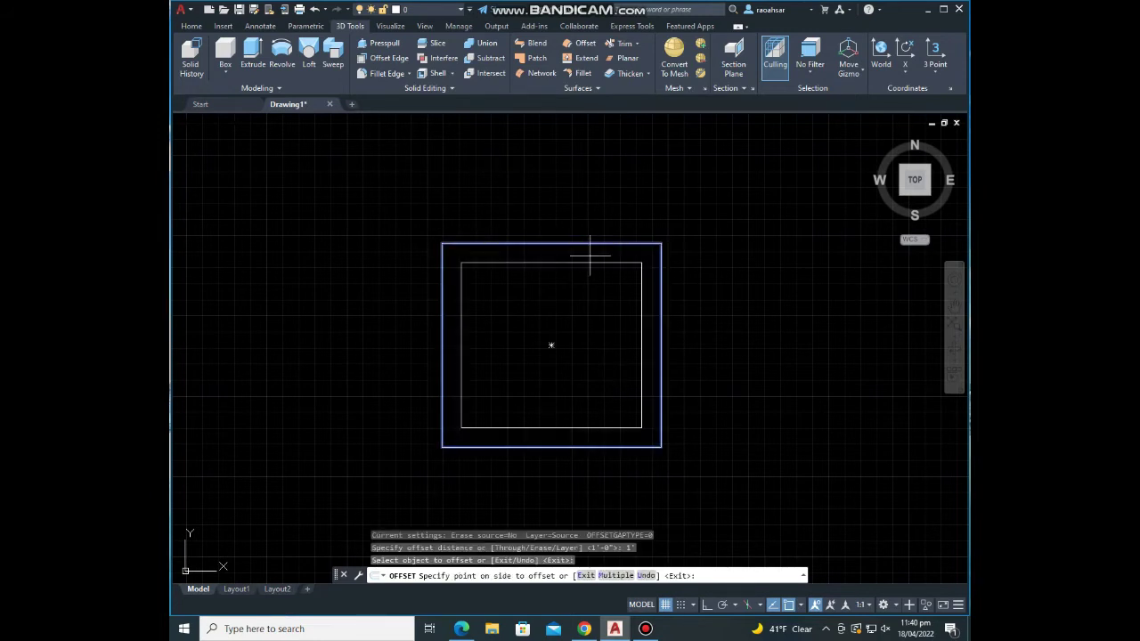
click(590, 271)
key(Escape)
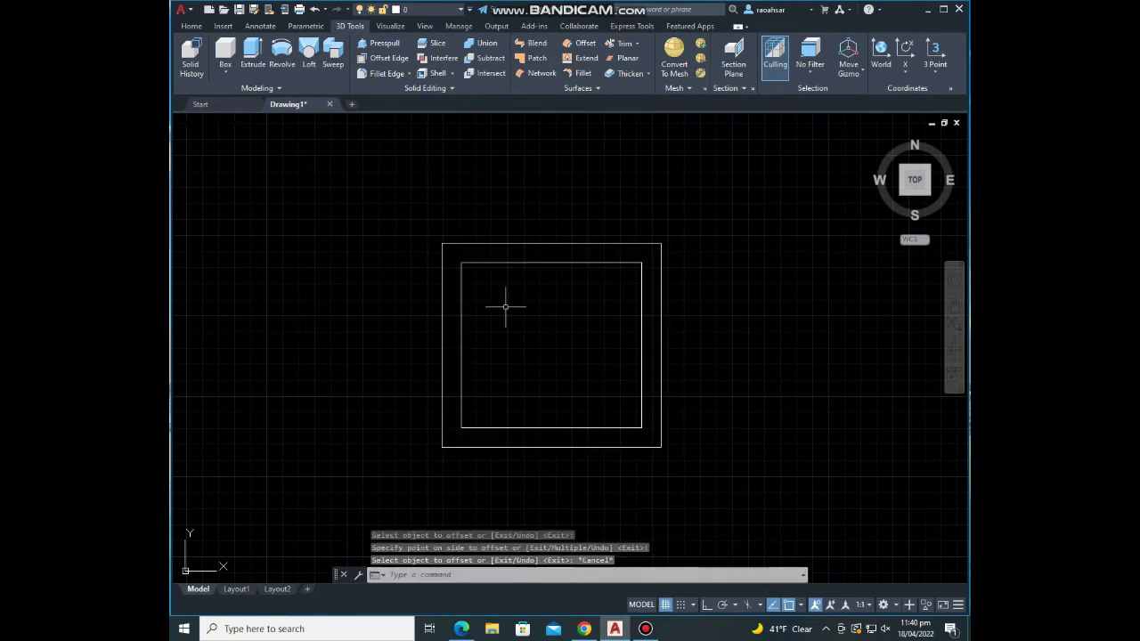
Step: Draw two side-by-side rectangles splitting the inner rectangle into left and right panes
text(REC)
key(Return)
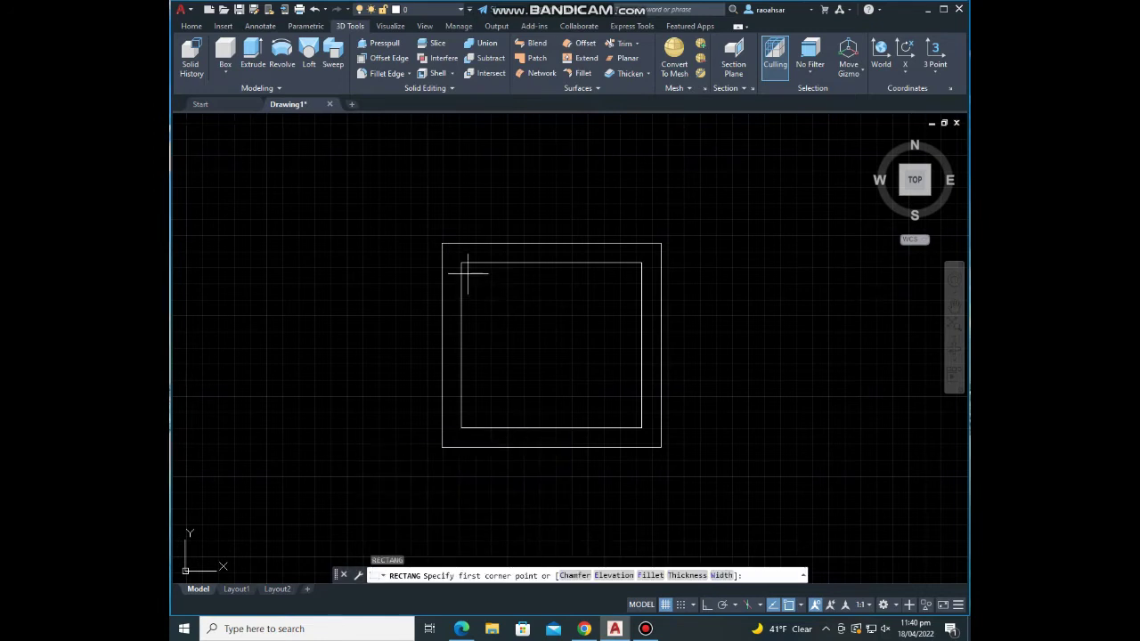
click(462, 263)
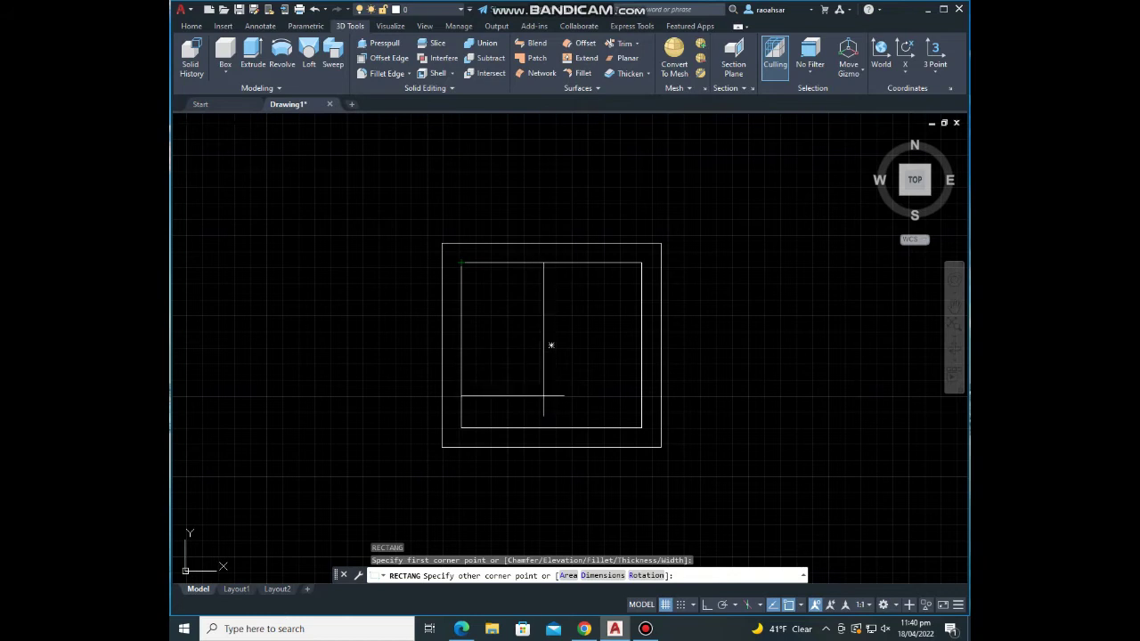
click(551, 428)
text(rec)
key(Return)
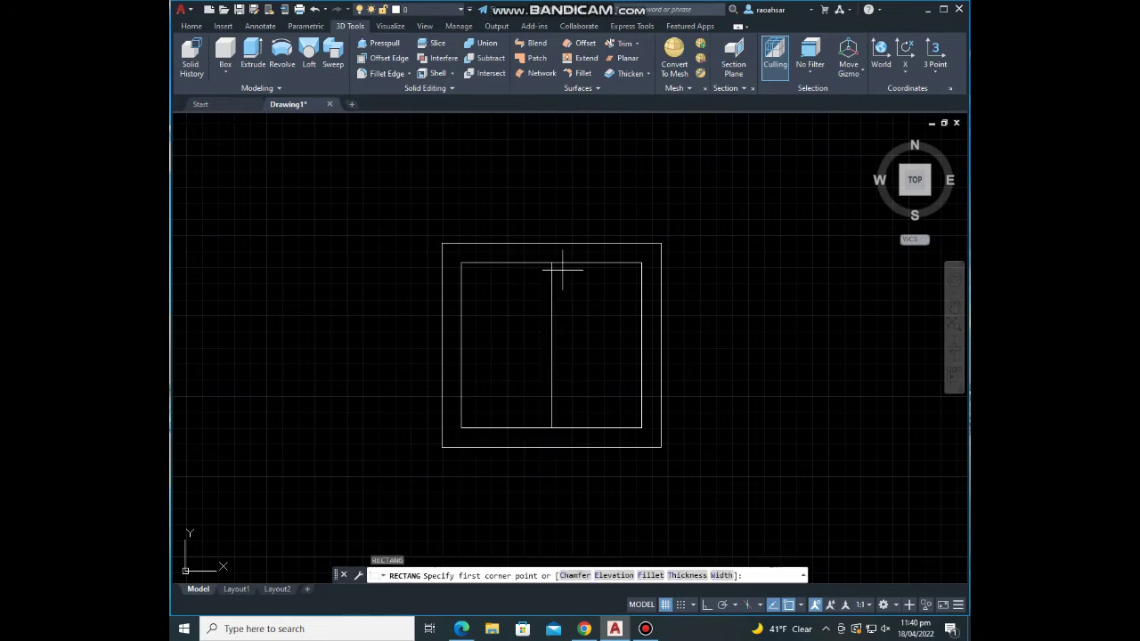
click(552, 263)
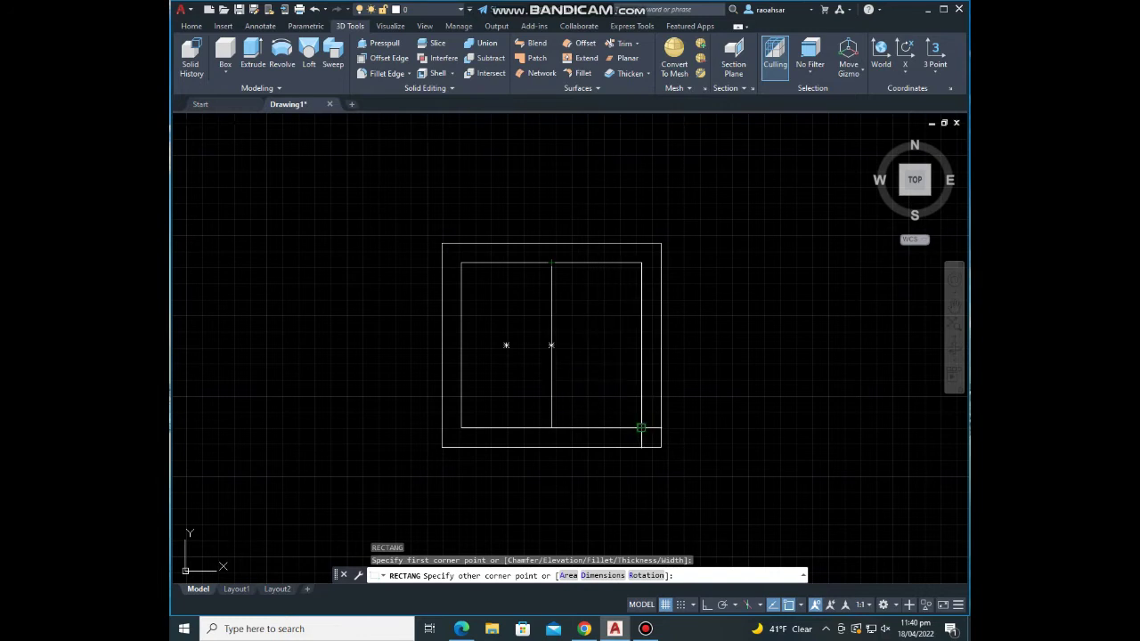
click(641, 427)
key(Escape)
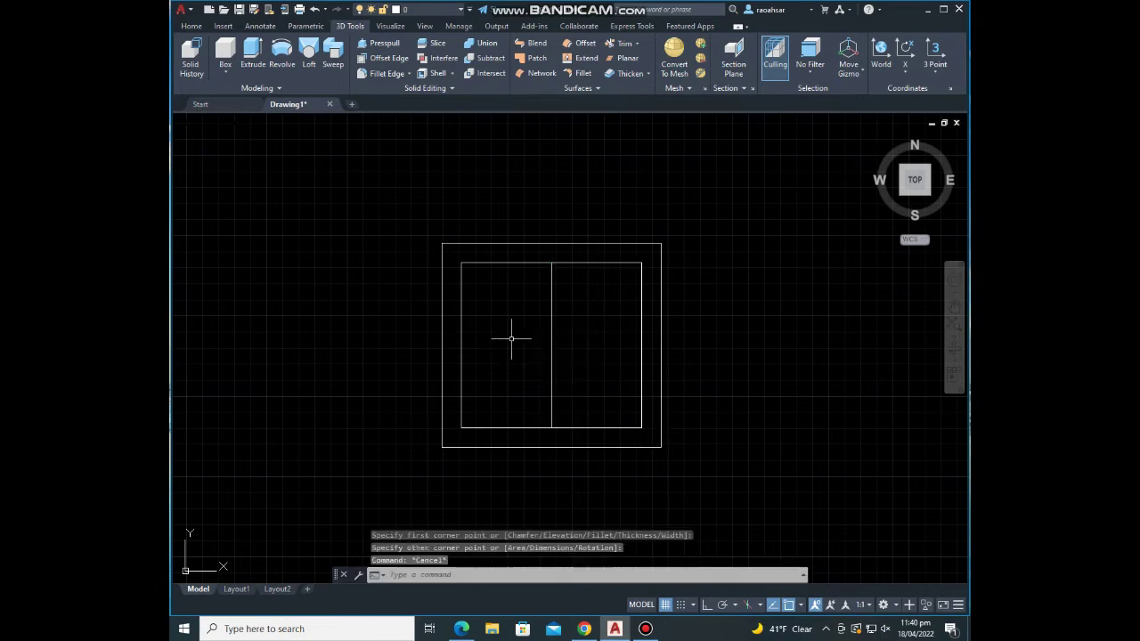
key(Escape)
text(0)
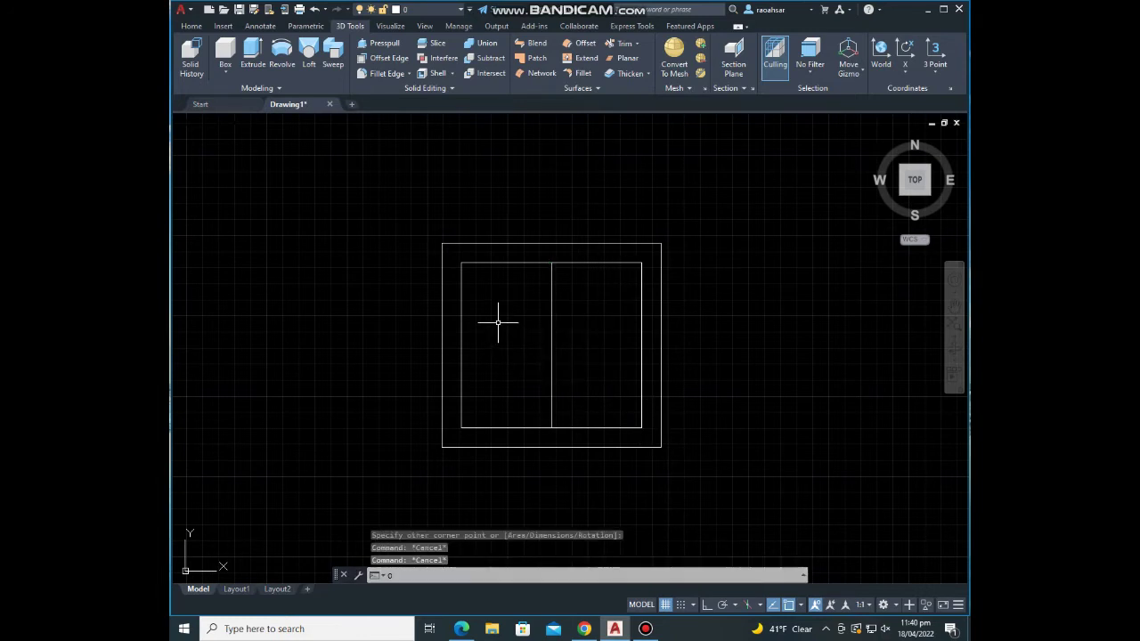
key(Return)
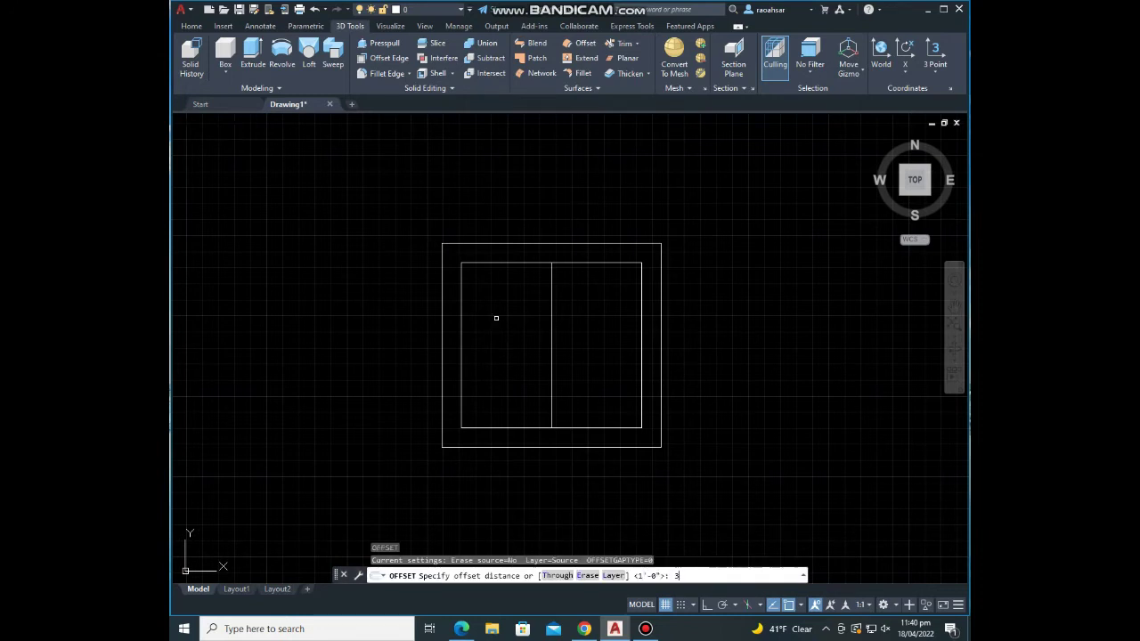
Step: Offset each pane rectangle 6 units inward to outline the two glass panes
key(Return)
click(475, 264)
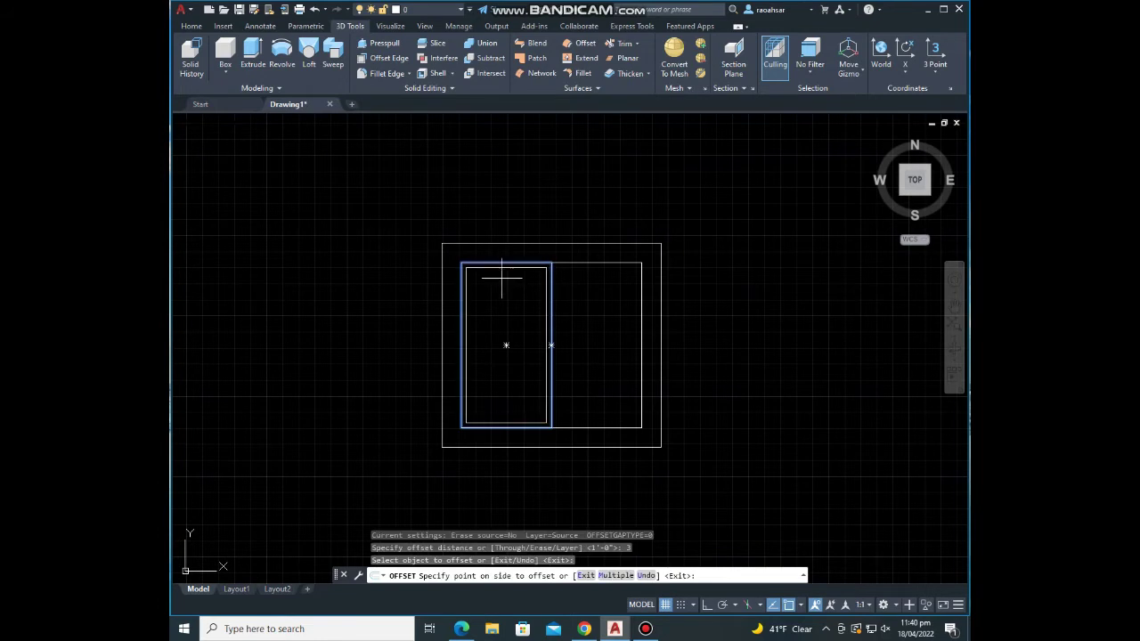
key(Escape)
key(Escape)
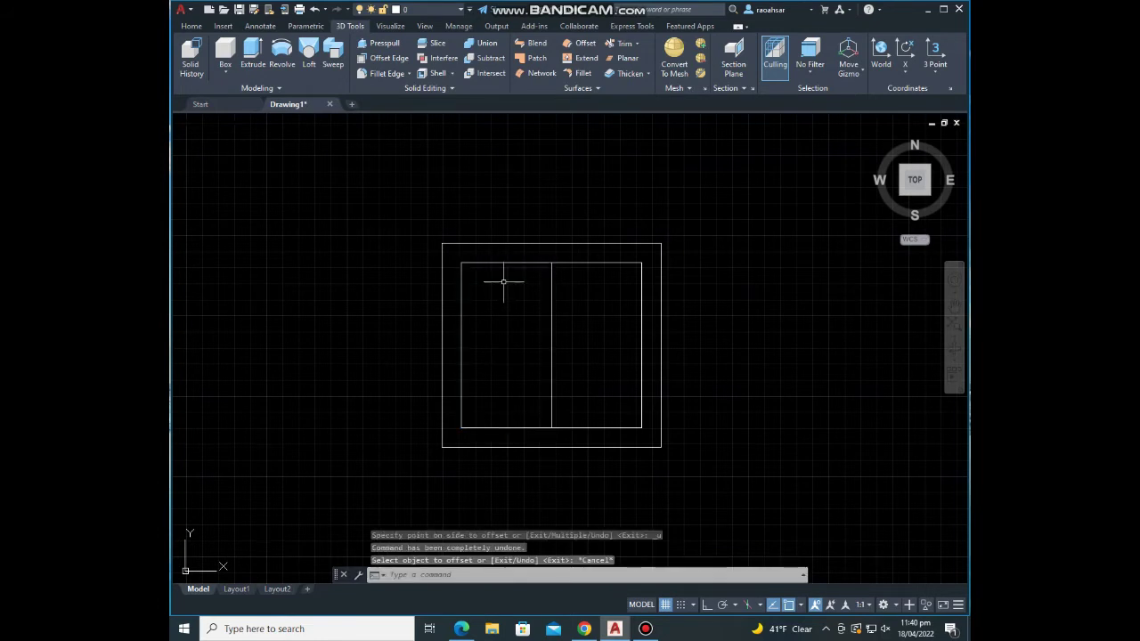
text(o)
key(Return)
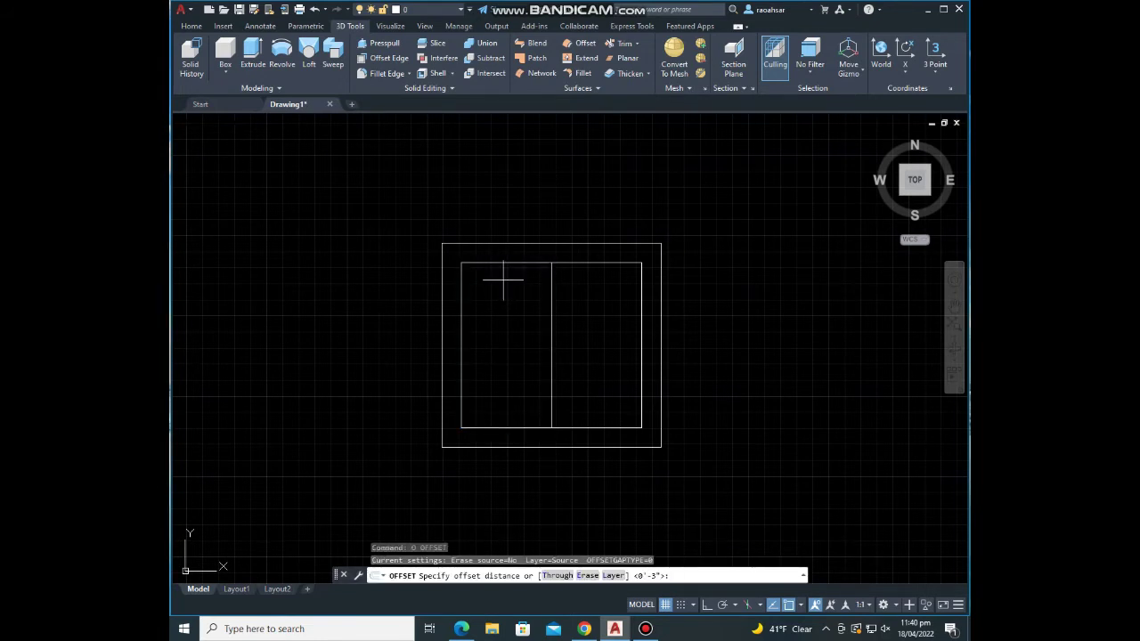
key(Return)
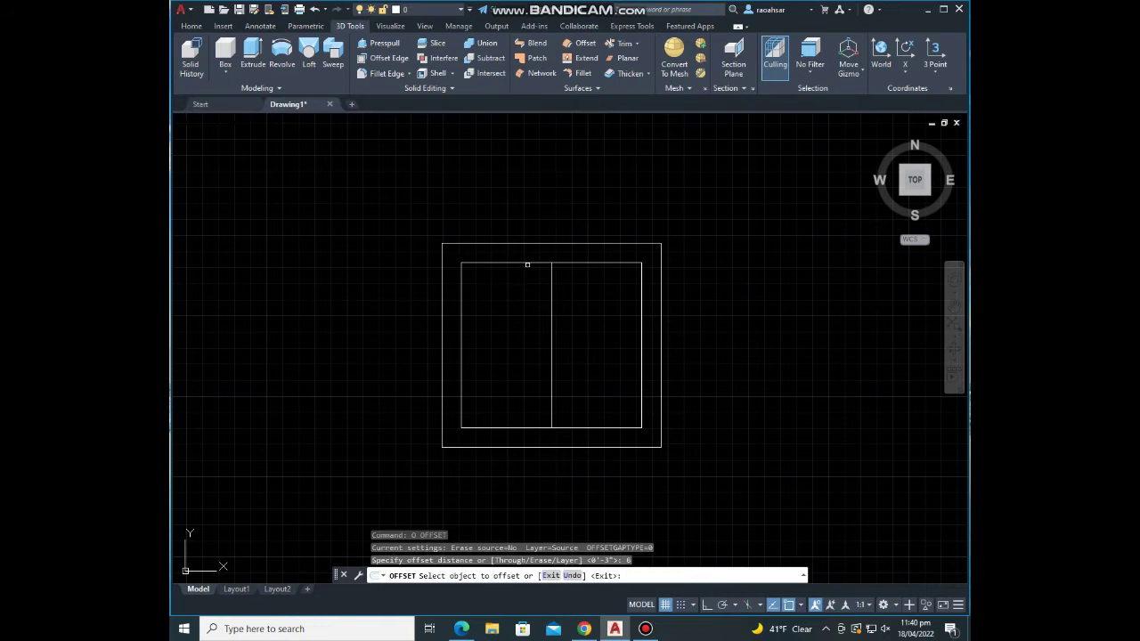
click(527, 264)
click(530, 290)
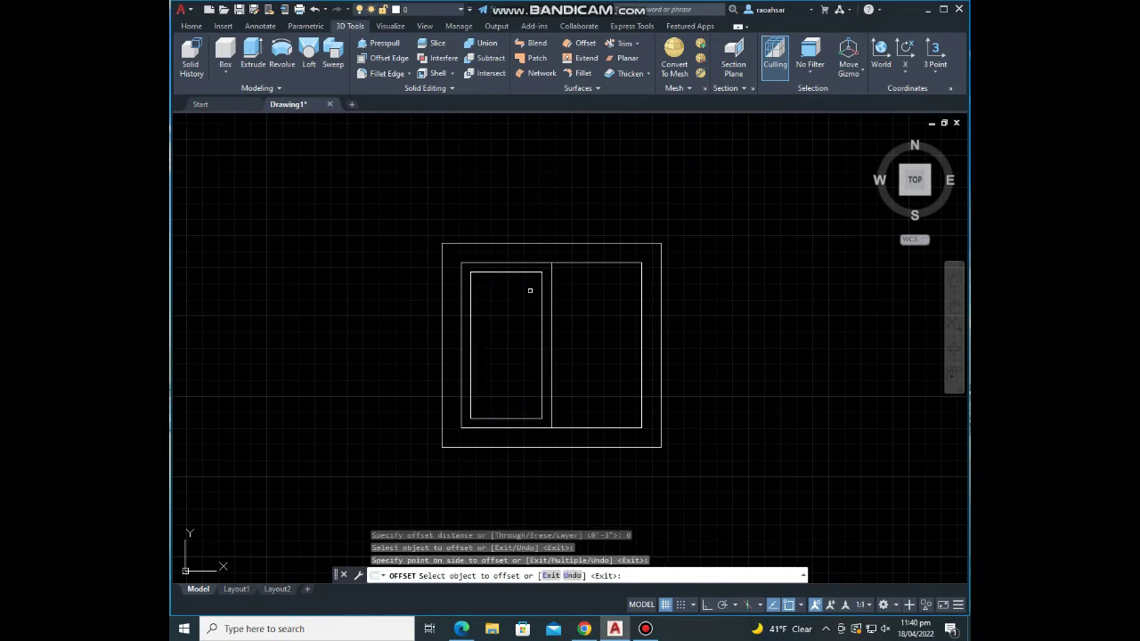
click(570, 264)
click(574, 282)
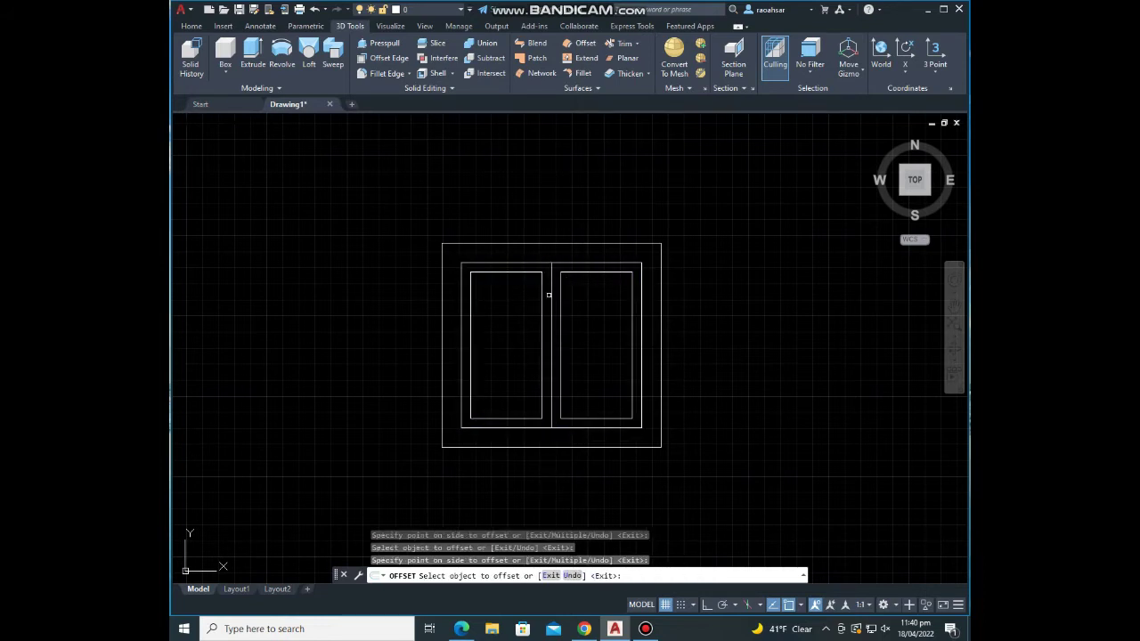
mouse_move(602, 324)
middle_down()
mouse_move(610, 317)
mouse_move(600, 319)
middle_up()
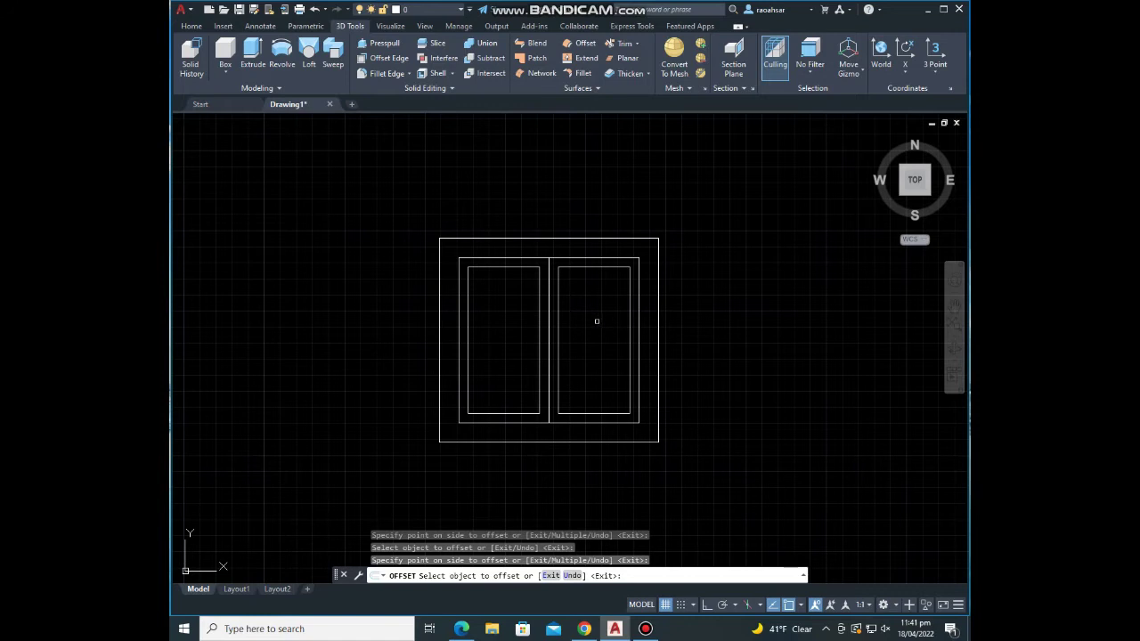
mouse_move(580, 339)
middle_down()
mouse_move(572, 345)
mouse_move(602, 357)
middle_up()
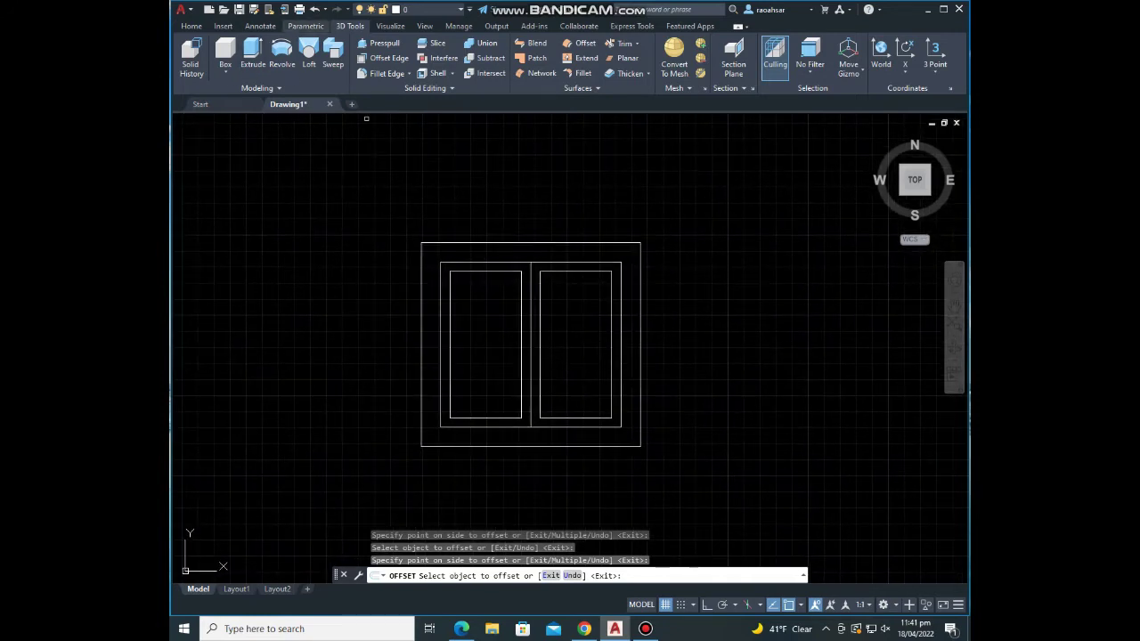
click(425, 26)
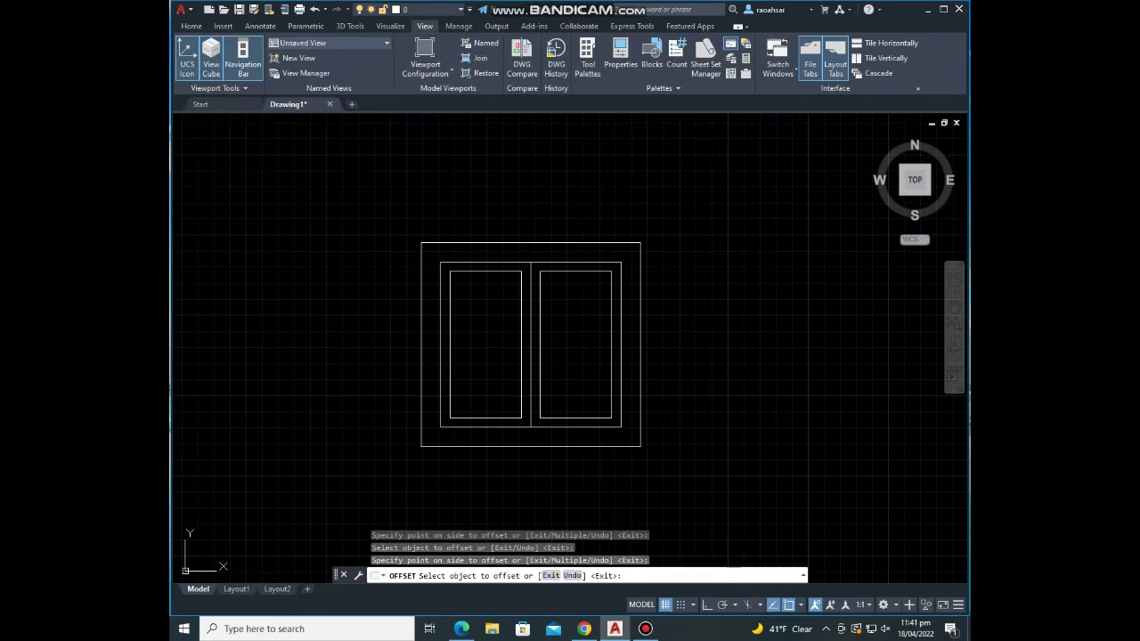
Step: Switch the flat window outline to the SW Isometric preset view
click(329, 43)
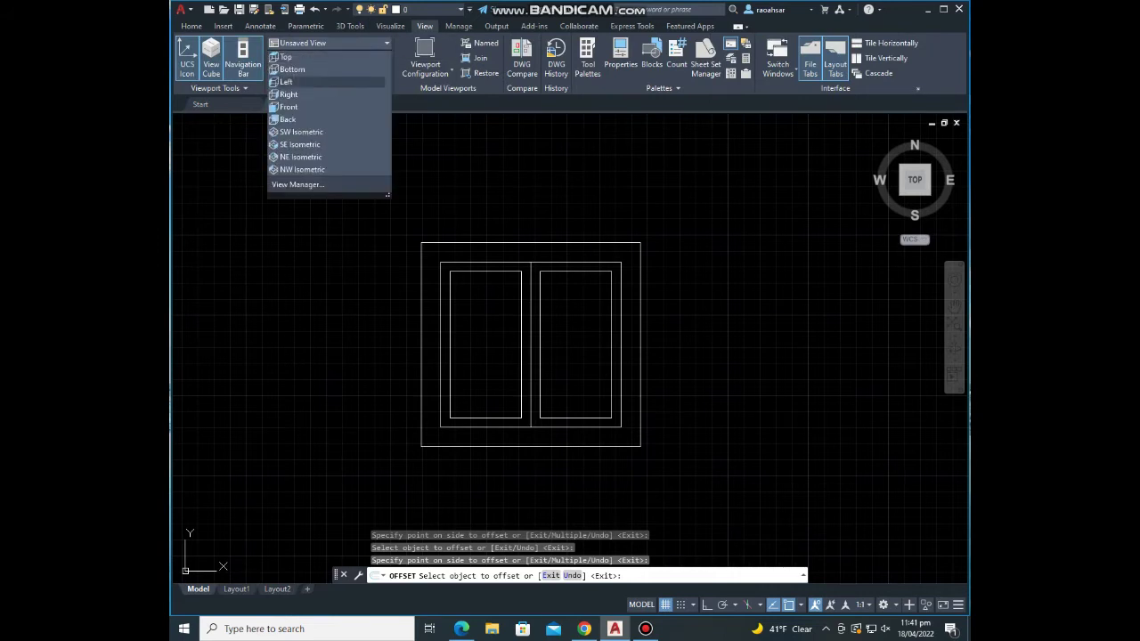
click(301, 132)
scroll(463, 222, up, 2)
scroll(473, 234, down, 3)
scroll(516, 294, up, 1)
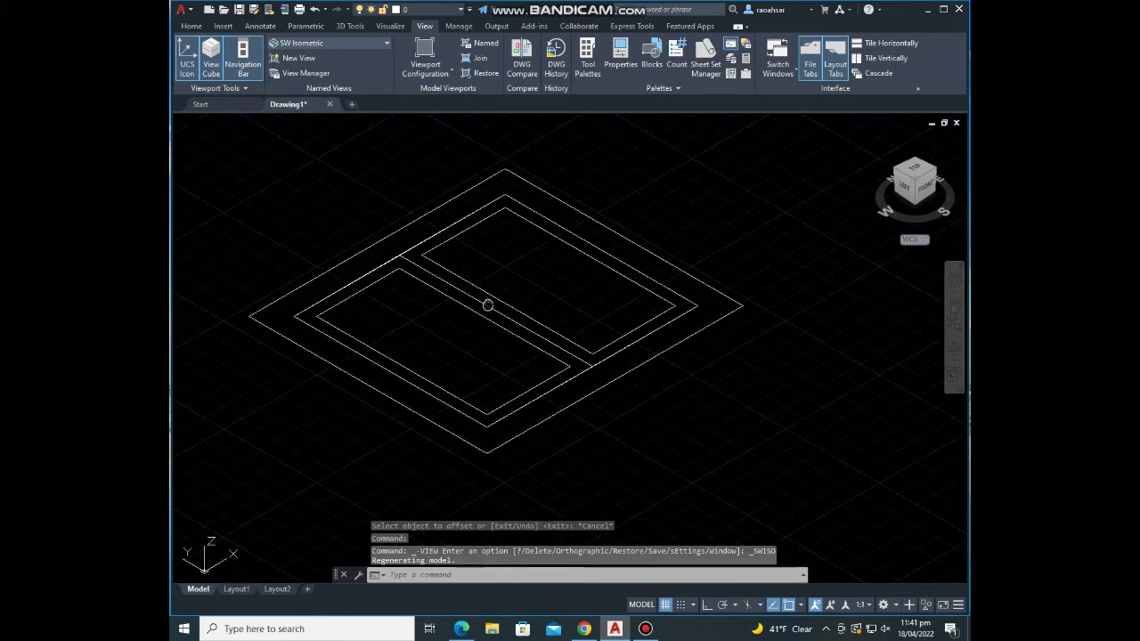
scroll(490, 305, down, 1)
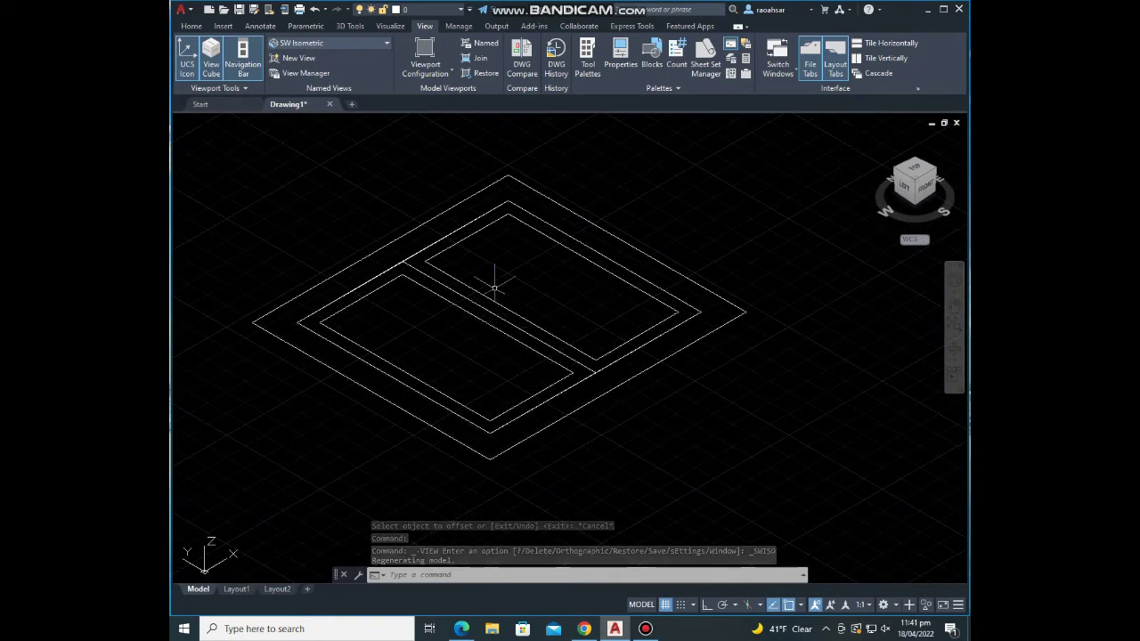
text(PRESSPULL)
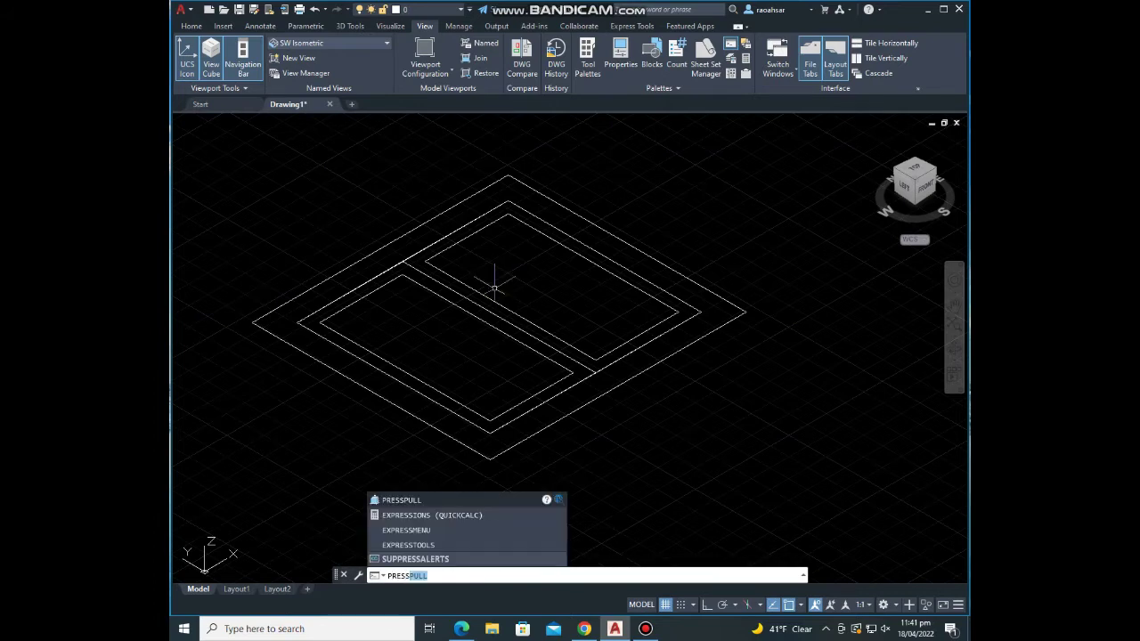
Step: Press-pull the outer frame ring 9 units high
key(Return)
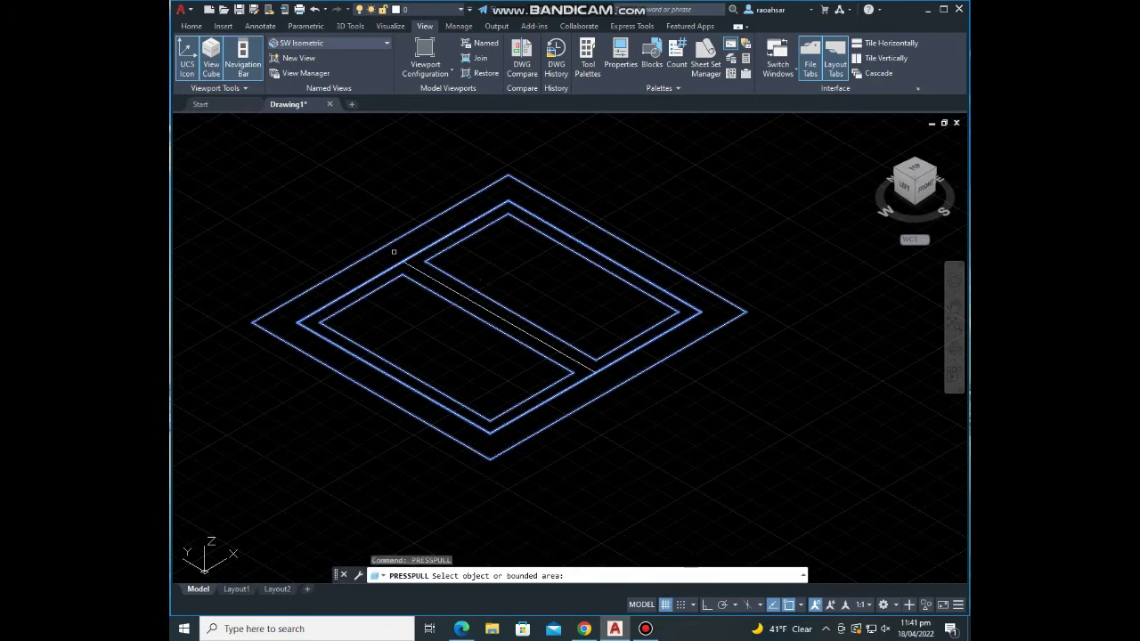
click(394, 250)
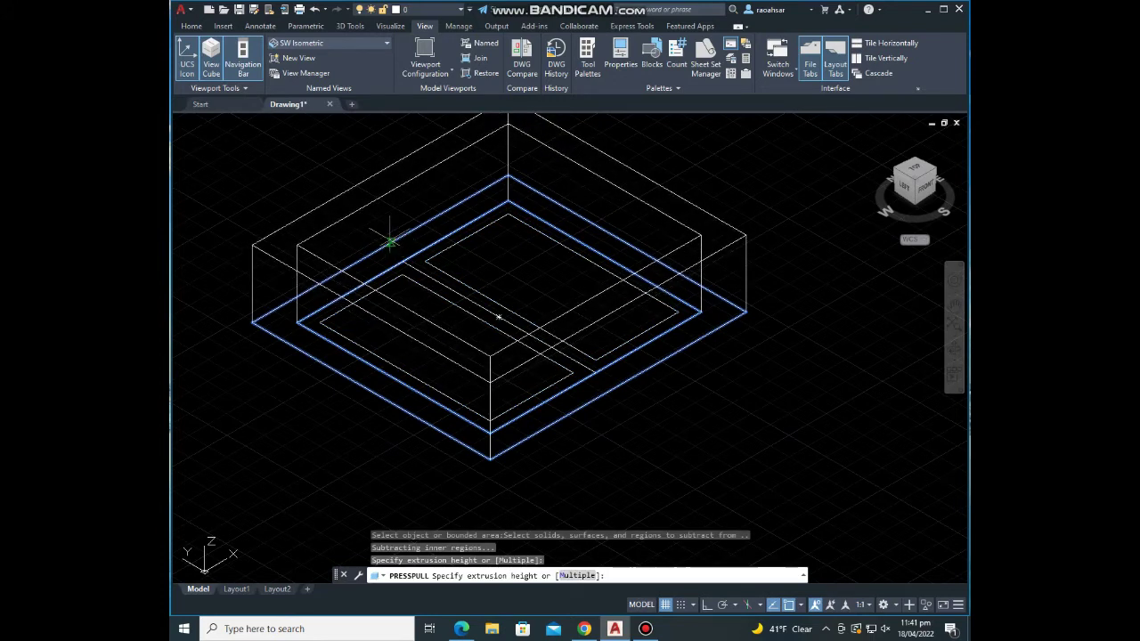
text(9)
key(Return)
mouse_move(446, 330)
middle_down()
mouse_move(443, 341)
mouse_move(489, 351)
middle_up()
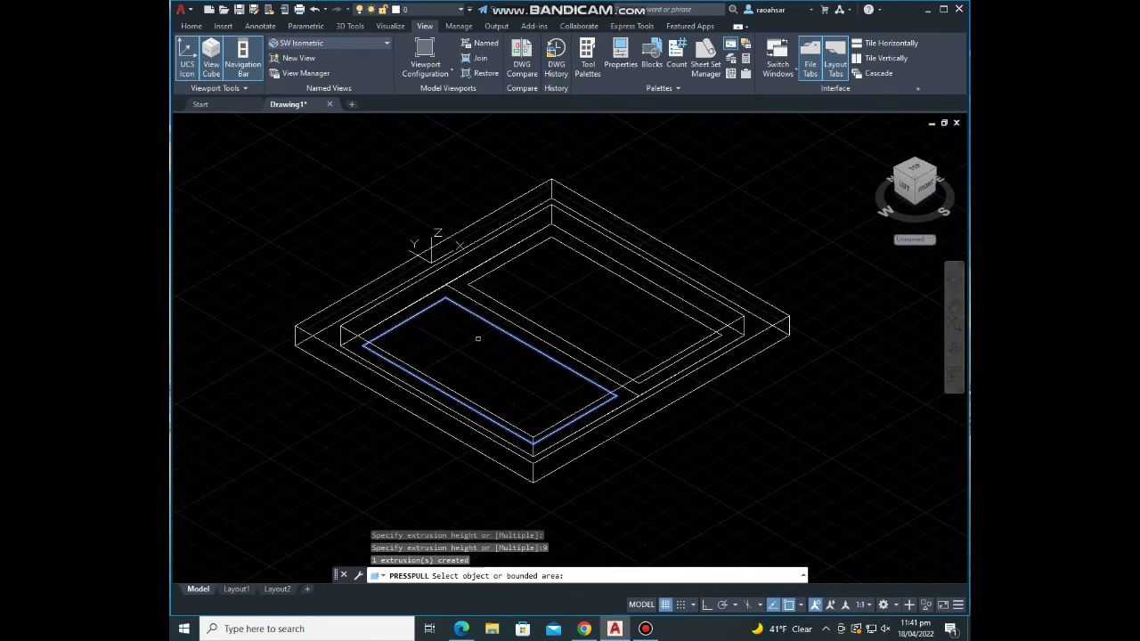
key(Escape)
Step: Press-pull the frame strip around the left pane to a height of 6
text(pr)
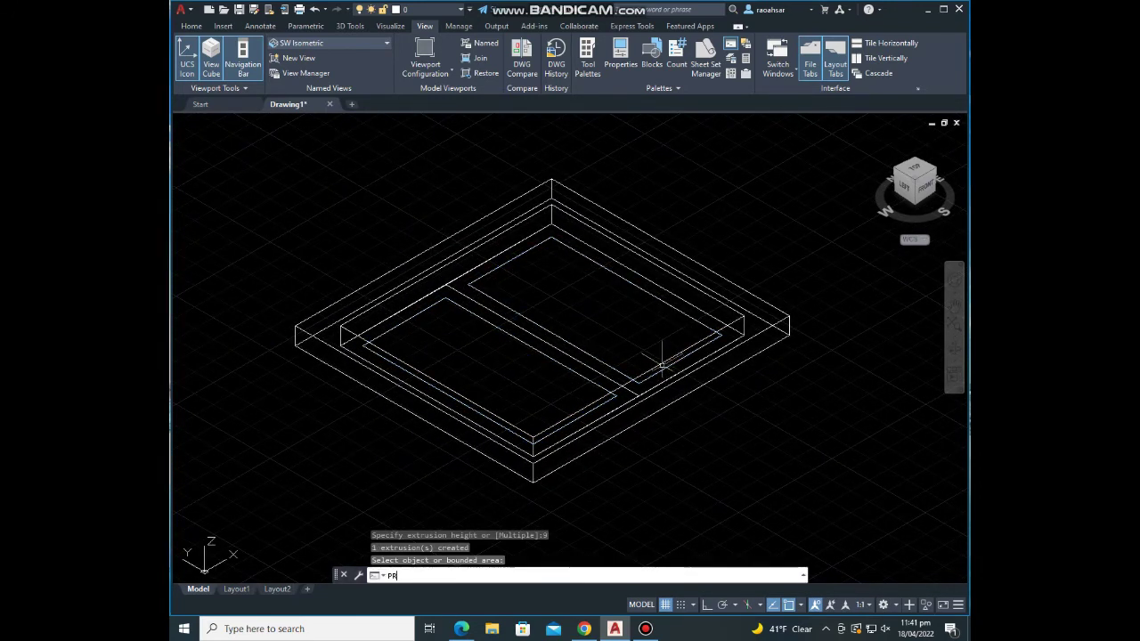
text(ess)
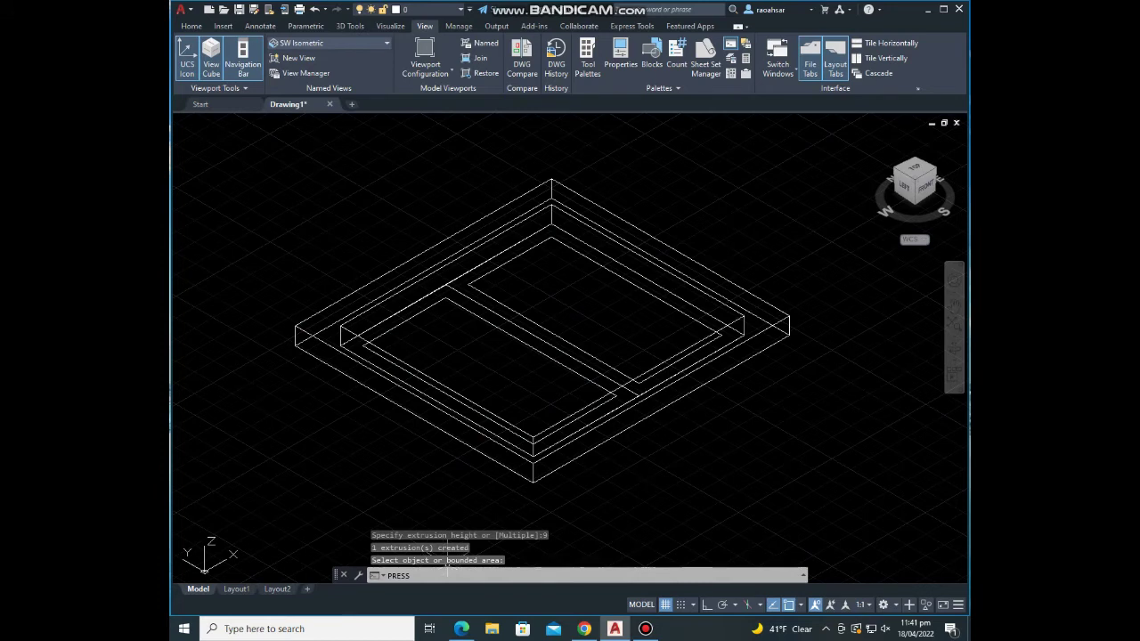
text(pull)
key(Return)
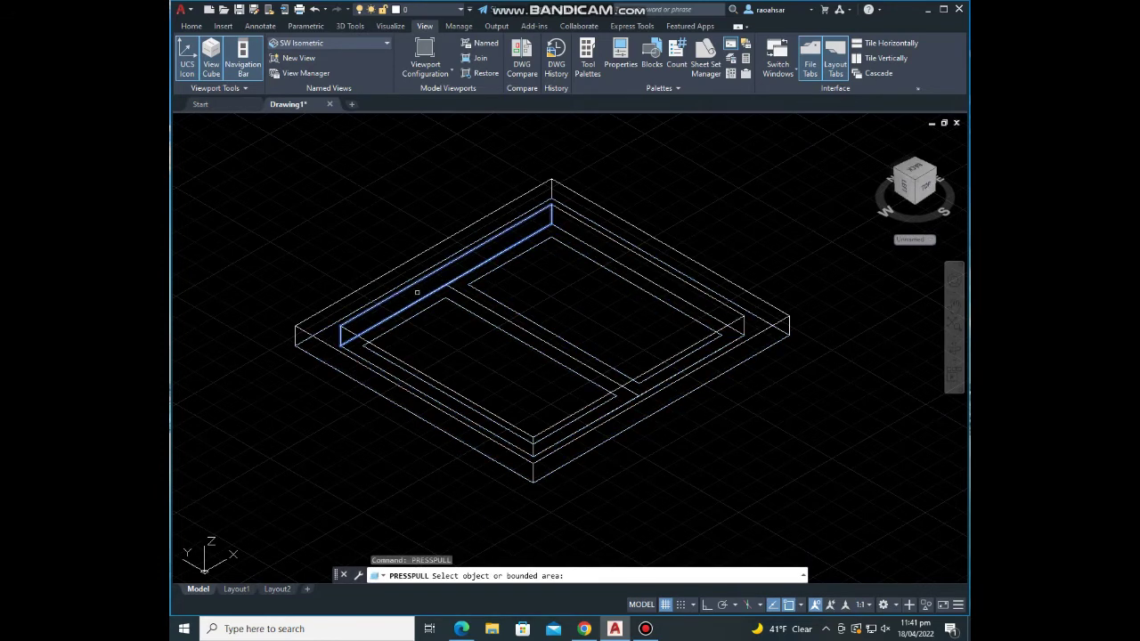
middle_drag(492, 285, 485, 287)
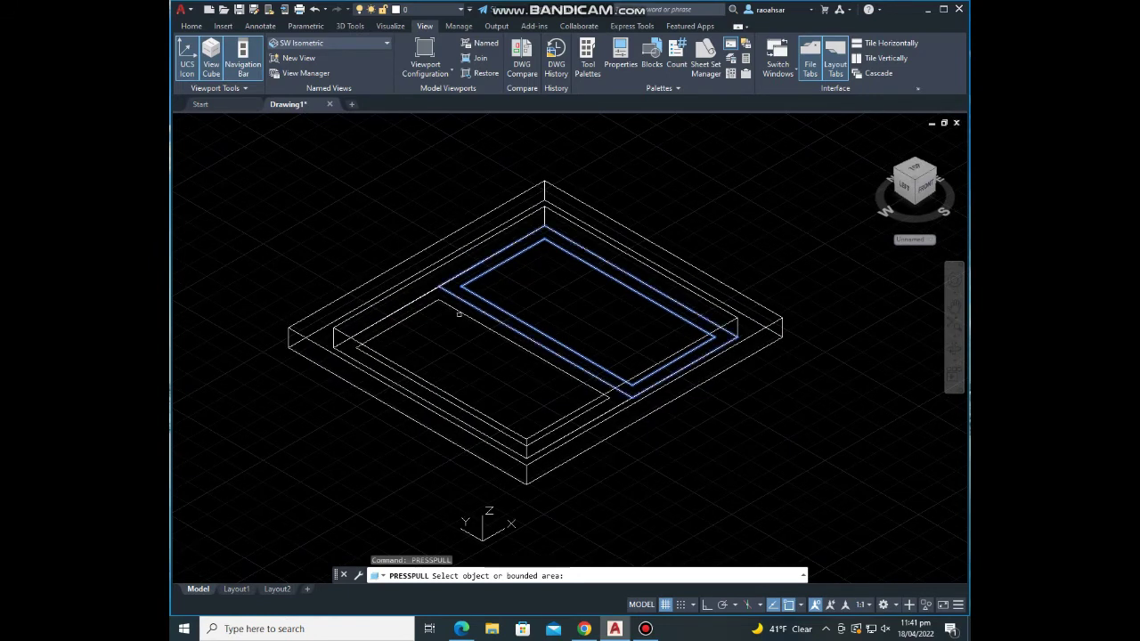
click(425, 306)
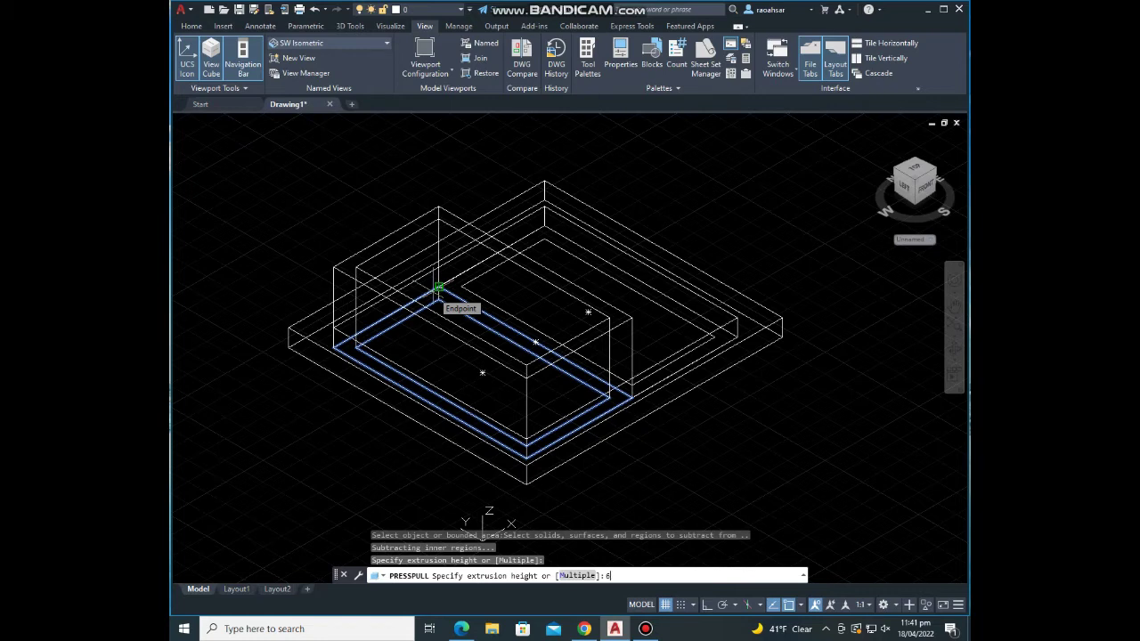
key(Return)
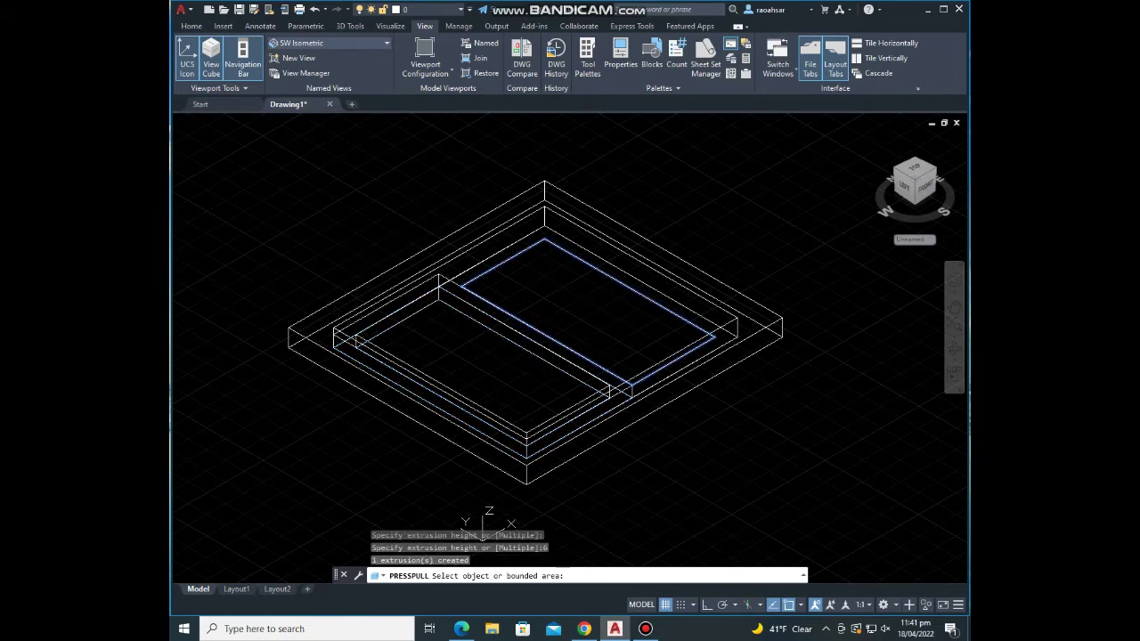
key(Return)
text(PRESSP)
key(Return)
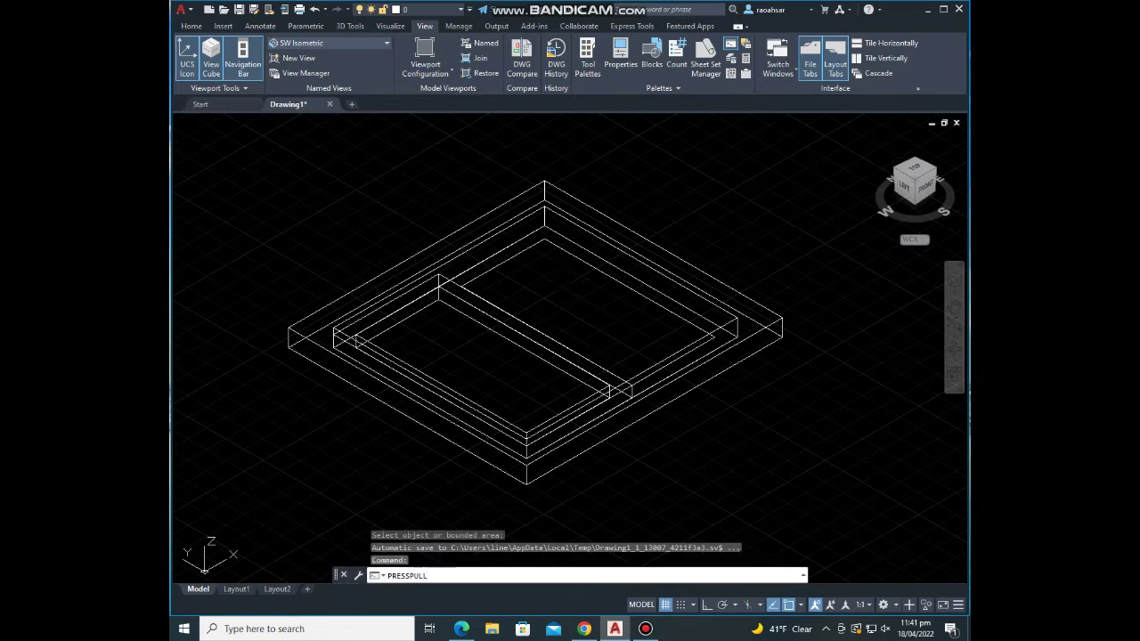
Step: Press-pull the frame strip around the right pane to a height of 6
click(540, 239)
text(6)
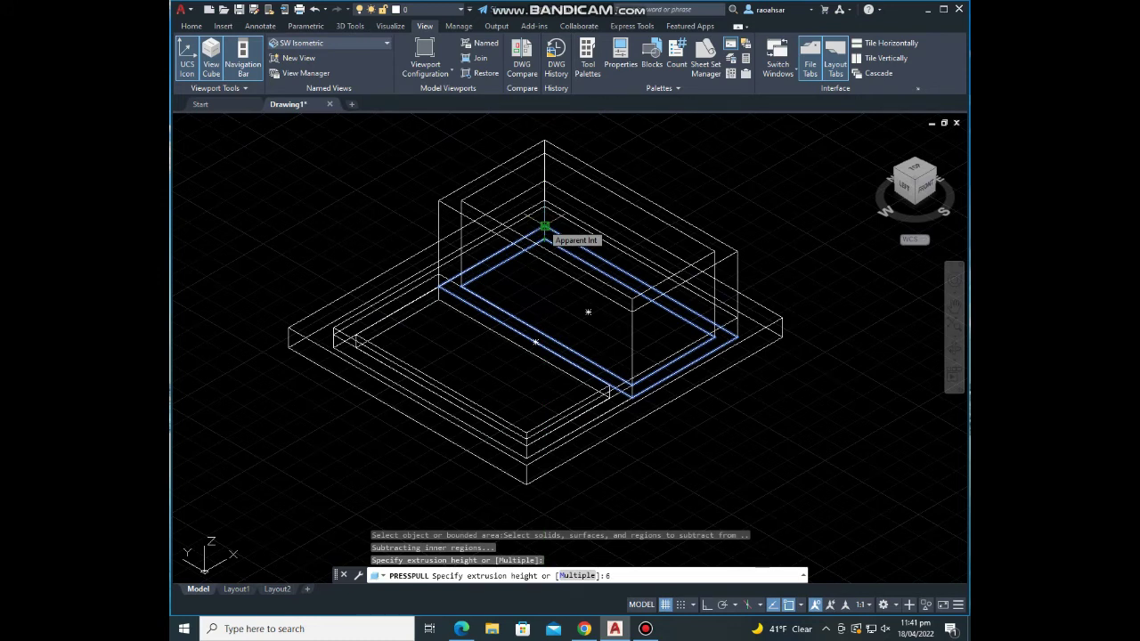
key(Return)
shift+middle_drag(566, 304, 587, 386)
scroll(587, 386, up, 2)
scroll(587, 392, up, 2)
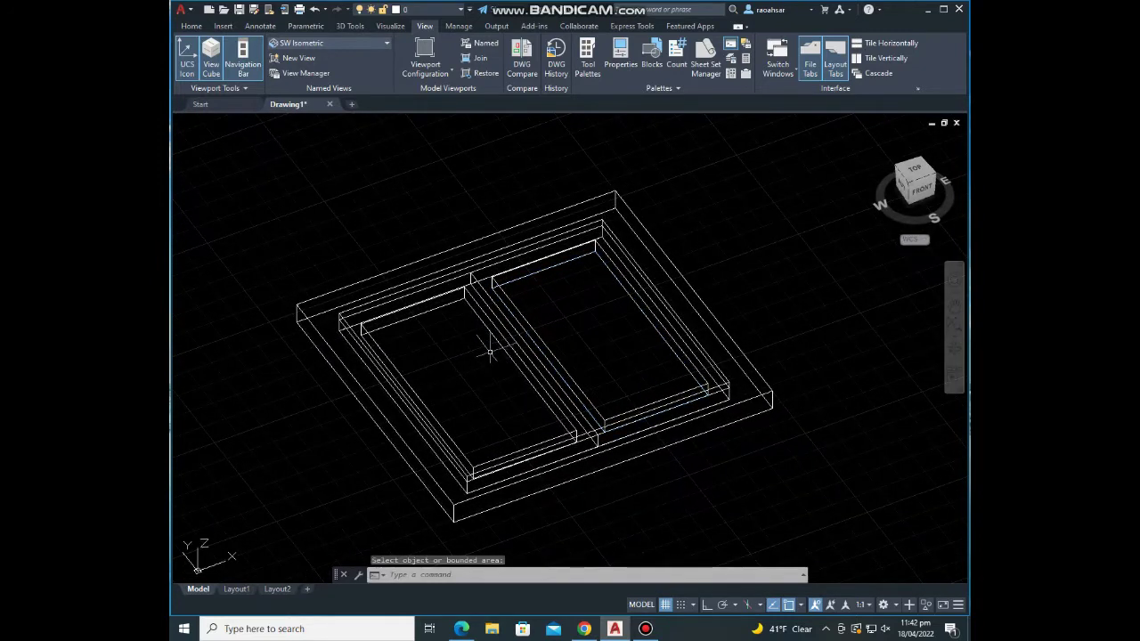
key(Escape)
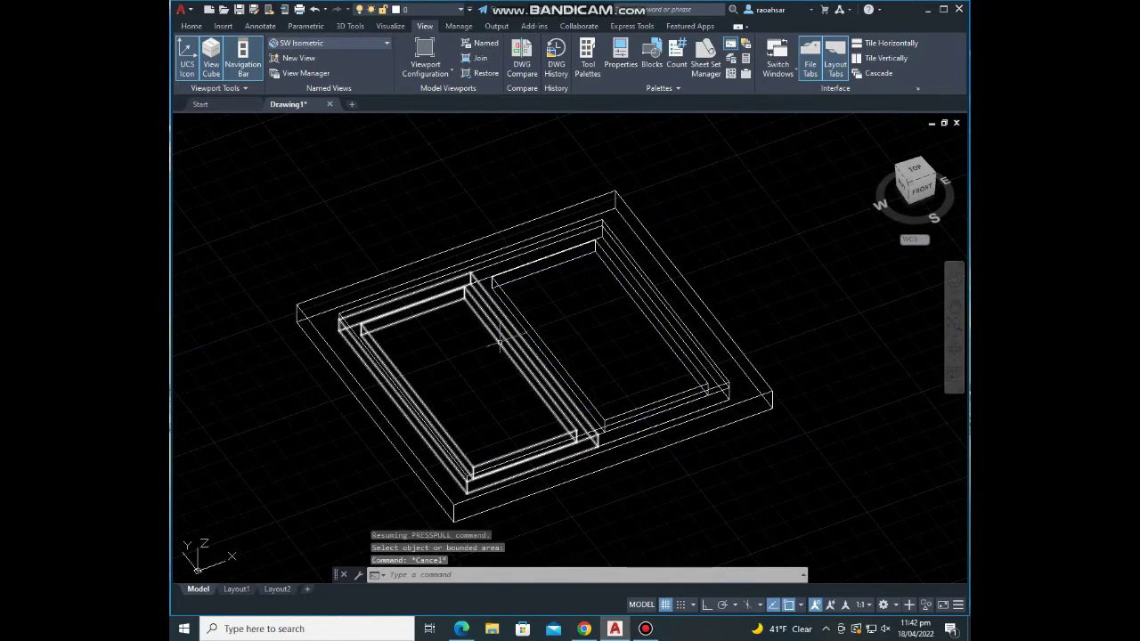
Step: Press-pull the left glass pane to a thickness of 3
text(PRES)
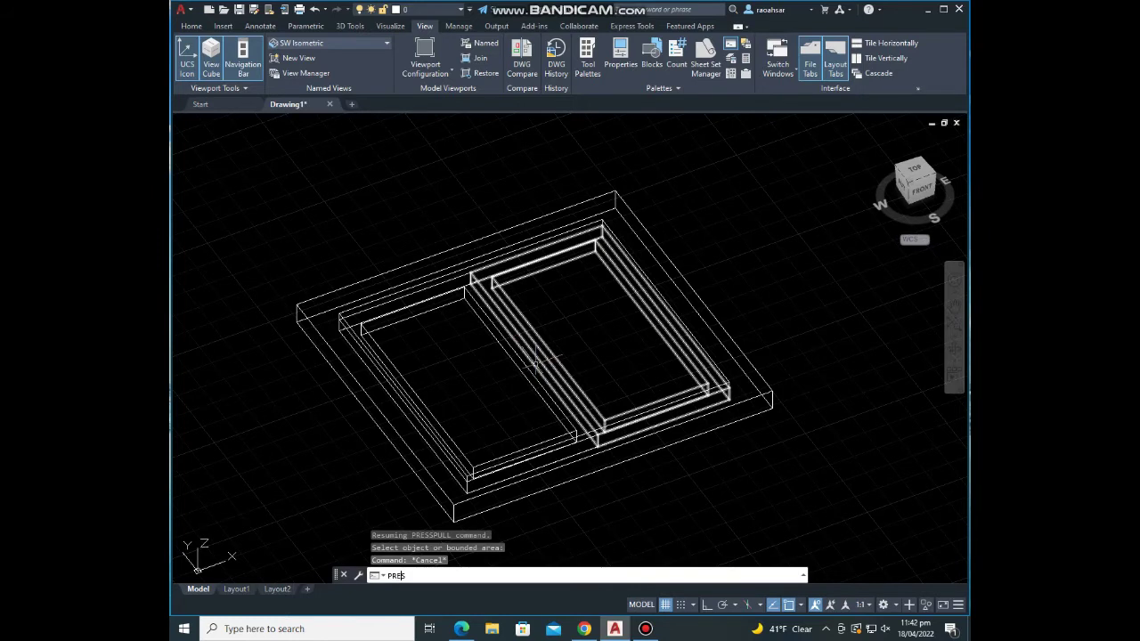
text(SPUL)
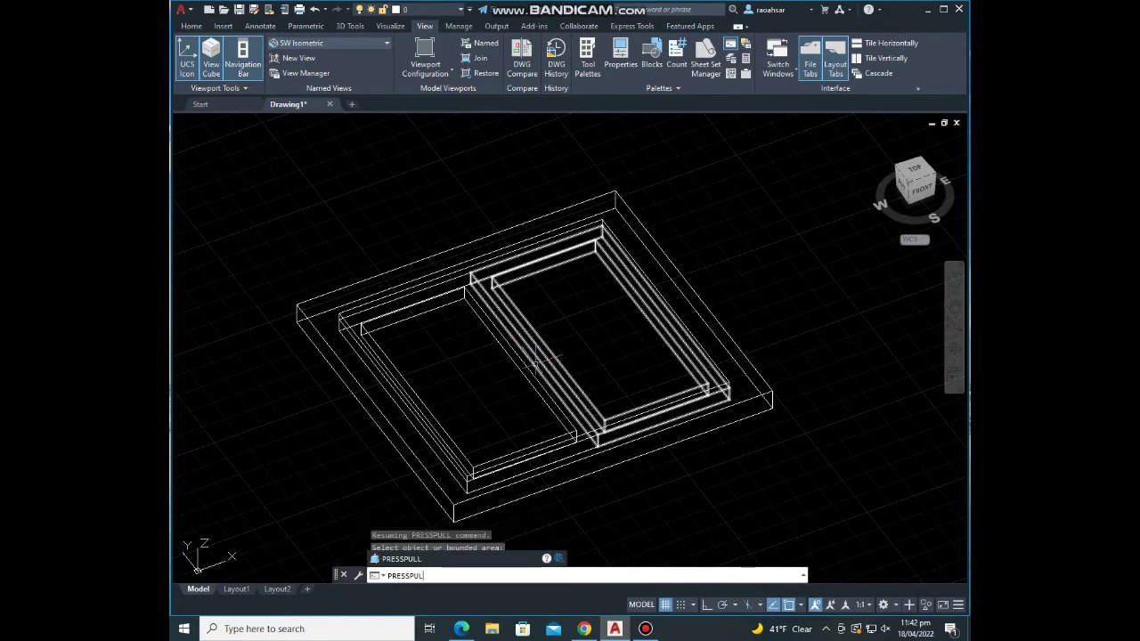
key(Return)
click(483, 354)
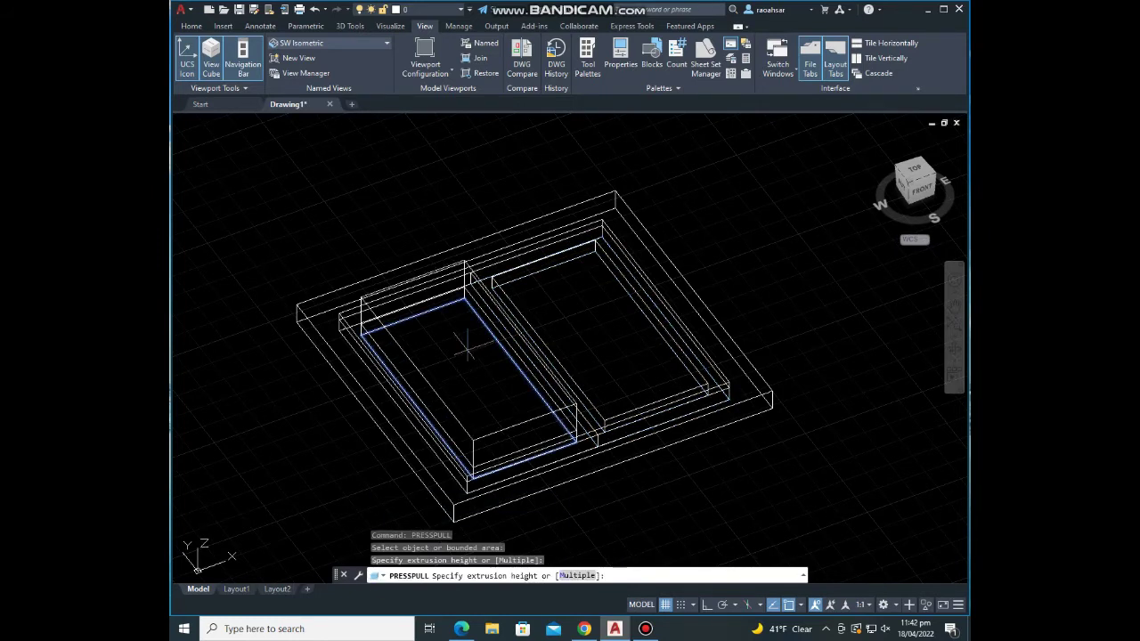
text( 3)
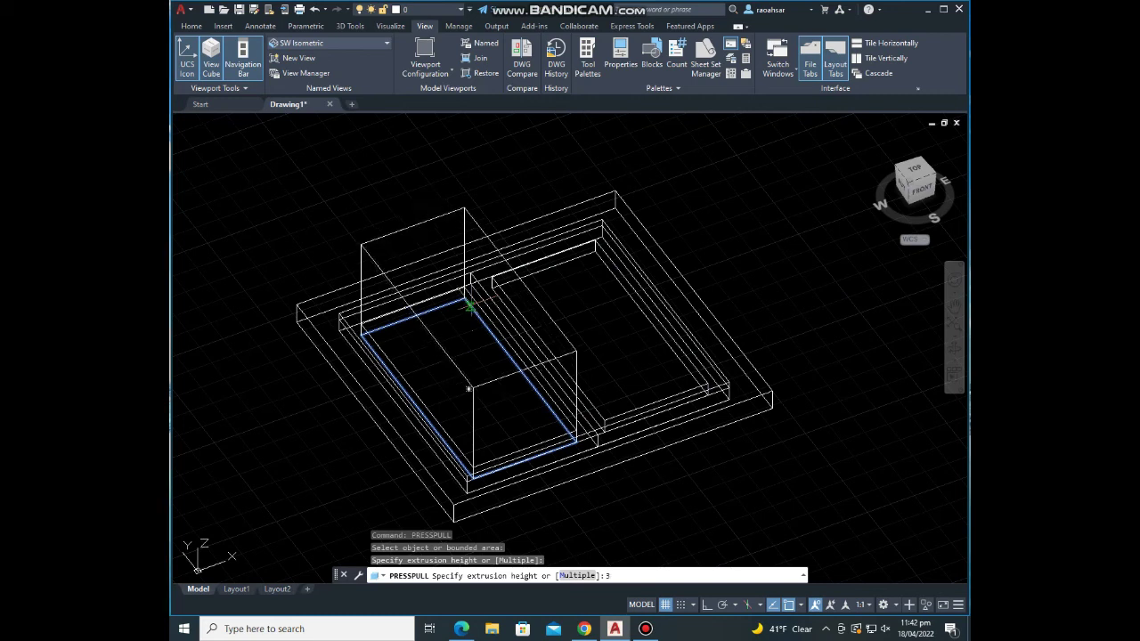
key(Return)
Step: Press-pull the right glass pane to a thickness of 3 and shade the model
text(PRES)
key(Return)
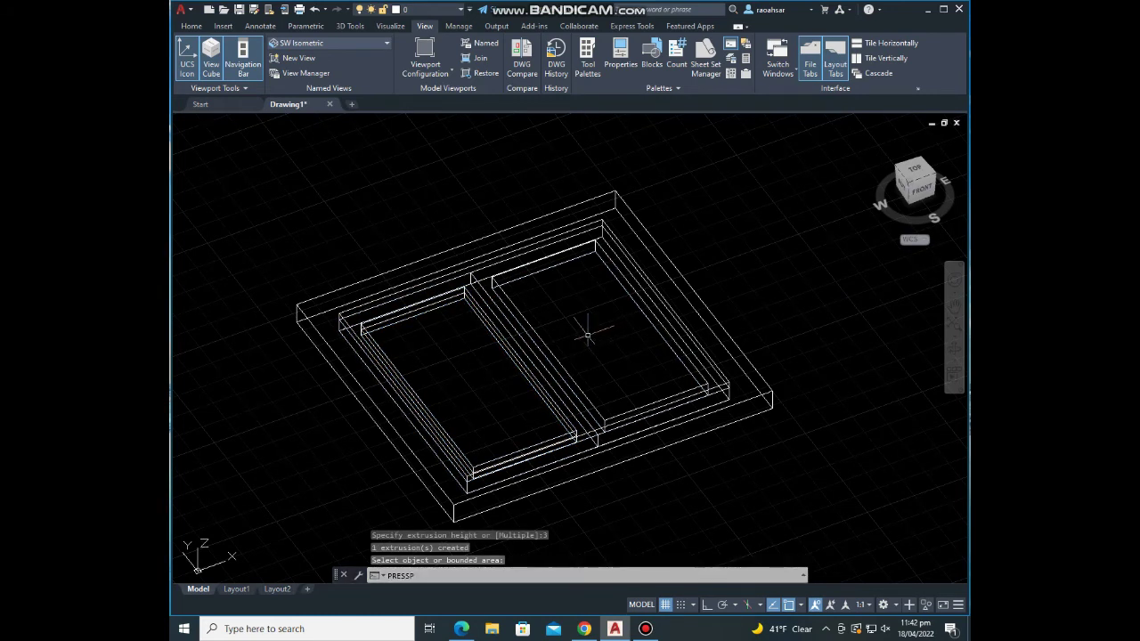
key(Return)
click(589, 328)
text(3)
key(Return)
middle_drag(592, 293, 560, 293)
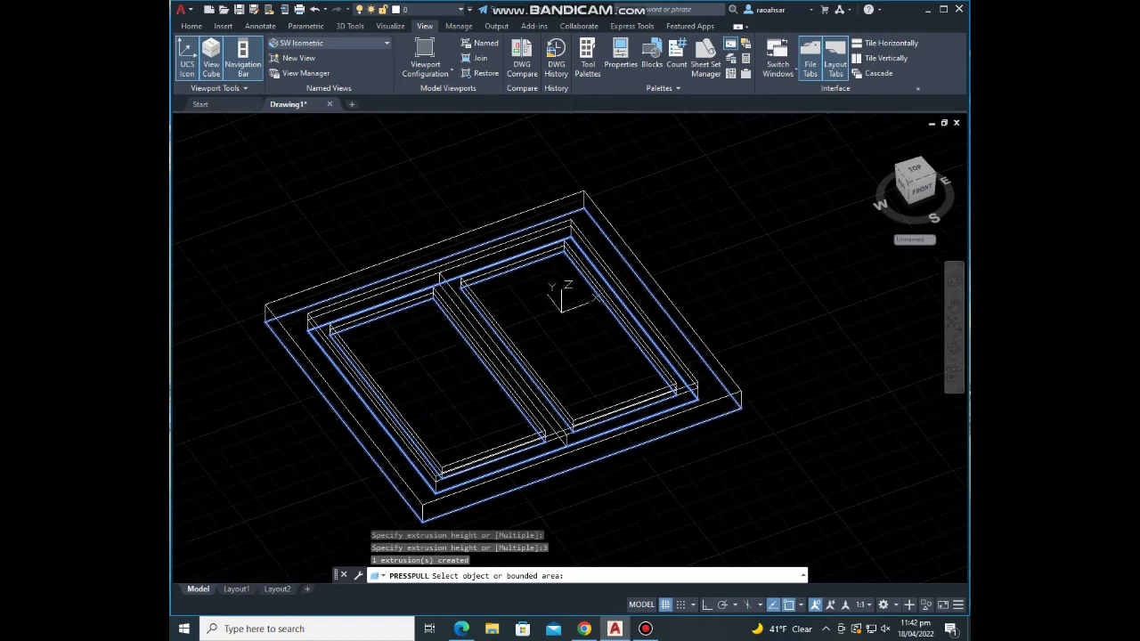
key(Return)
text(SHADE)
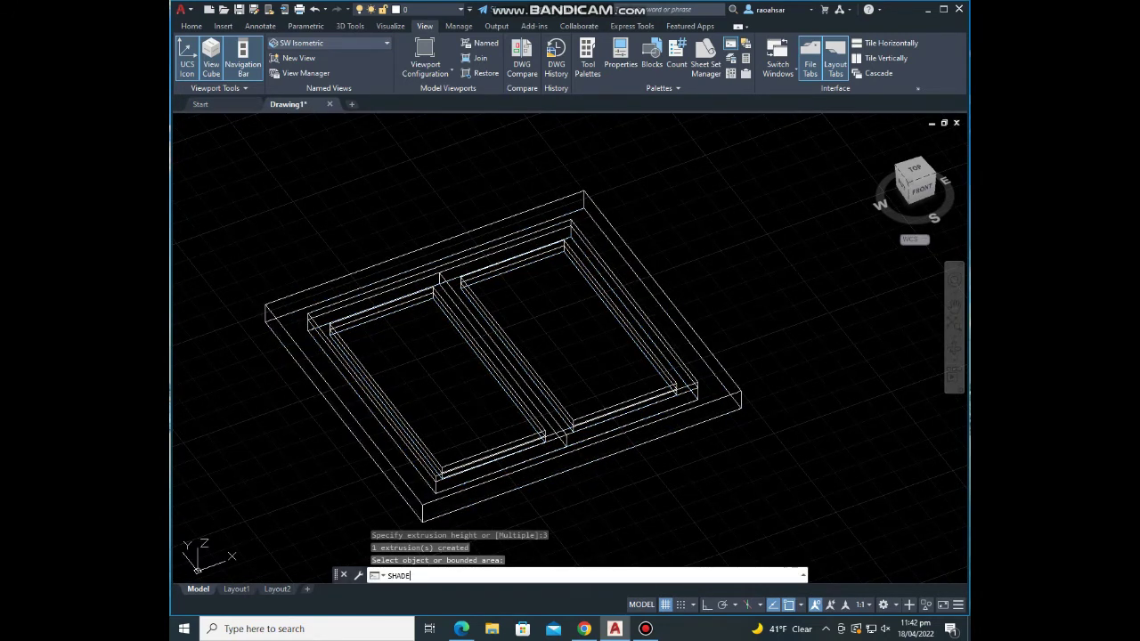
key(Return)
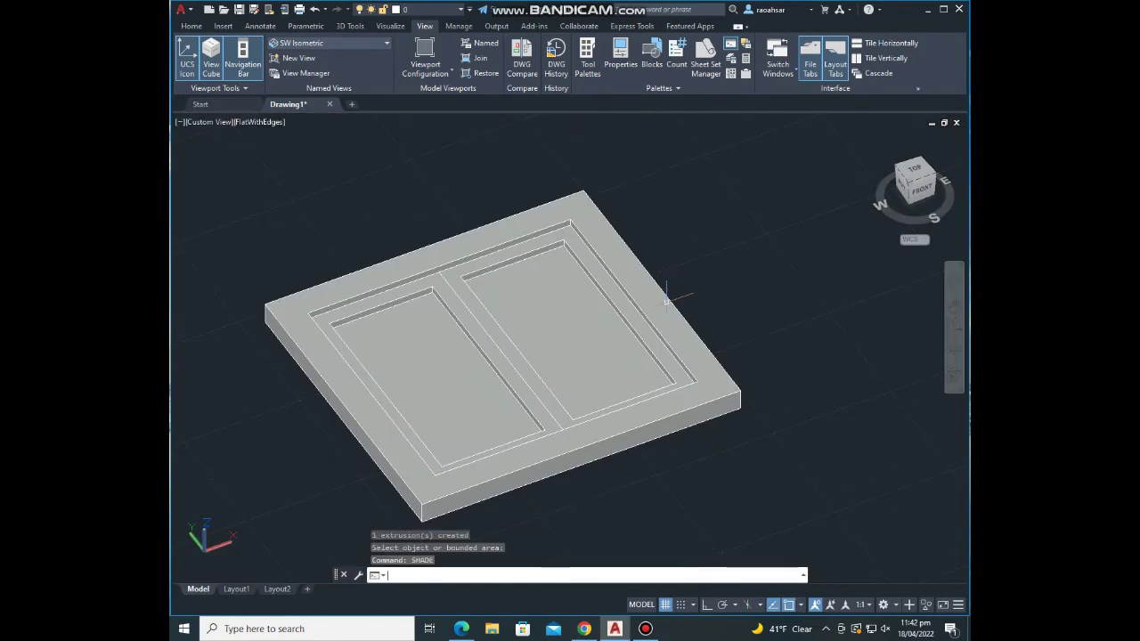
Step: Zoom out and window-select all 11 window solids for 3DROTATE
scroll(534, 317, up, 2)
scroll(543, 318, down, 3)
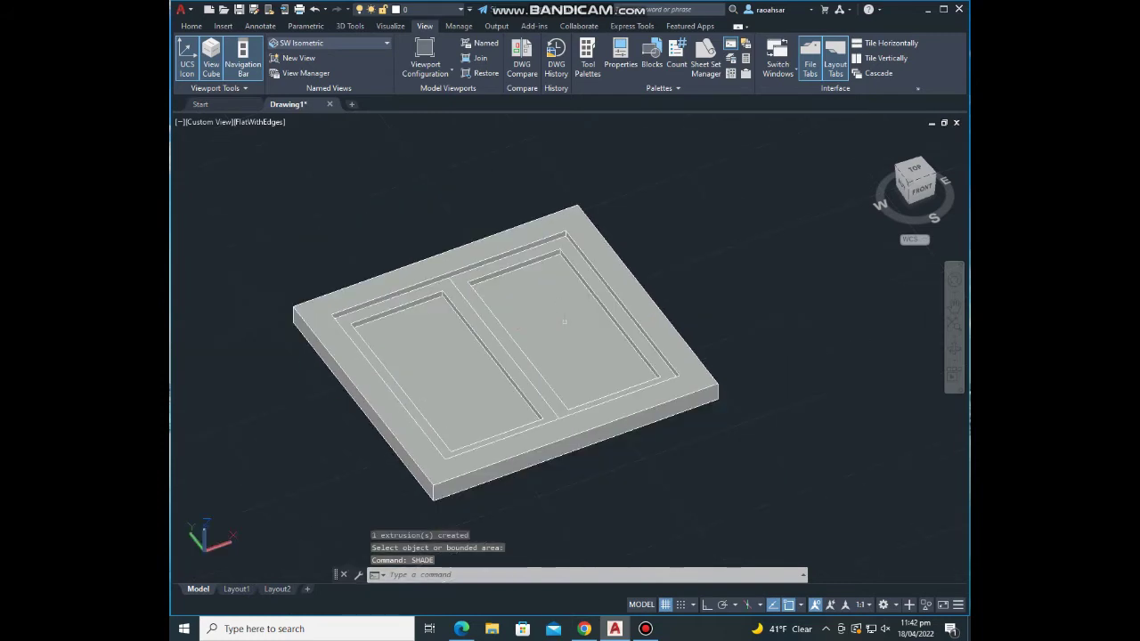
shift+middle_drag(555, 322, 554, 356)
scroll(554, 374, down, 4)
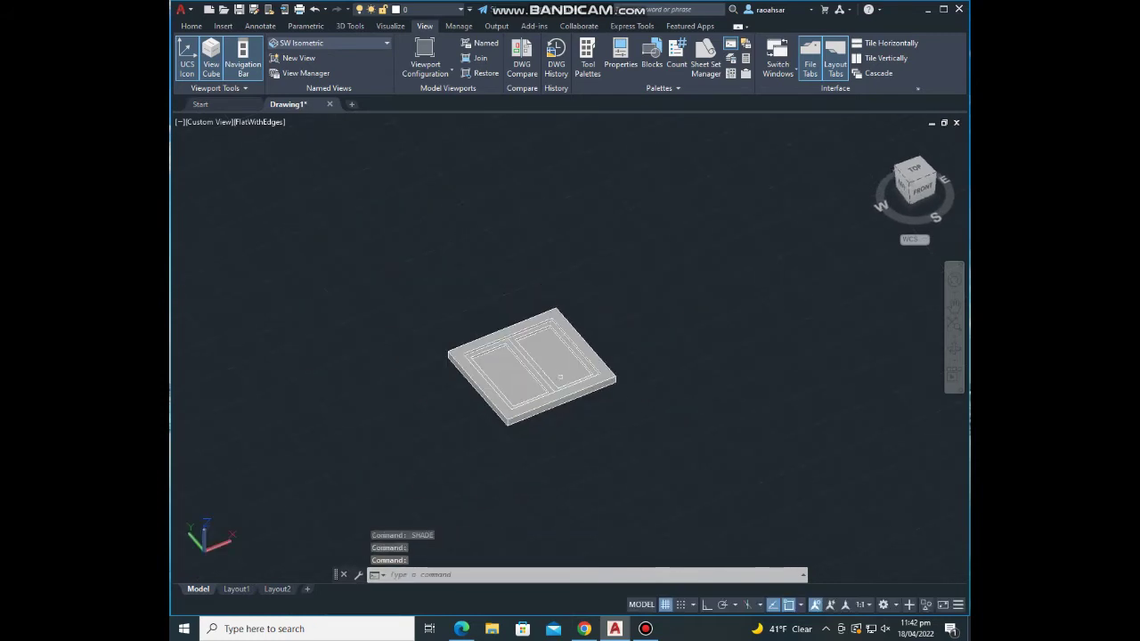
click(663, 444)
click(479, 336)
scroll(525, 348, up, 2)
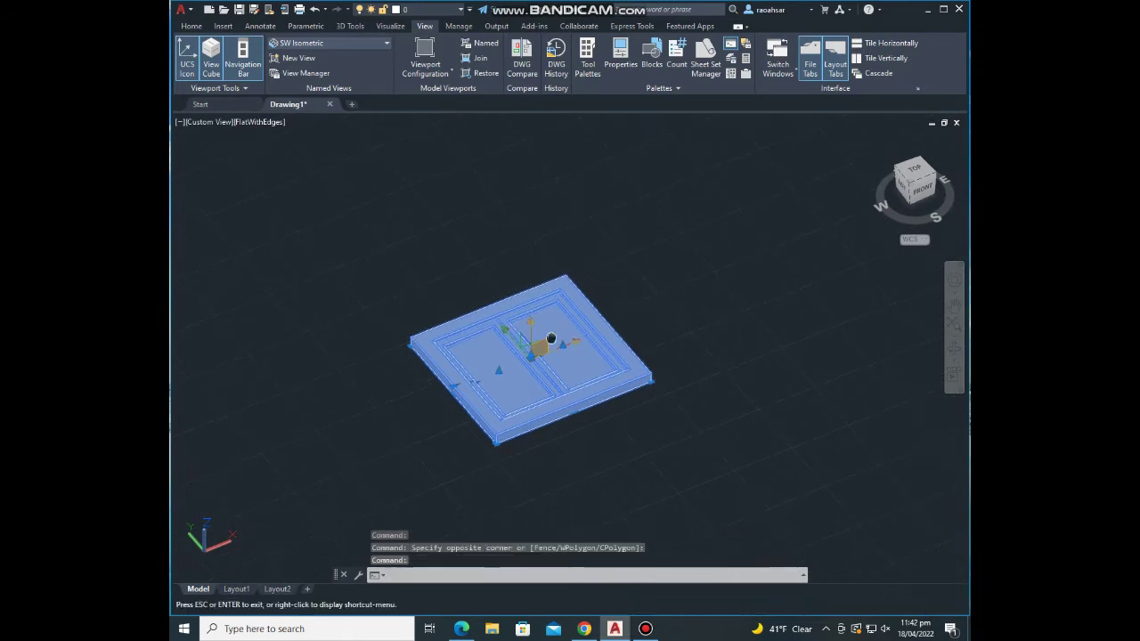
middle_drag(541, 362, 545, 330)
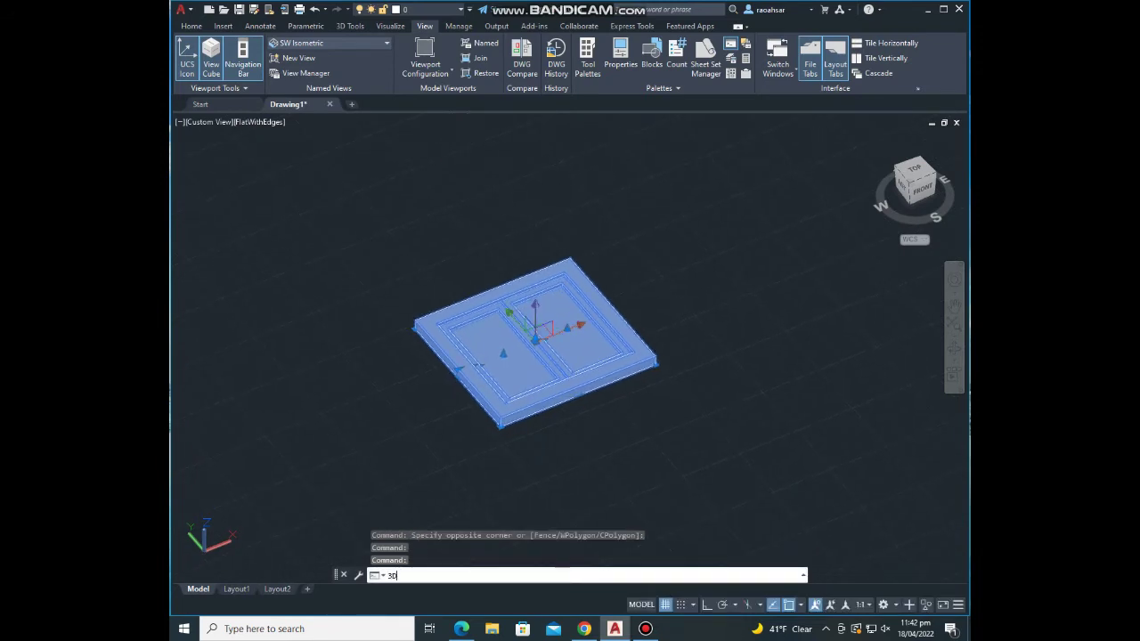
text(3DR)
key(Return)
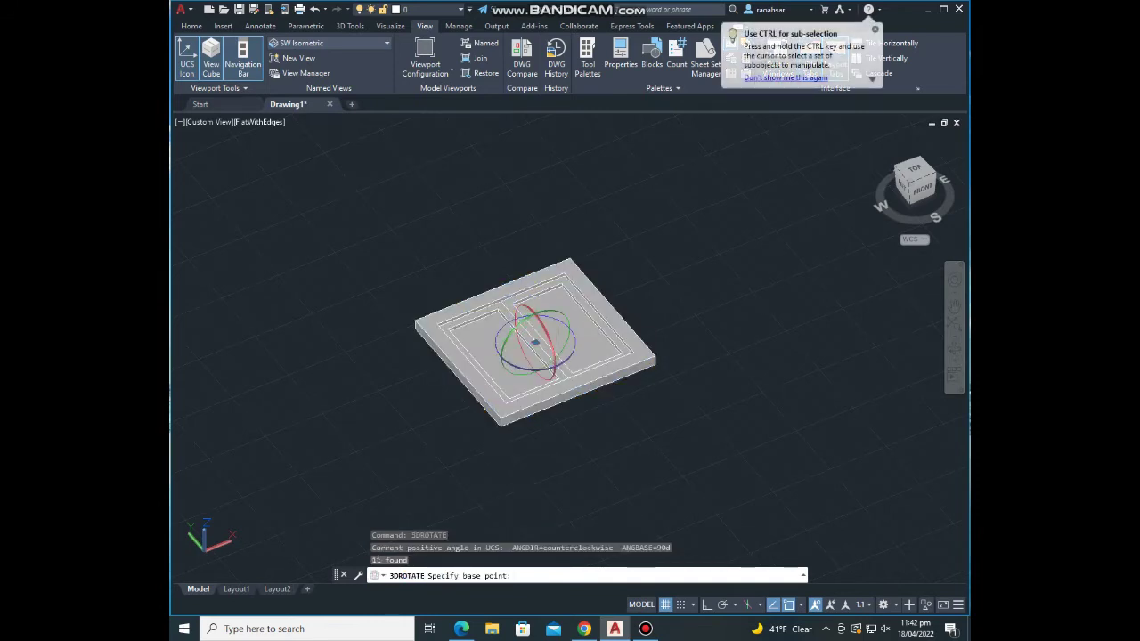
Step: Rotate the window 90° about its X-axis so it stands upright
click(540, 339)
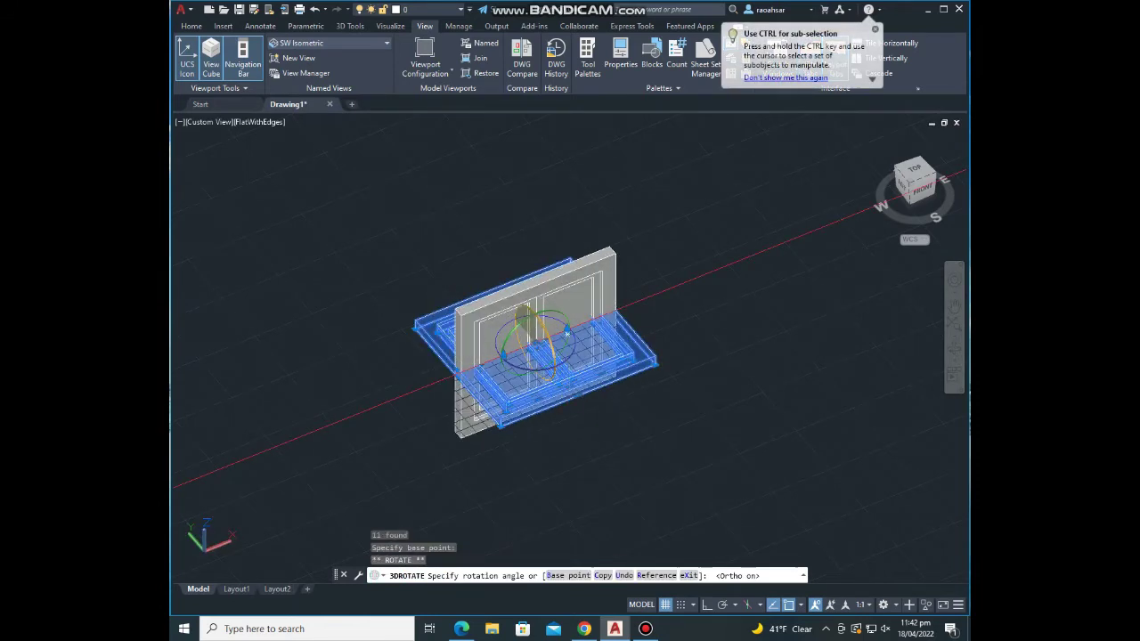
click(591, 400)
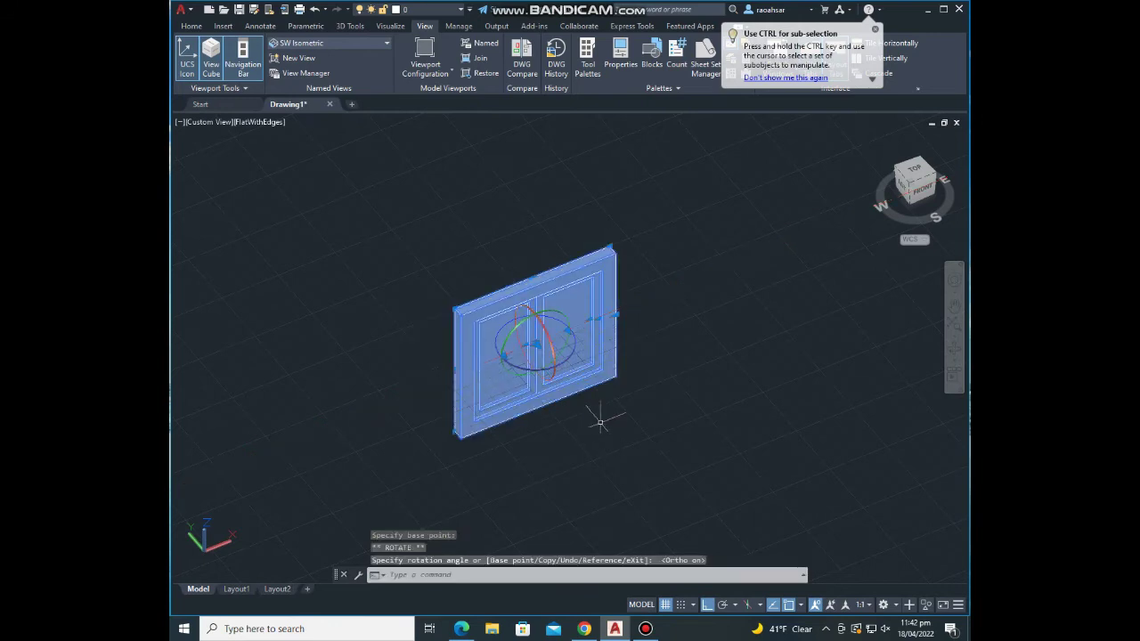
key(Escape)
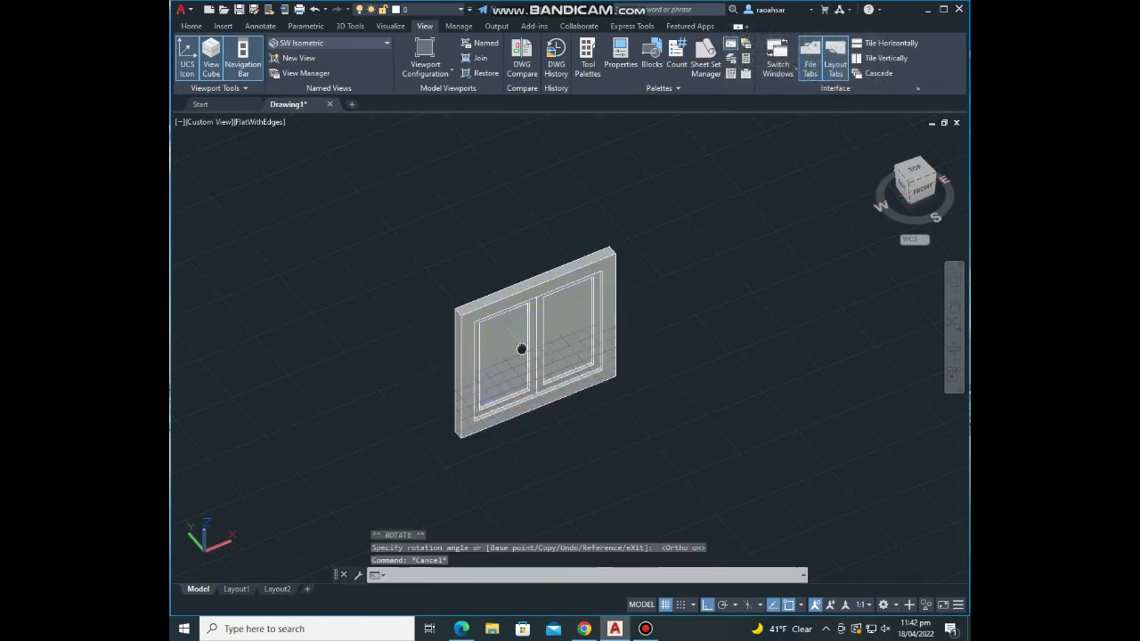
key(Escape)
key(Escape)
scroll(552, 346, up, 3)
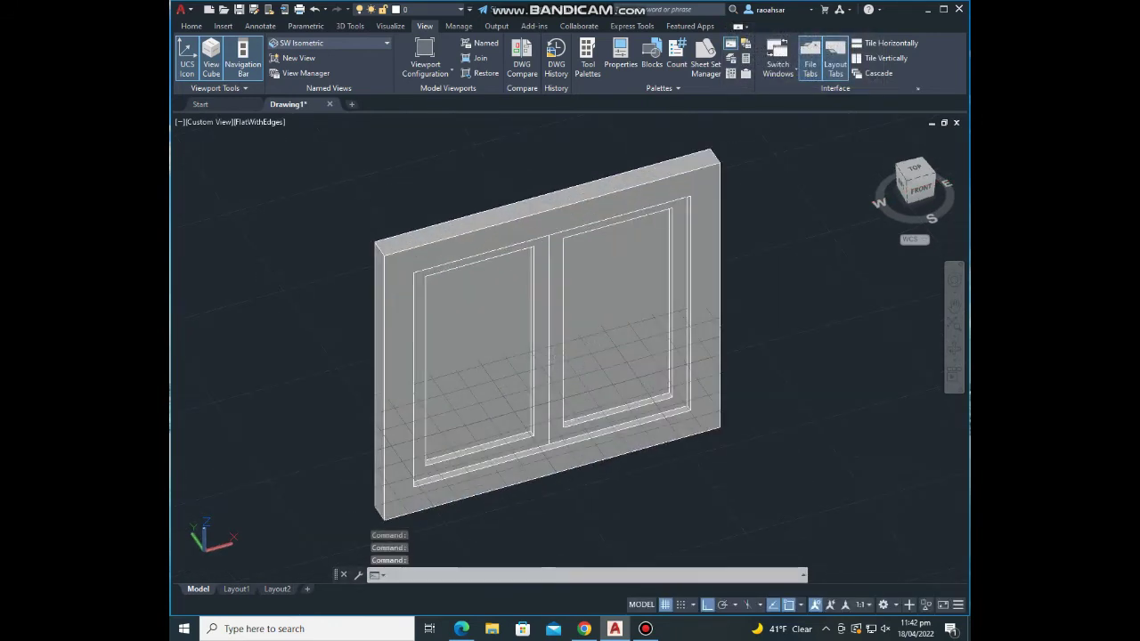
click(484, 307)
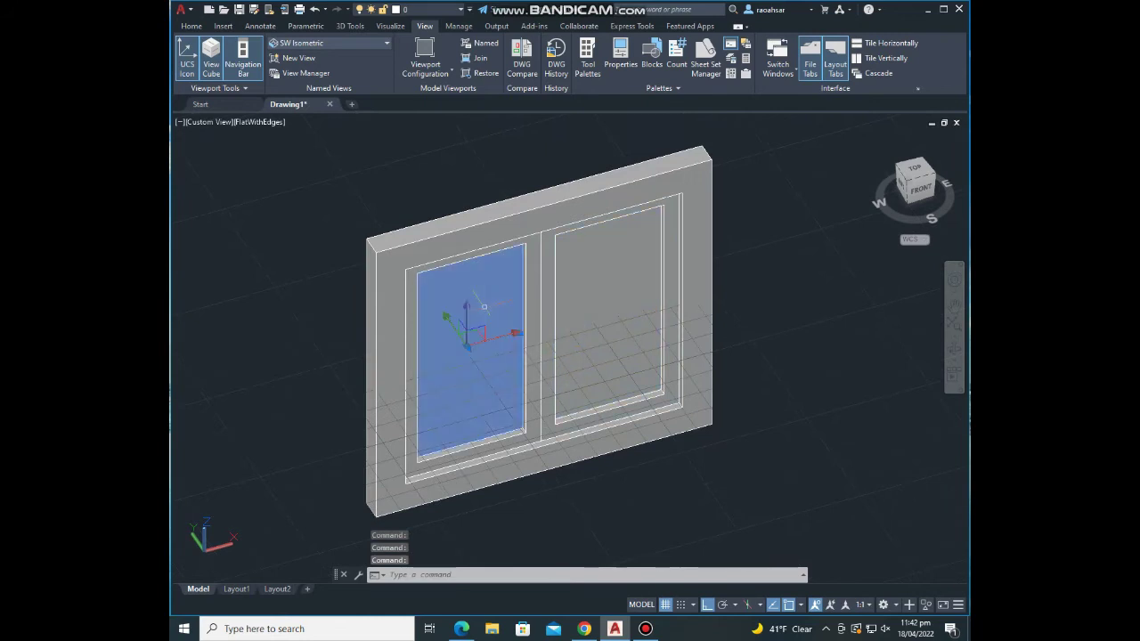
Step: Browse the 3D Tools, Output and Visualize ribbon tabs
click(578, 287)
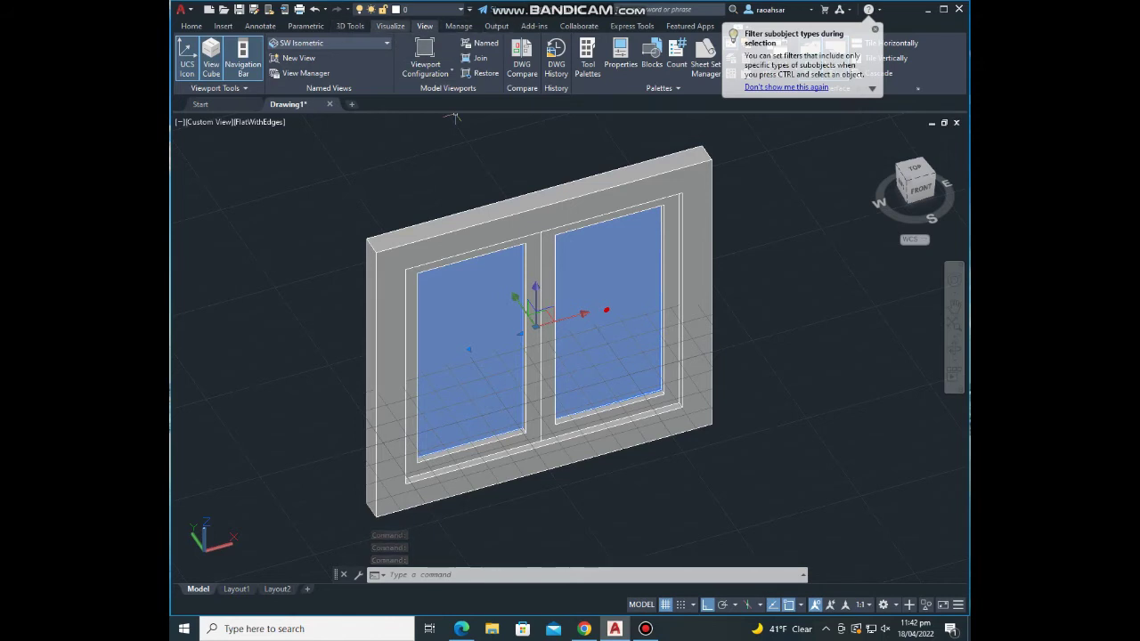
click(350, 26)
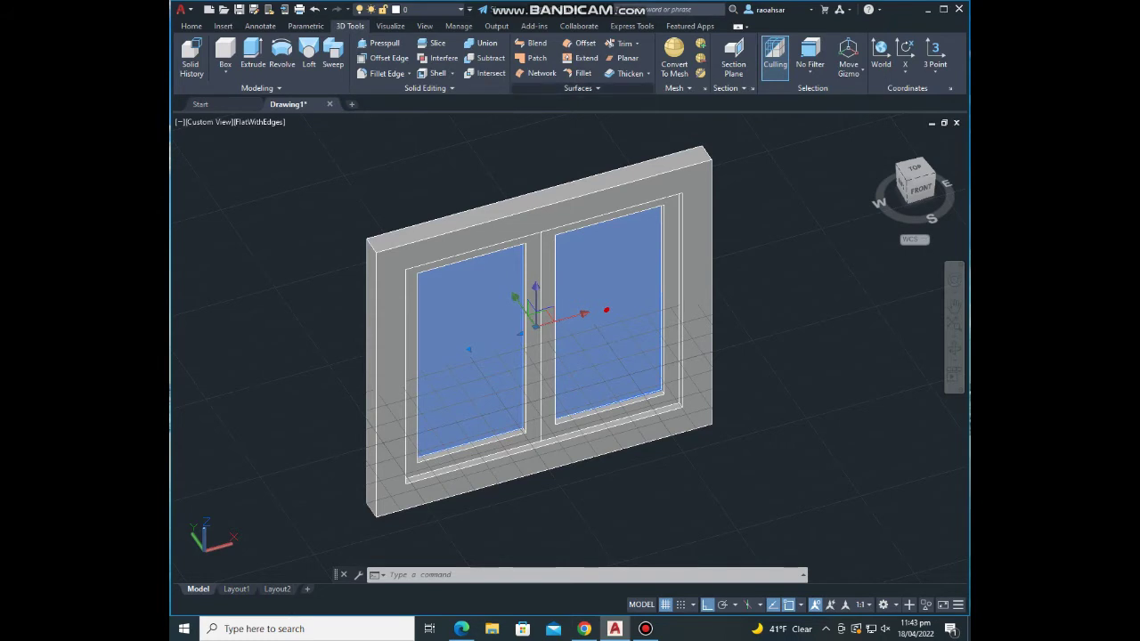
click(496, 26)
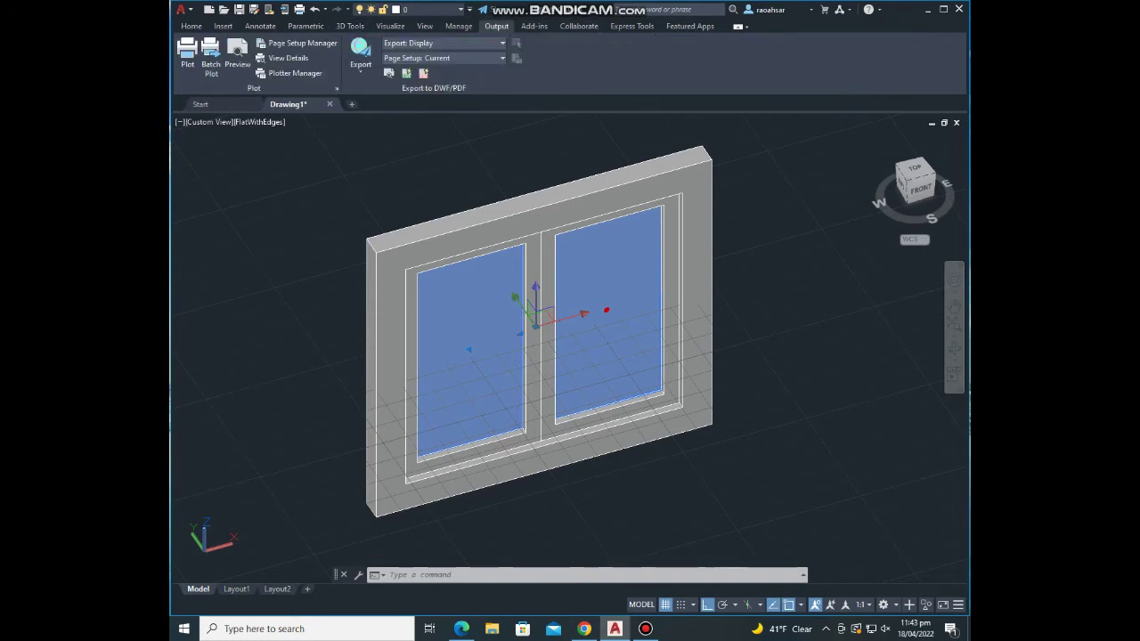
click(390, 26)
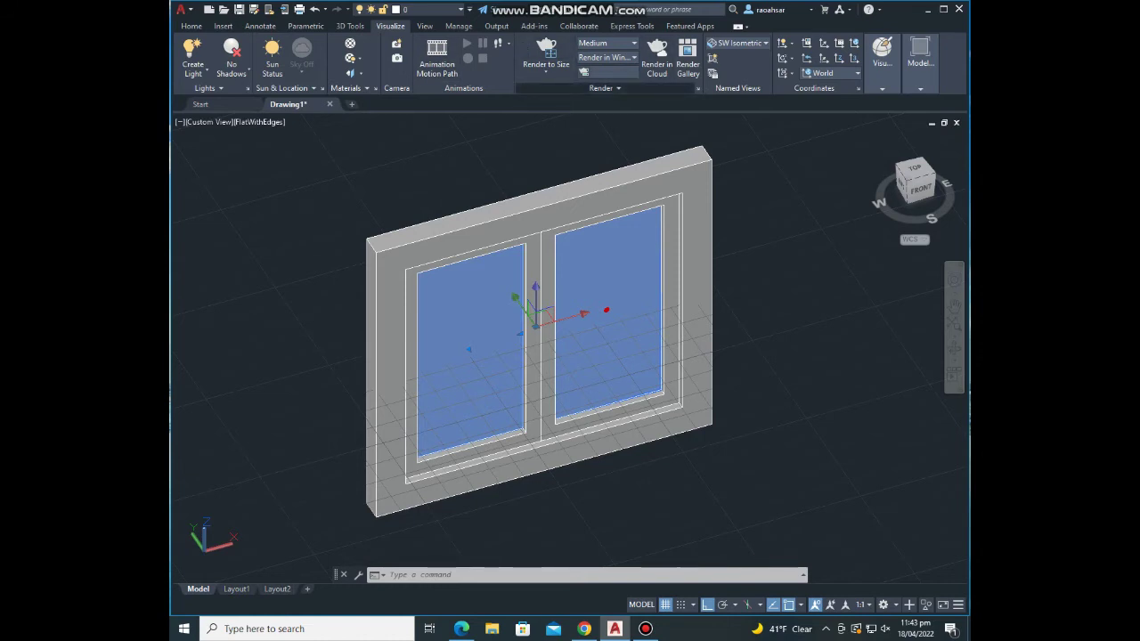
Step: Open and close Render Environment & Exposure, then select both glass panes
click(604, 88)
click(583, 104)
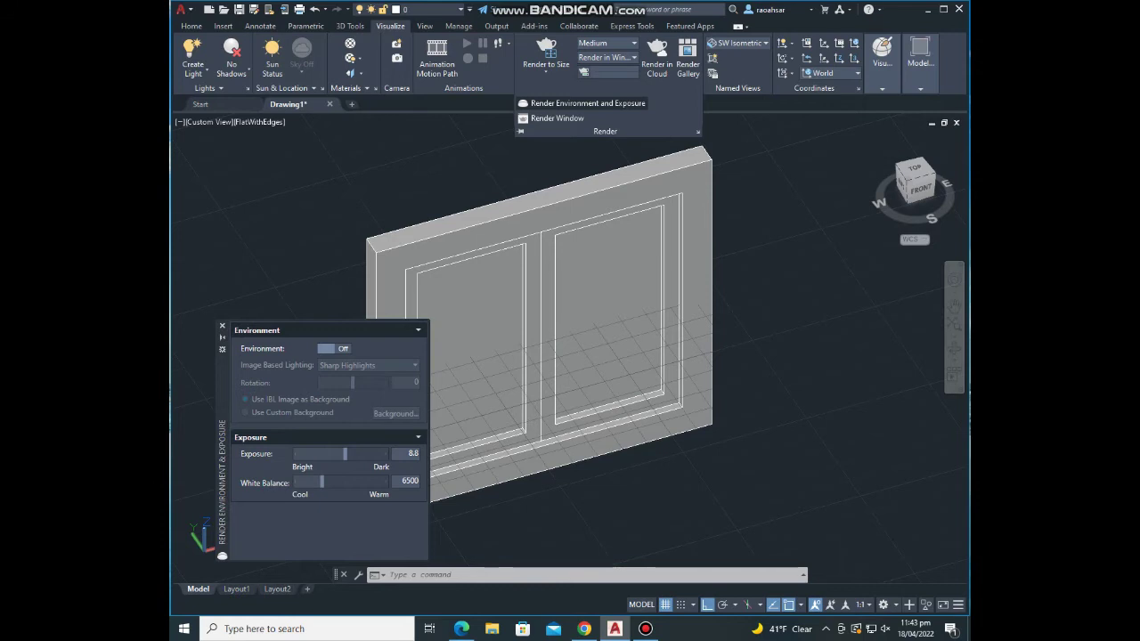
click(222, 326)
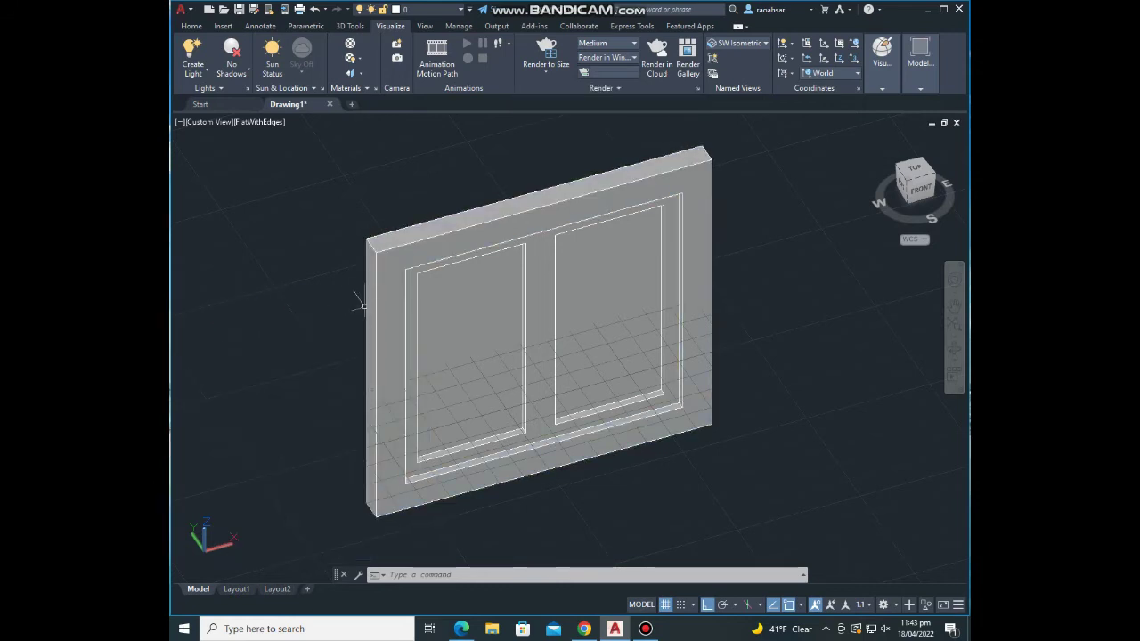
click(465, 303)
click(602, 283)
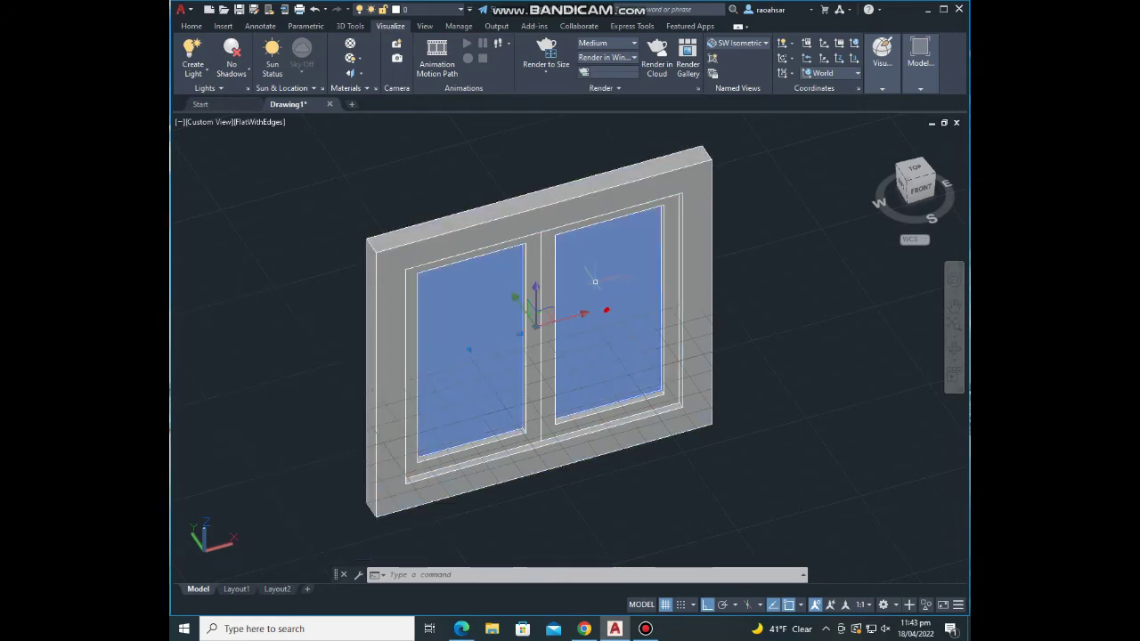
Step: Open the Materials Browser with MATERIAL and select both glass panes
text(MATERIA)
text(L)
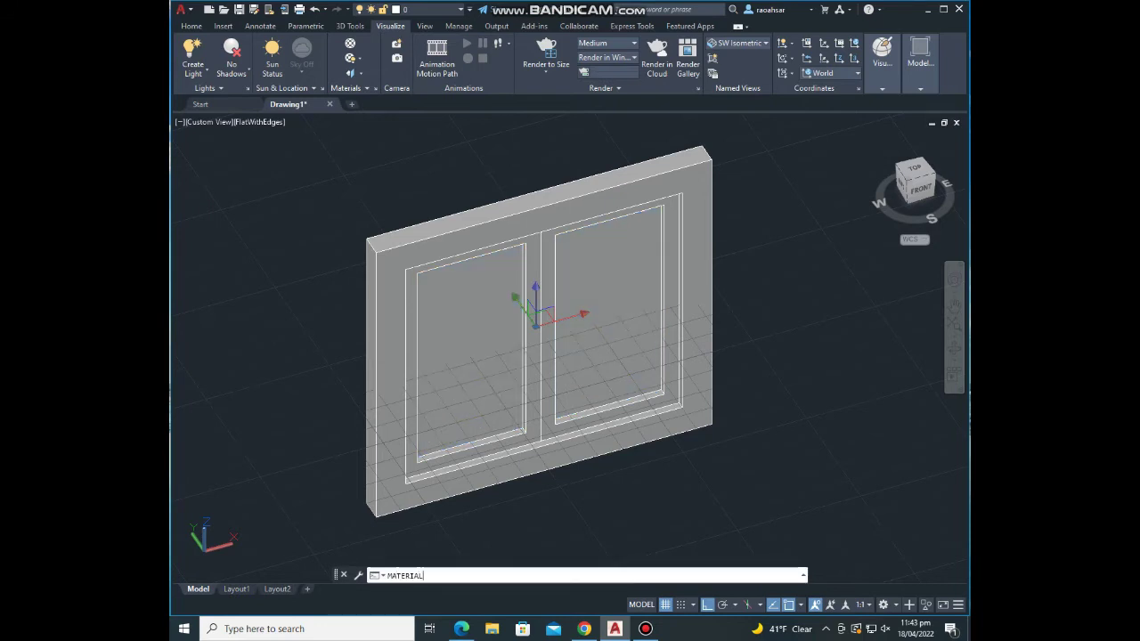
key(Return)
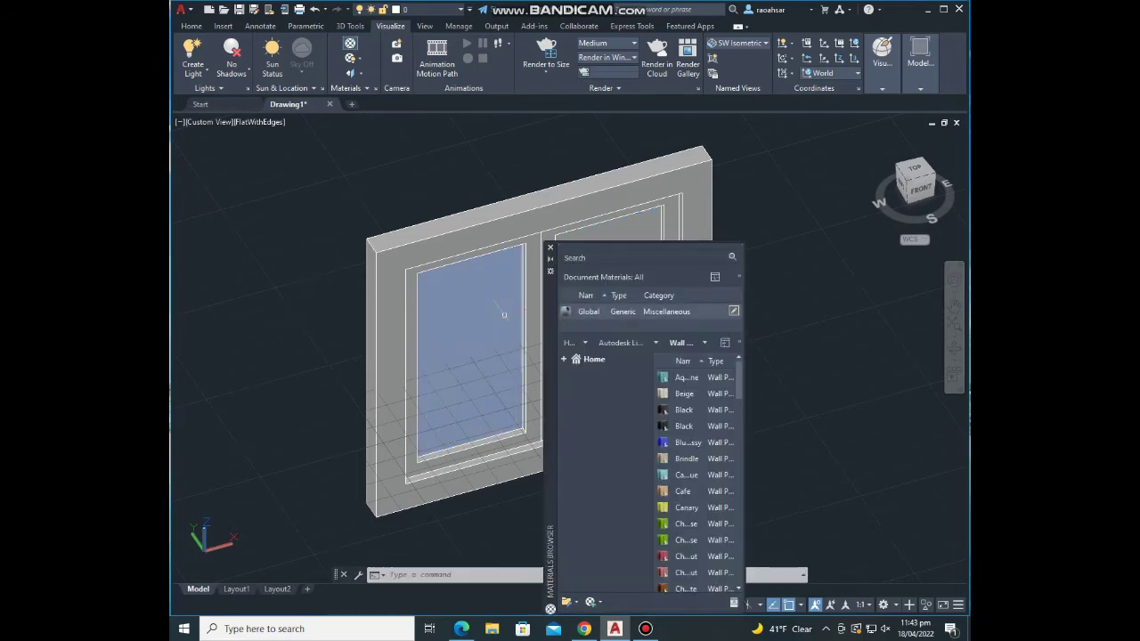
mouse_move(549, 356)
mouse_down()
mouse_move(635, 335)
mouse_move(485, 366)
mouse_move(688, 301)
mouse_up()
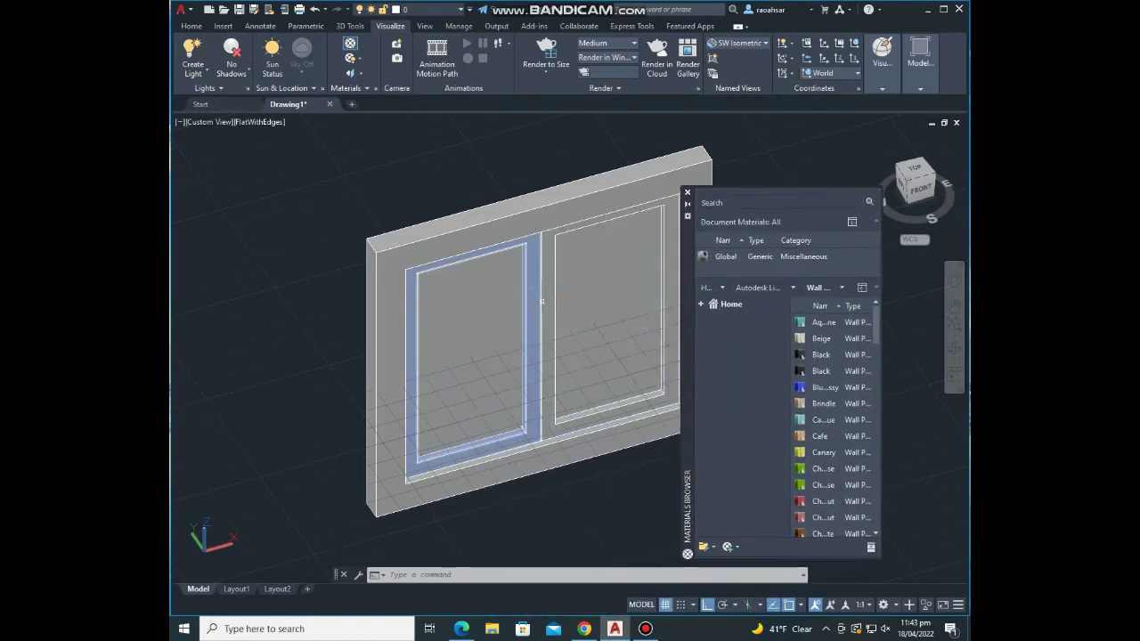
click(446, 320)
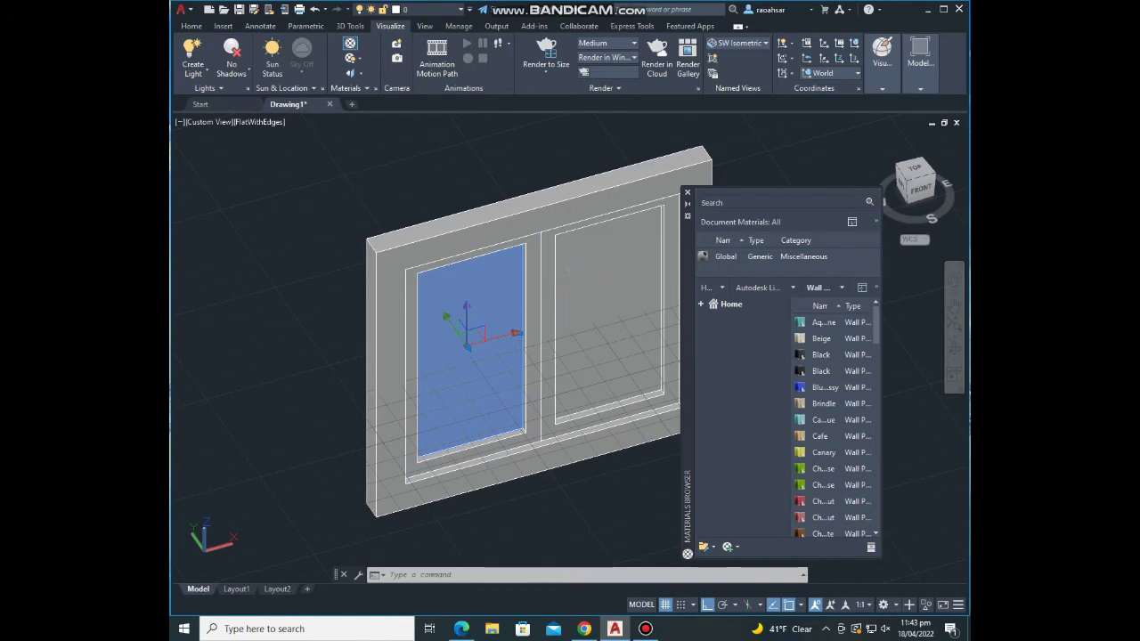
click(637, 274)
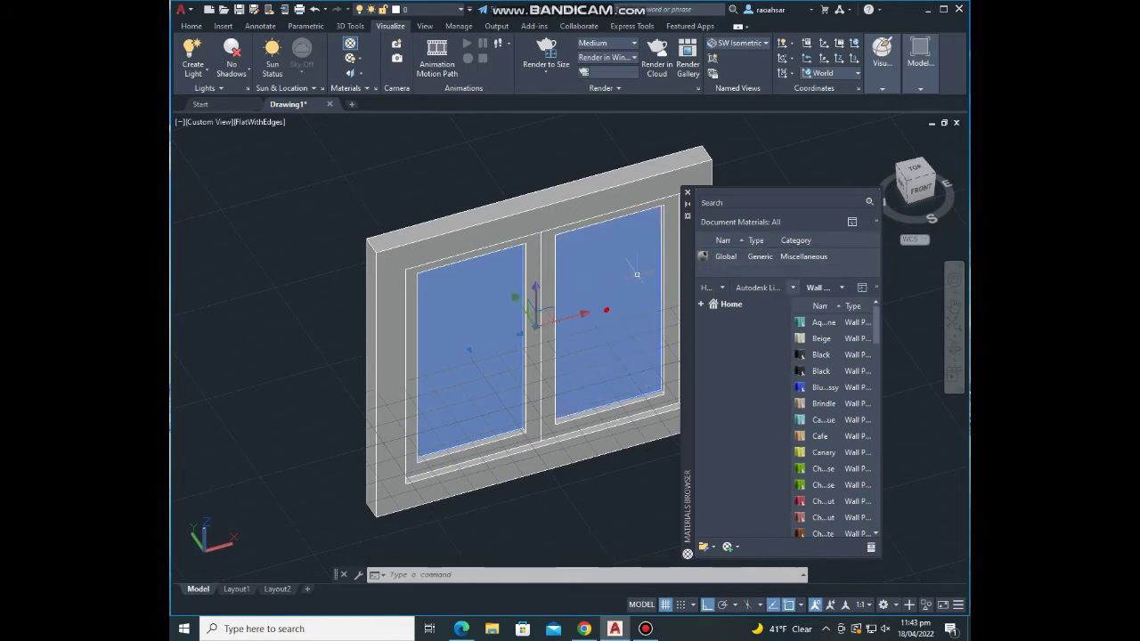
Step: Filter the library to Glass and apply the tinted solid glass to each pane
click(792, 287)
click(727, 378)
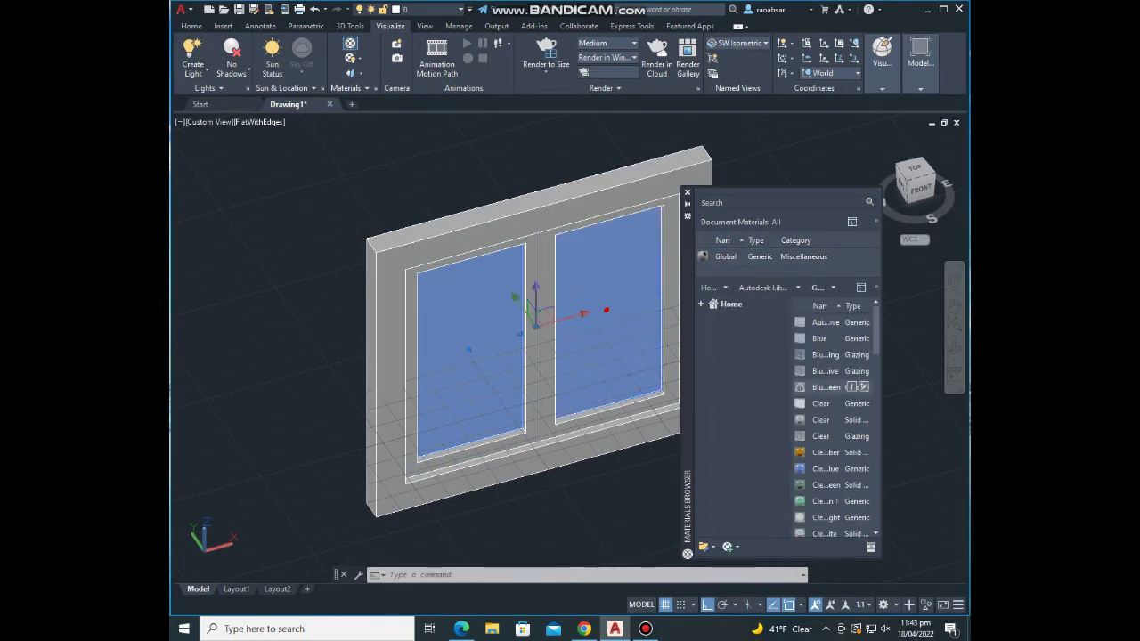
scroll(837, 468, down, 1)
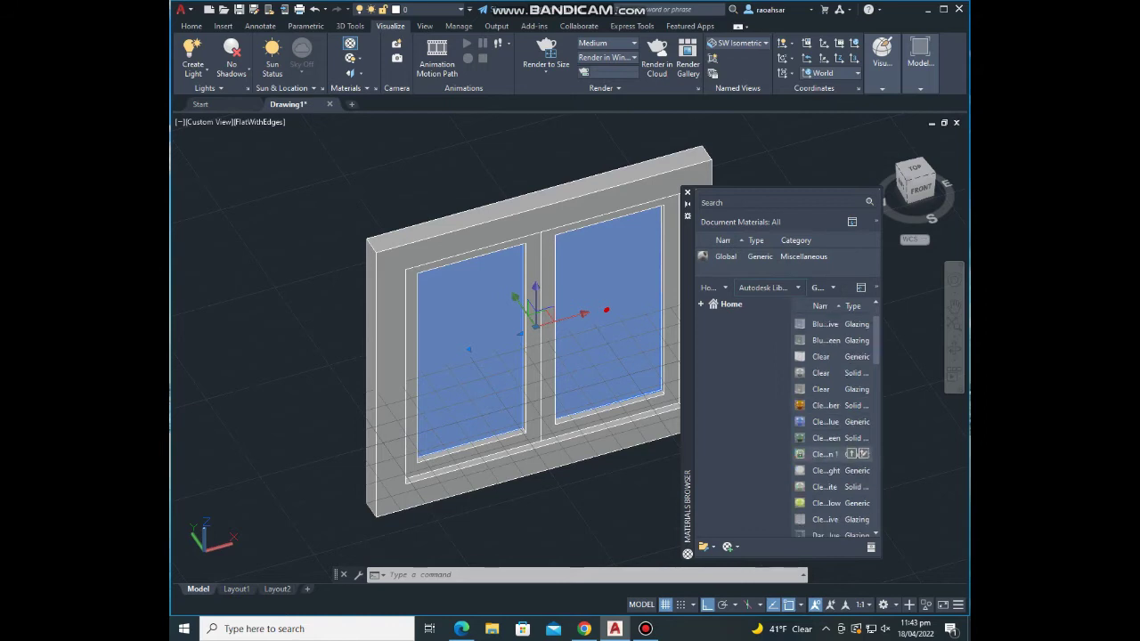
mouse_move(827, 405)
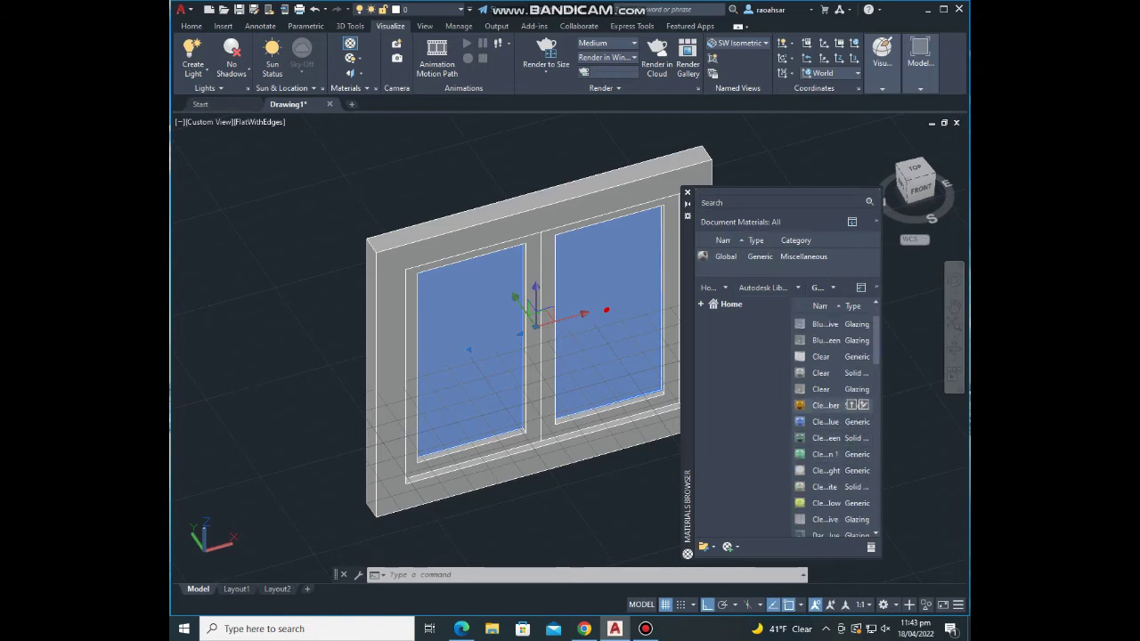
click(850, 405)
drag(828, 405, 524, 365)
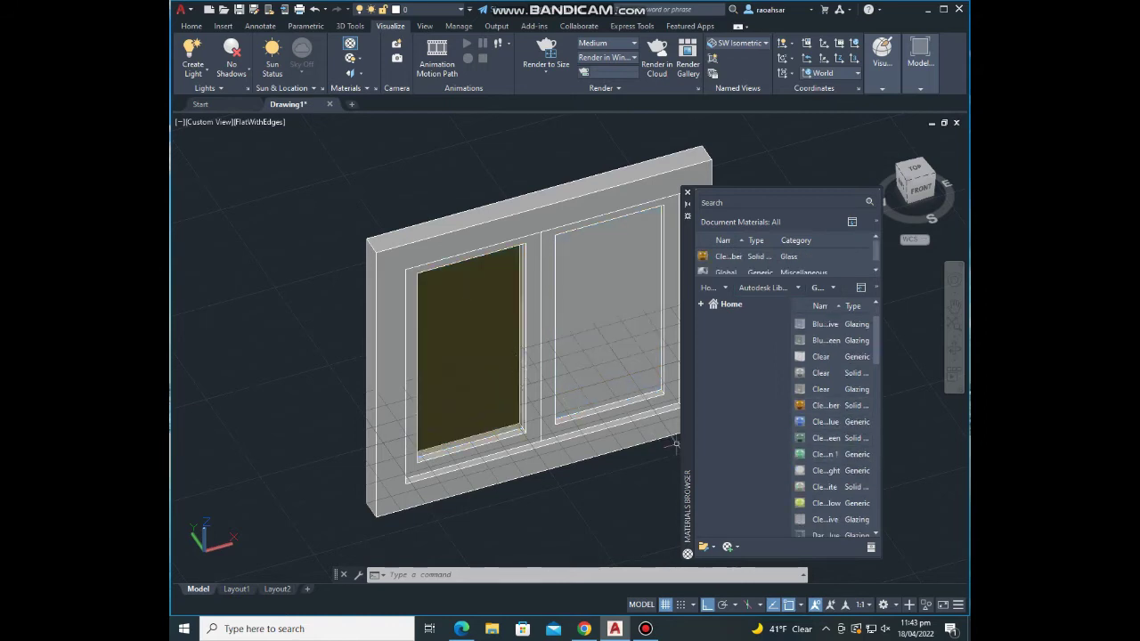
drag(828, 405, 590, 307)
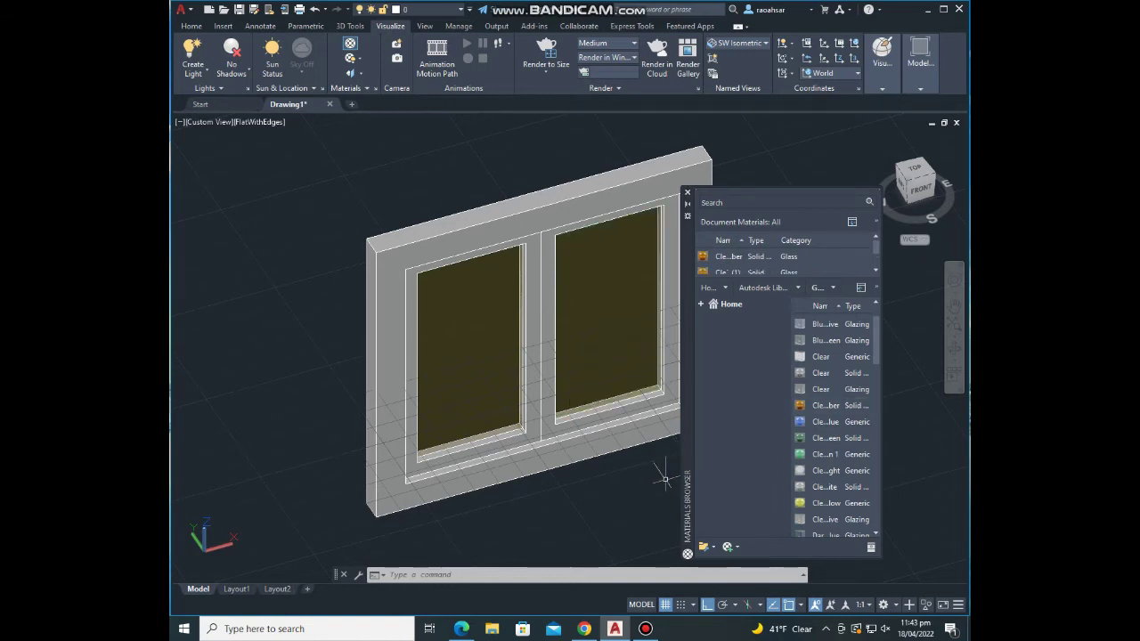
middle_drag(646, 447, 595, 435)
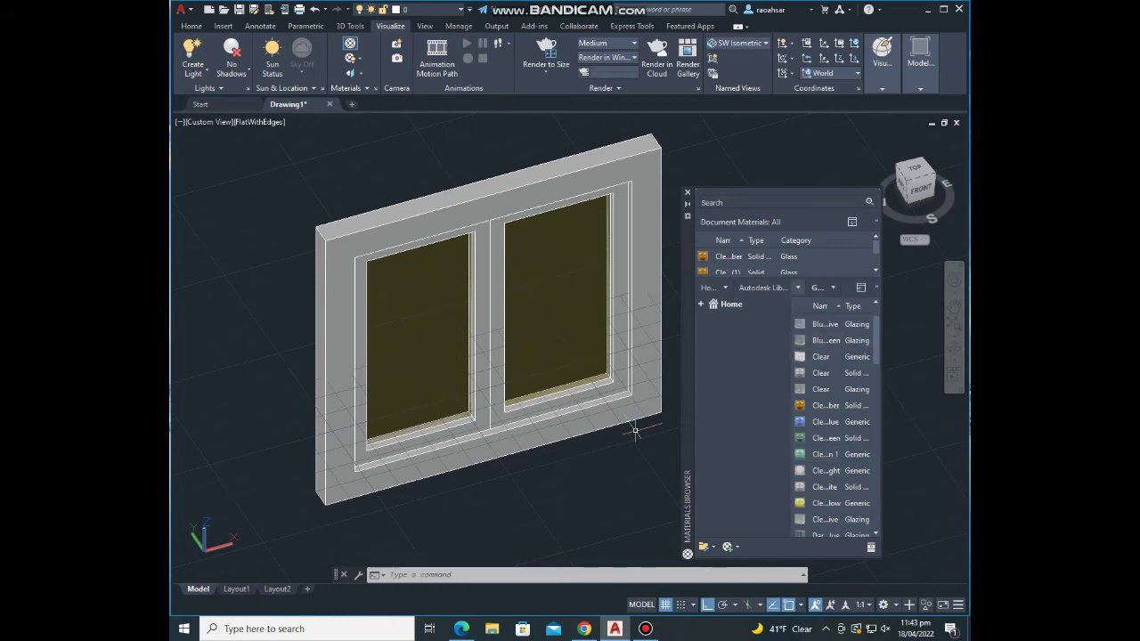
Step: Apply Black generic paint to the window frame after trying Pink paint
click(824, 286)
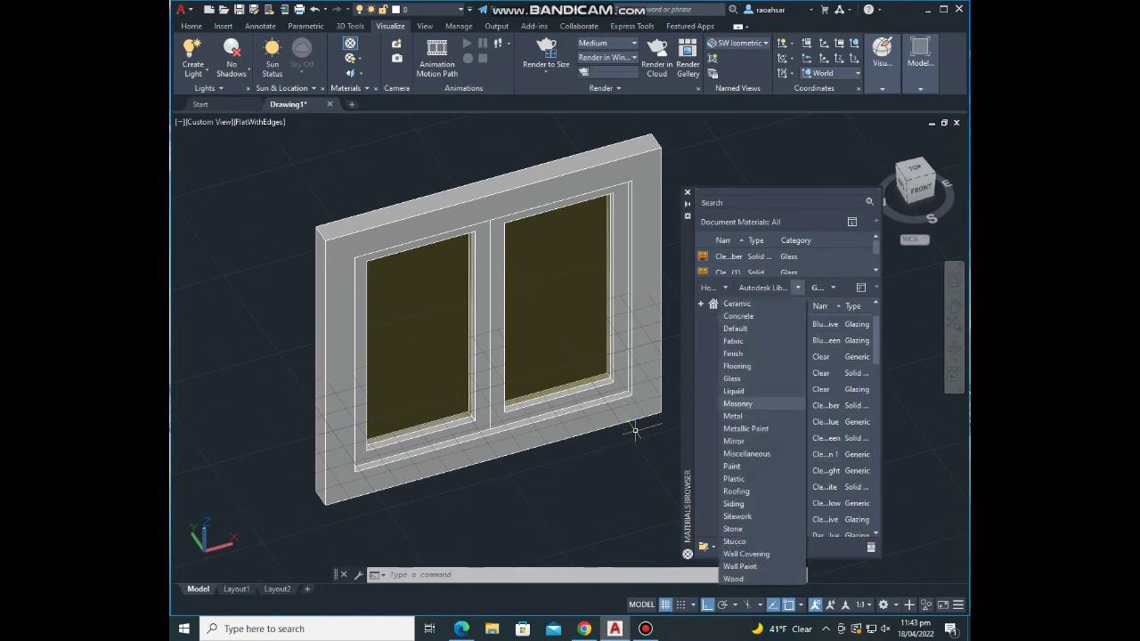
click(748, 403)
scroll(833, 428, down, 3)
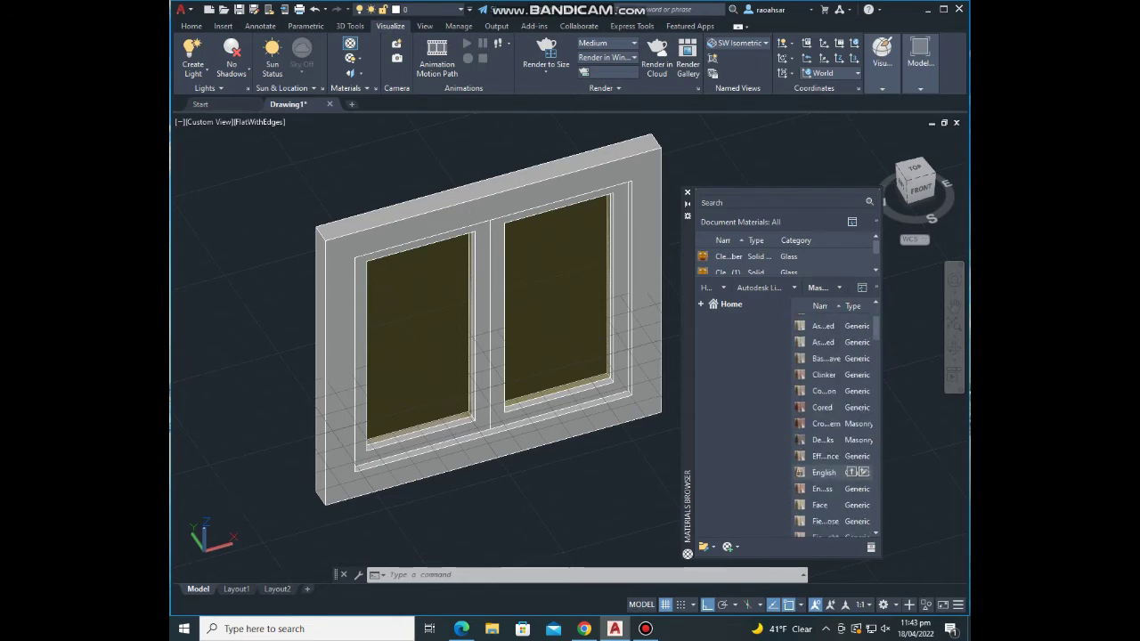
click(824, 287)
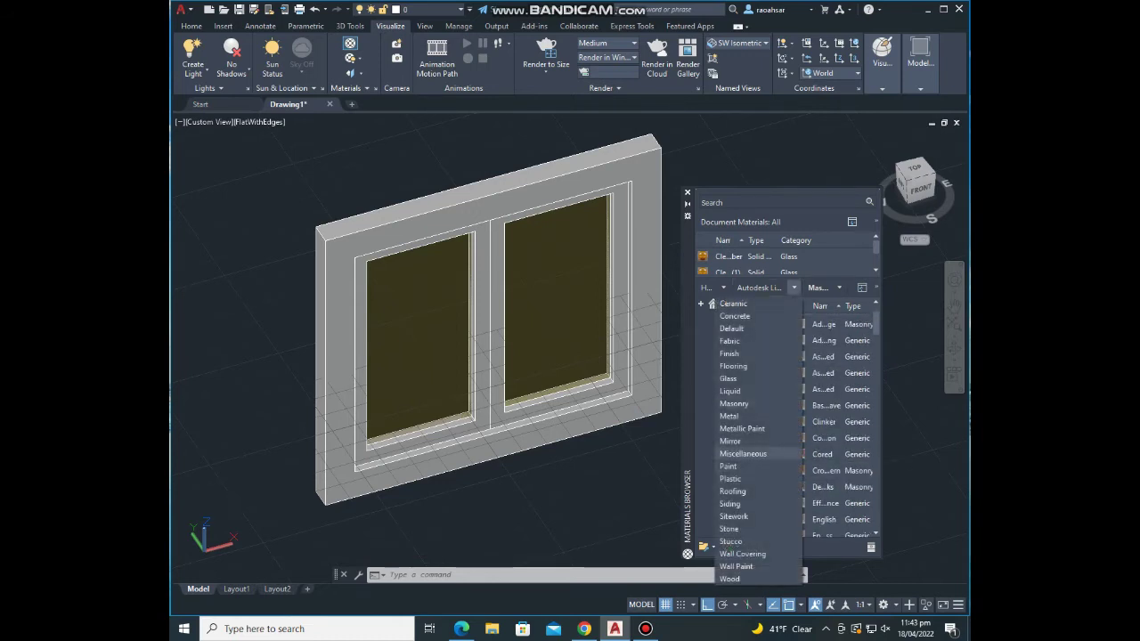
click(757, 466)
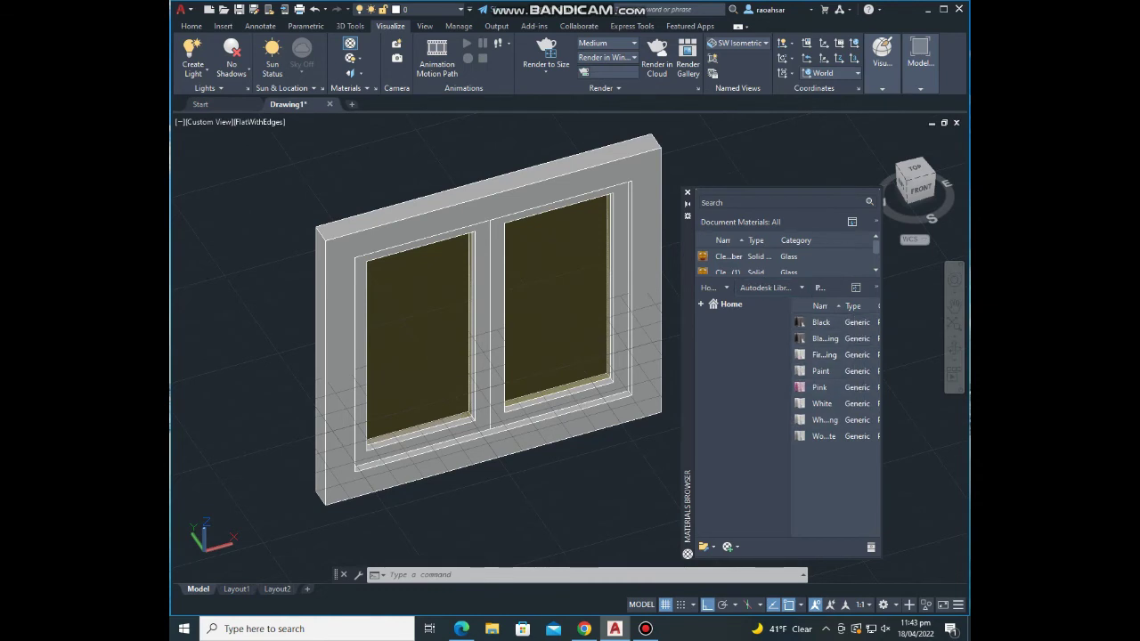
drag(823, 387, 514, 192)
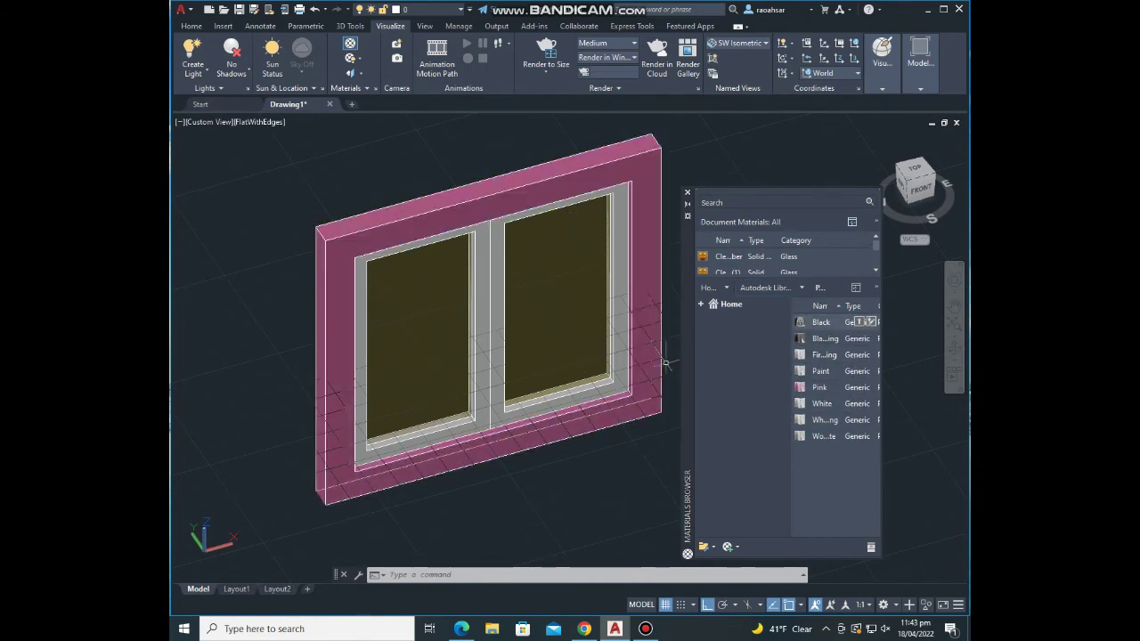
drag(821, 321, 488, 303)
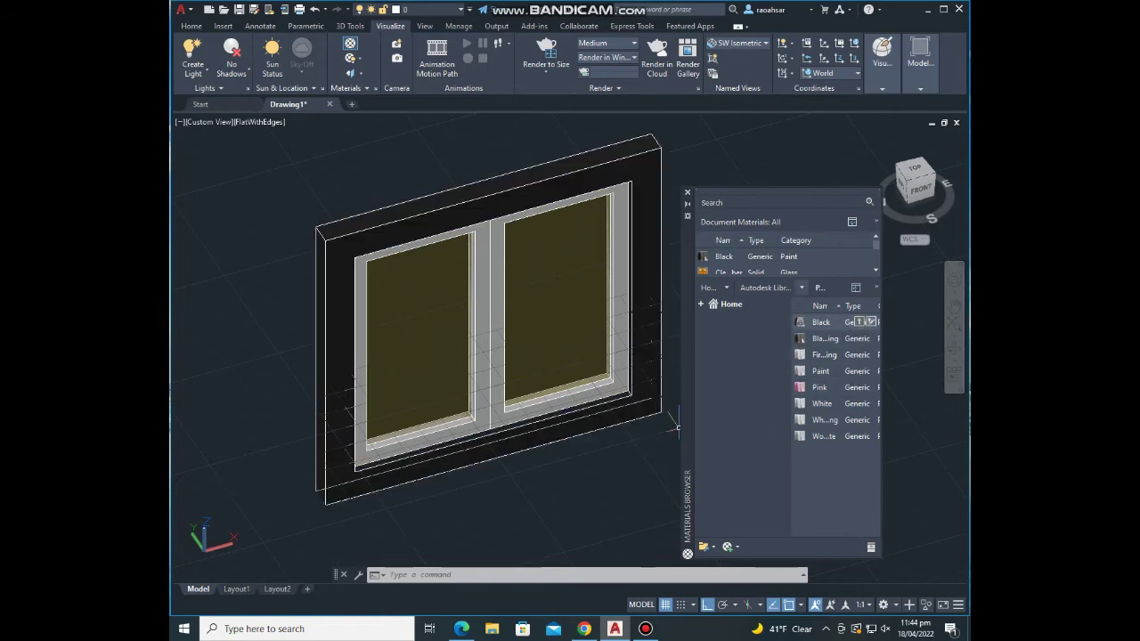
click(802, 288)
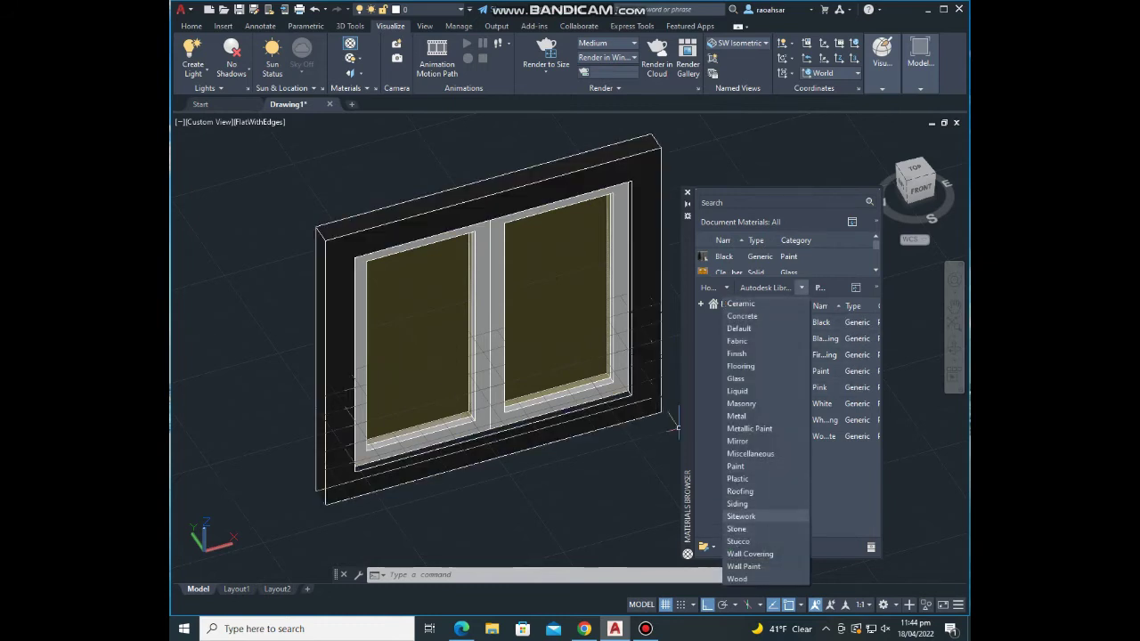
Step: Apply the granite material from the Stone category to the window frame
click(748, 529)
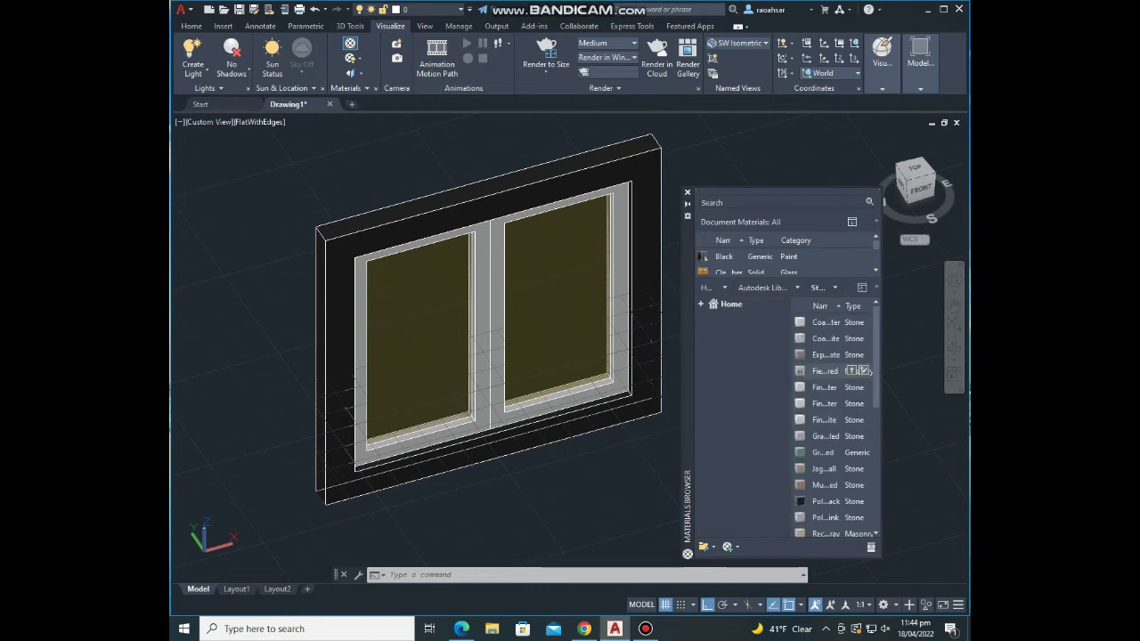
drag(824, 435, 513, 303)
shift+middle_drag(607, 499, 593, 489)
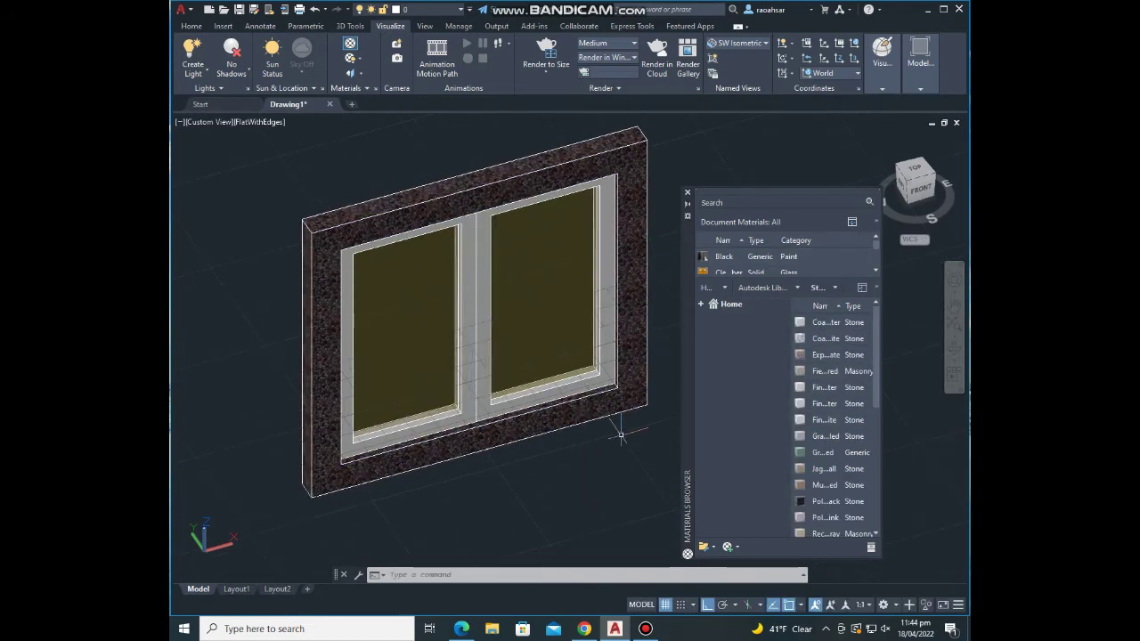
shift+middle_drag(583, 307, 646, 233)
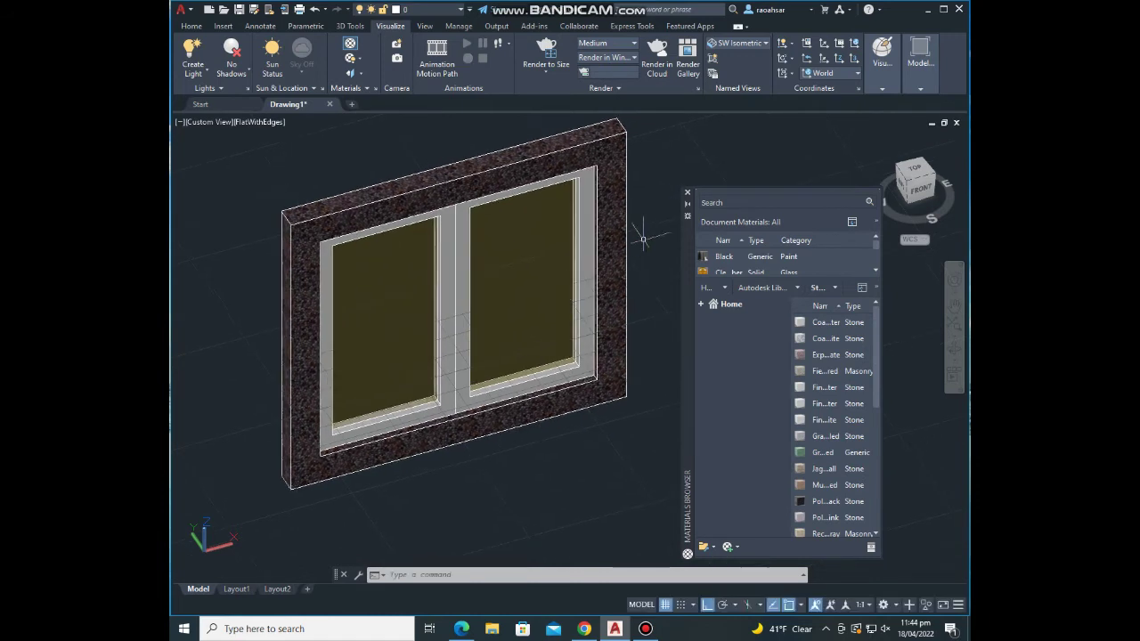
Step: Close the Materials Browser, orbit to a front view, and window-select the whole model
click(687, 192)
shift+middle_drag(669, 196, 593, 356)
mouse_move(480, 322)
shift+middle_down()
mouse_move(509, 318)
mouse_move(427, 299)
shift+middle_up()
scroll(498, 316, down, 3)
scroll(492, 313, up, 1)
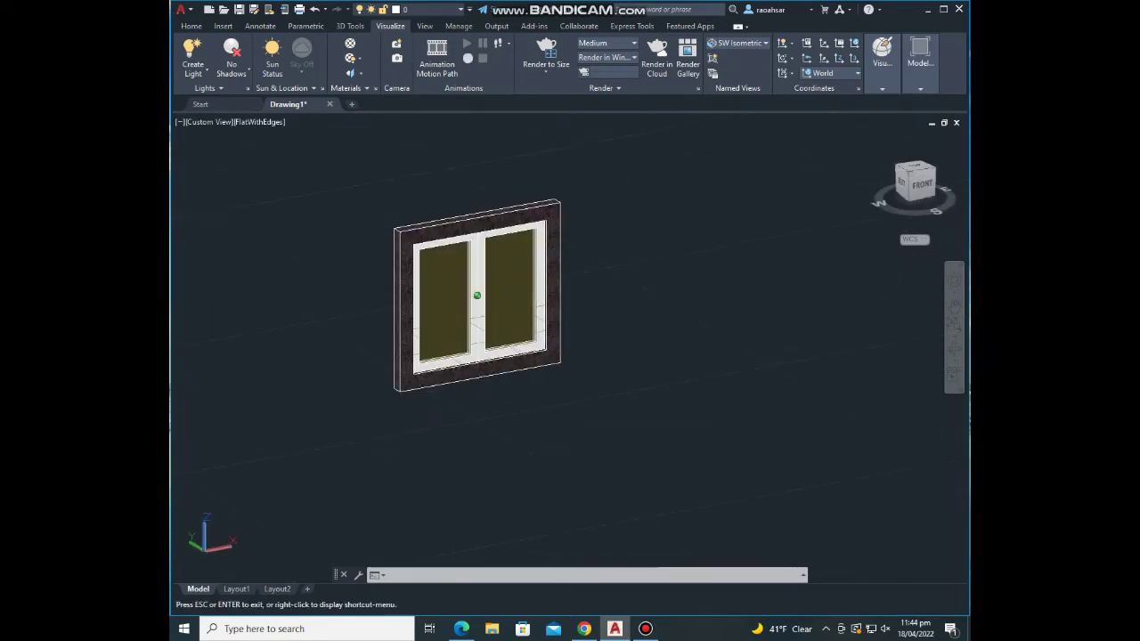
shift+middle_drag(477, 295, 554, 395)
click(597, 442)
click(409, 224)
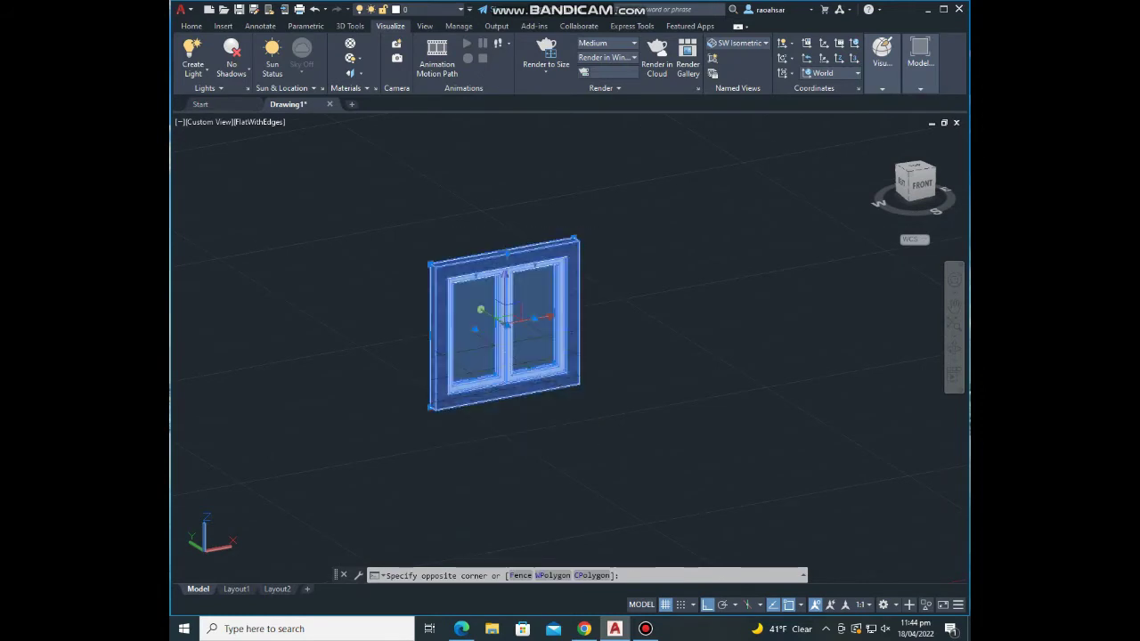
Step: Stretch the window model upward by dragging its top grip higher
click(191, 26)
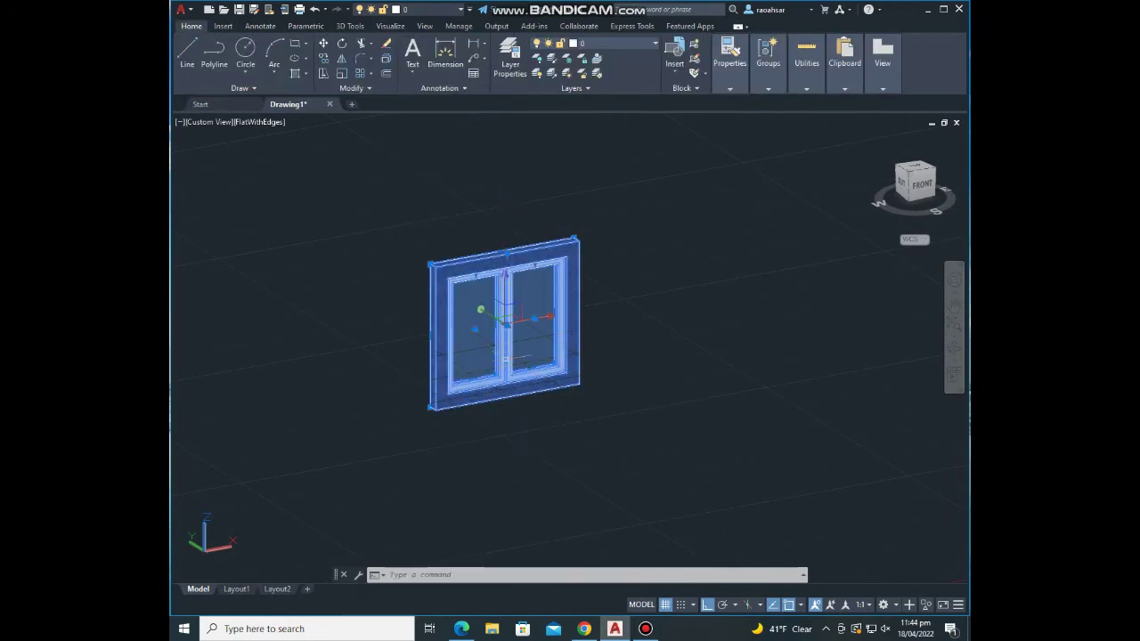
click(505, 253)
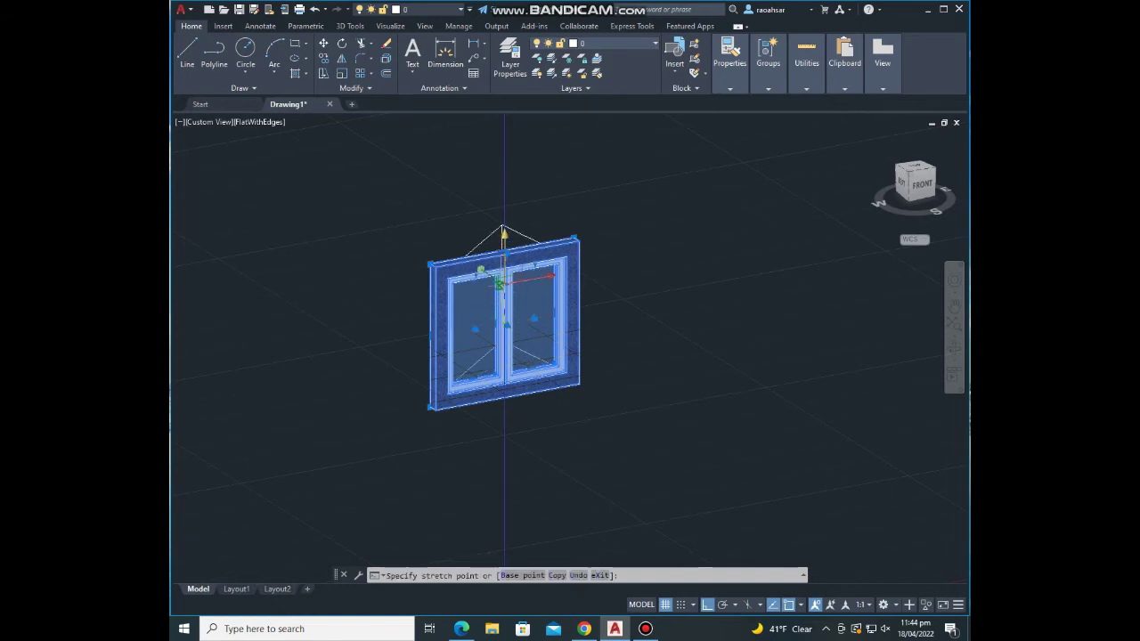
click(503, 202)
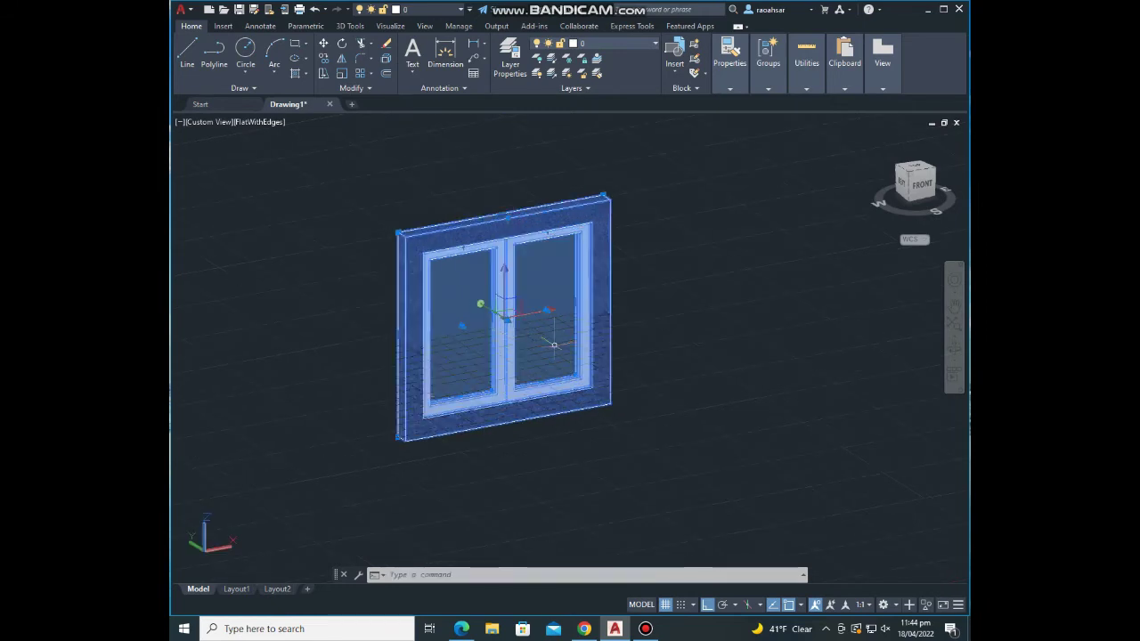
key(Escape)
Step: Reselect the whole window model and move it to a new position
scroll(543, 340, up, 2)
mouse_move(539, 338)
shift+middle_down()
mouse_move(552, 374)
mouse_move(522, 313)
mouse_move(580, 318)
shift+middle_up()
scroll(553, 378, up, 3)
scroll(553, 378, down, 3)
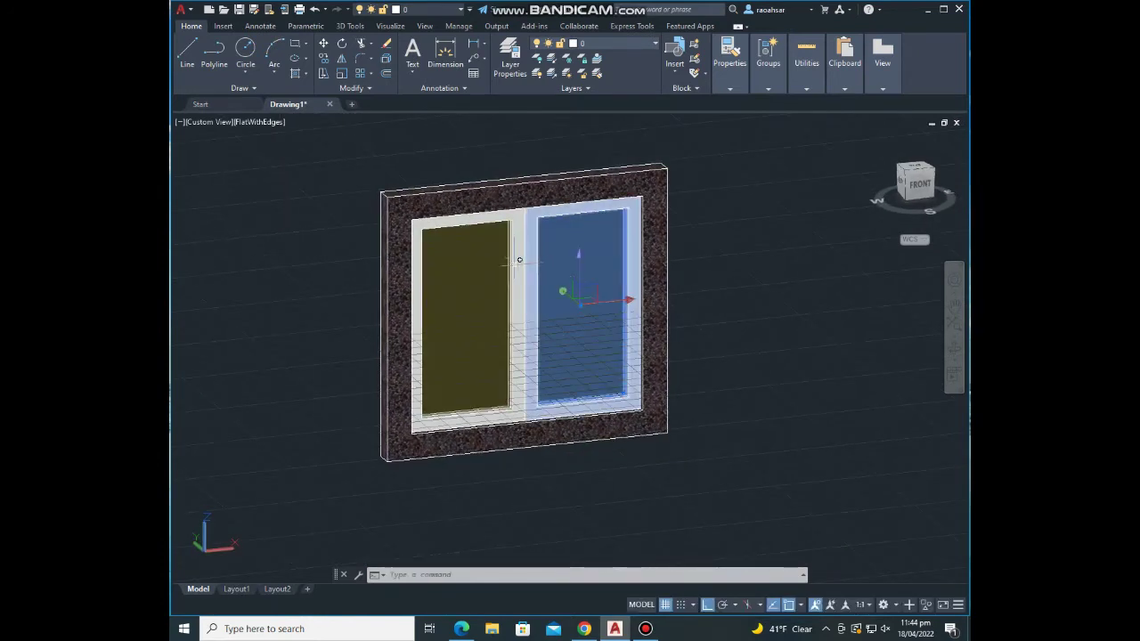
click(670, 462)
click(408, 233)
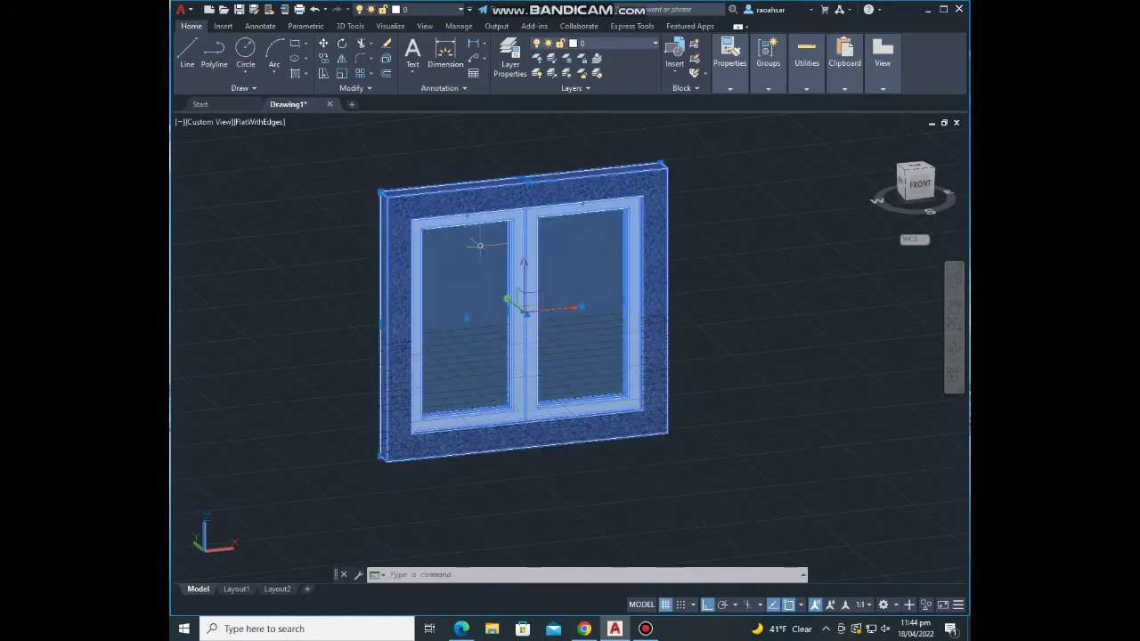
click(526, 302)
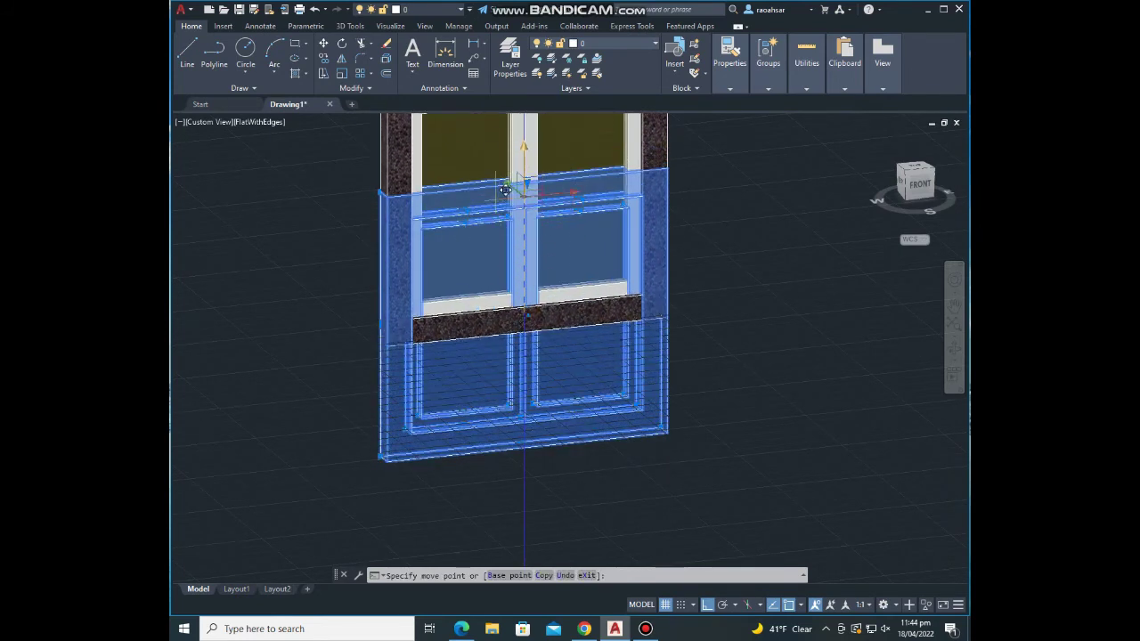
scroll(507, 267, down, 3)
scroll(504, 252, down, 3)
click(509, 294)
scroll(512, 303, down, 2)
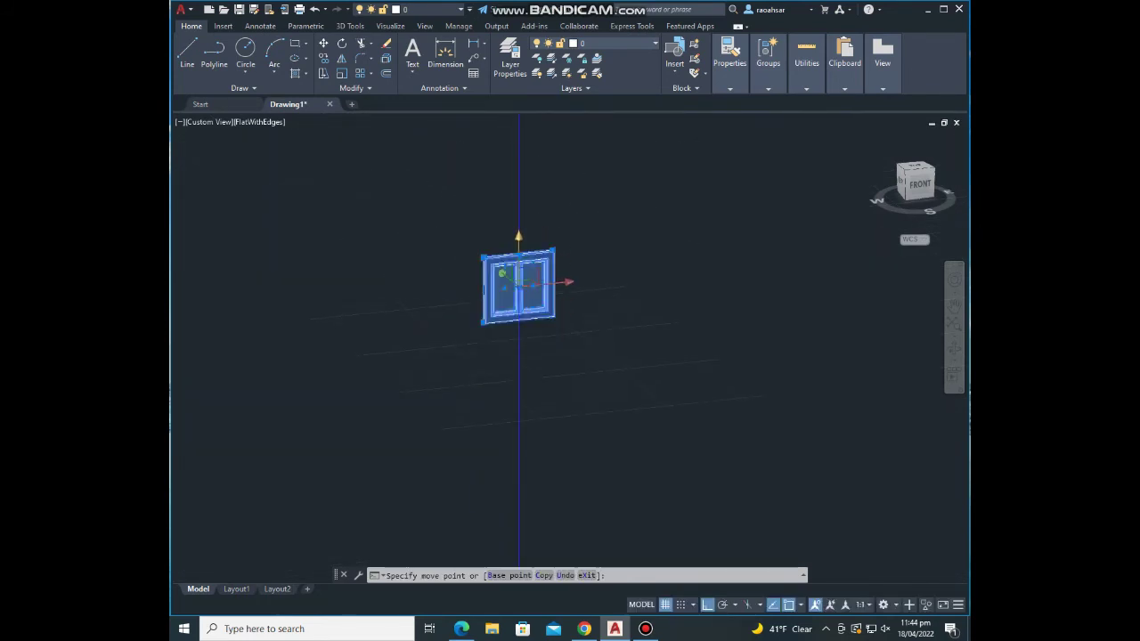
scroll(532, 300, up, 5)
key(Escape)
Step: Reopen the Materials Browser with the MATERIALS command
shift+middle_drag(532, 299, 535, 318)
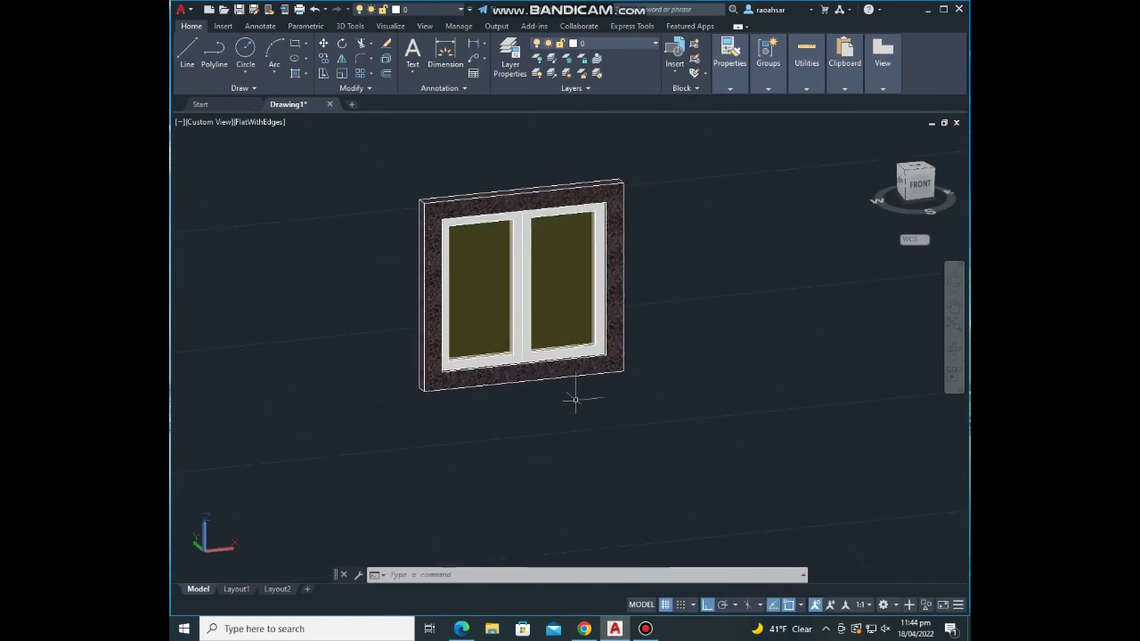
text(m)
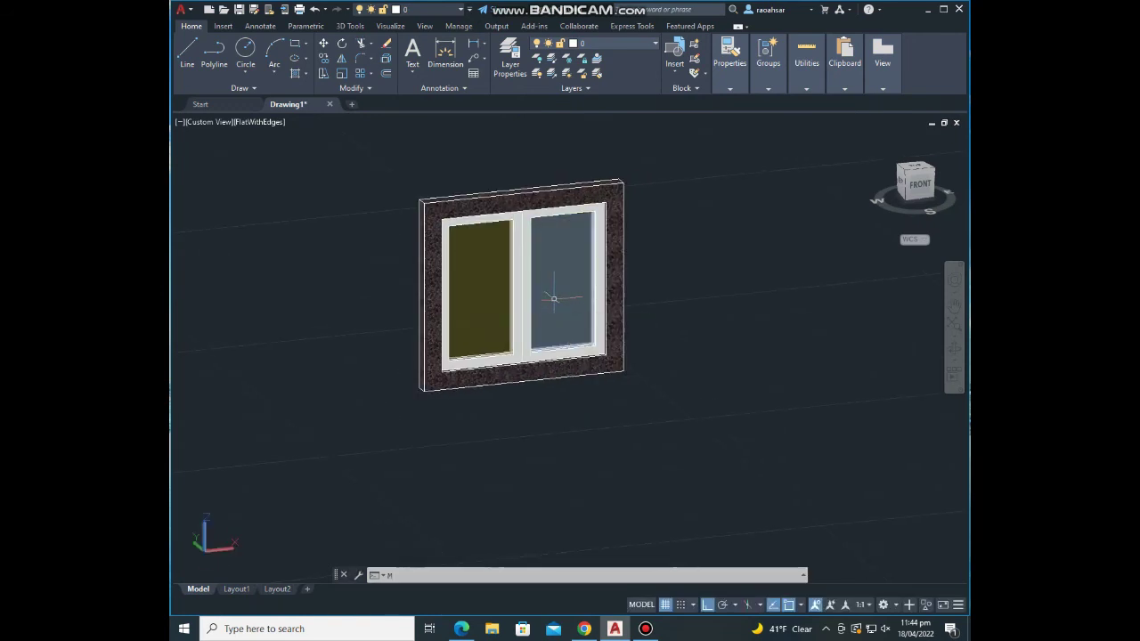
text(ateria)
text(m)
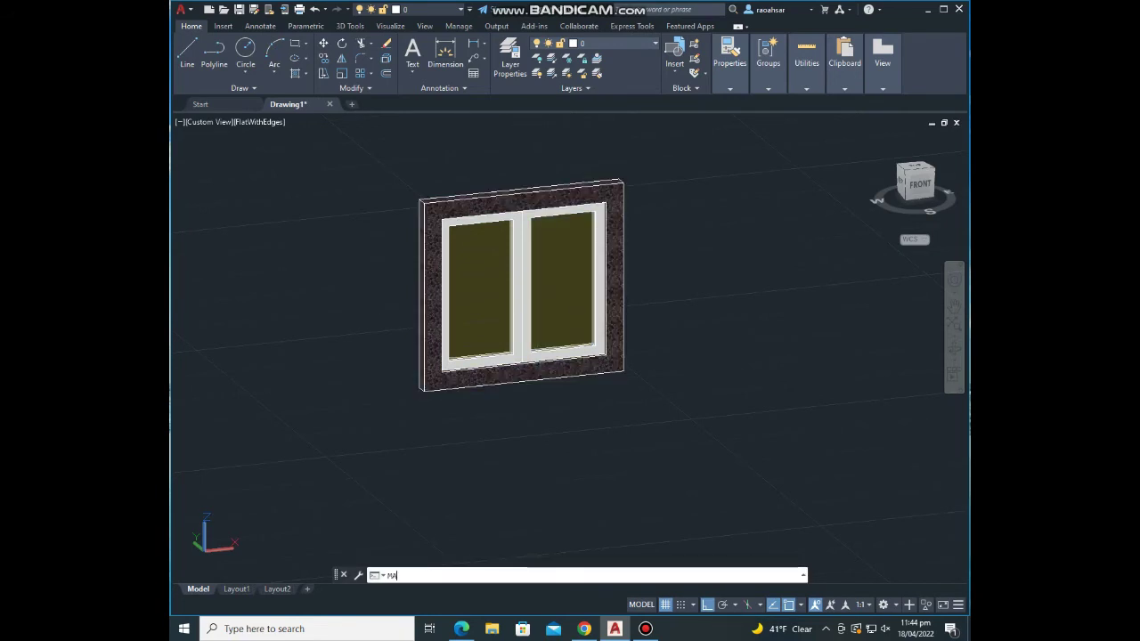
key(Return)
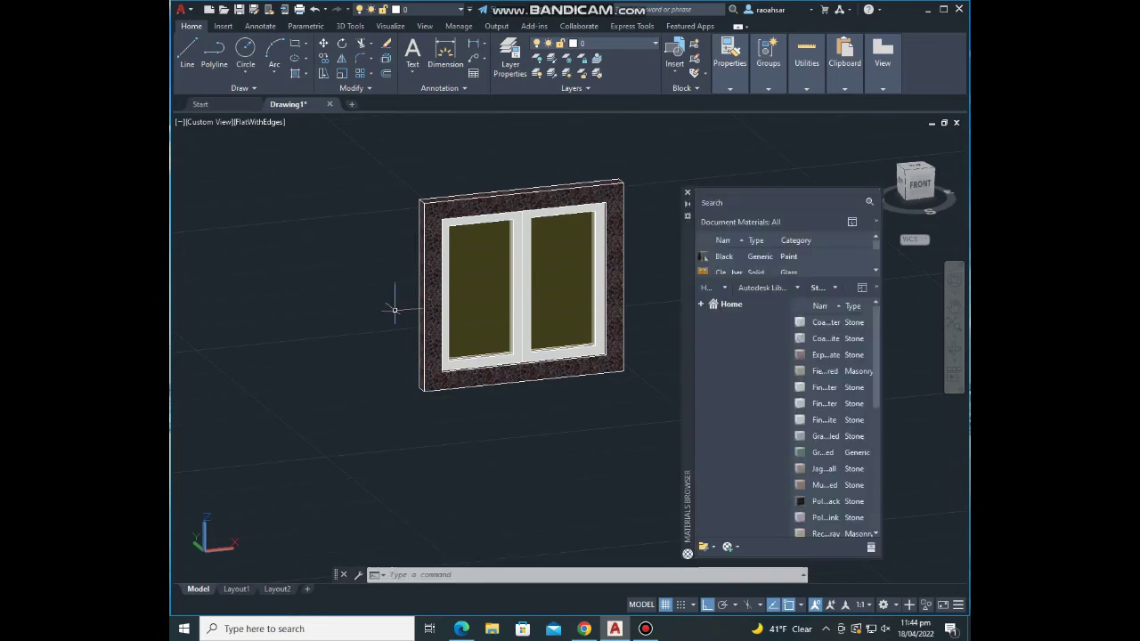
Step: Filter the Materials Browser library to the Glass category
shift+middle_drag(673, 318, 676, 311)
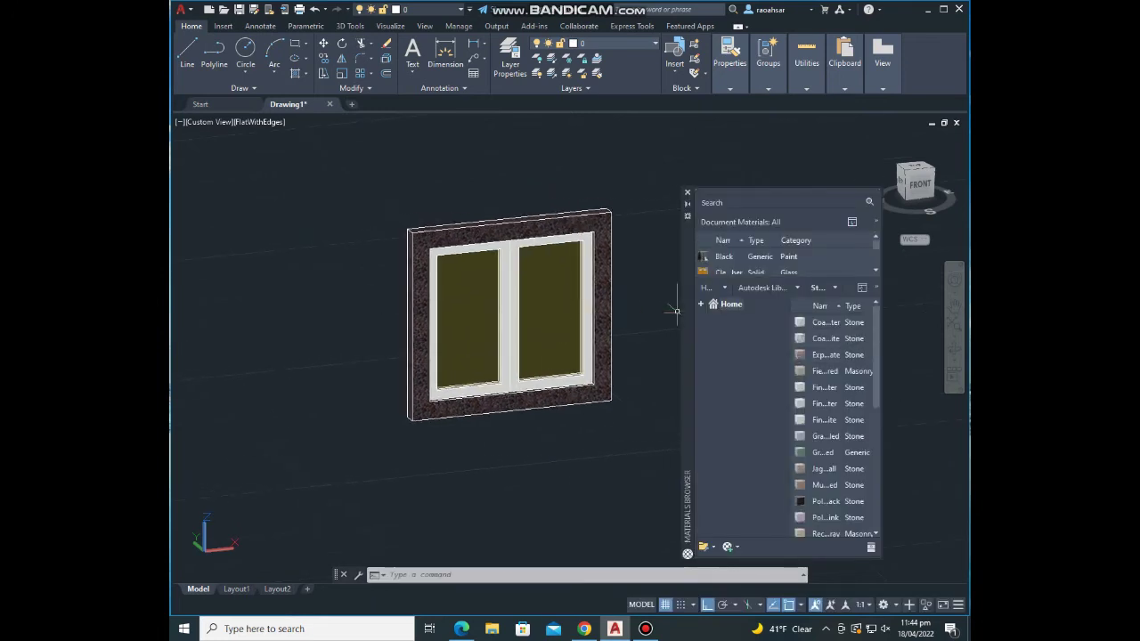
click(832, 288)
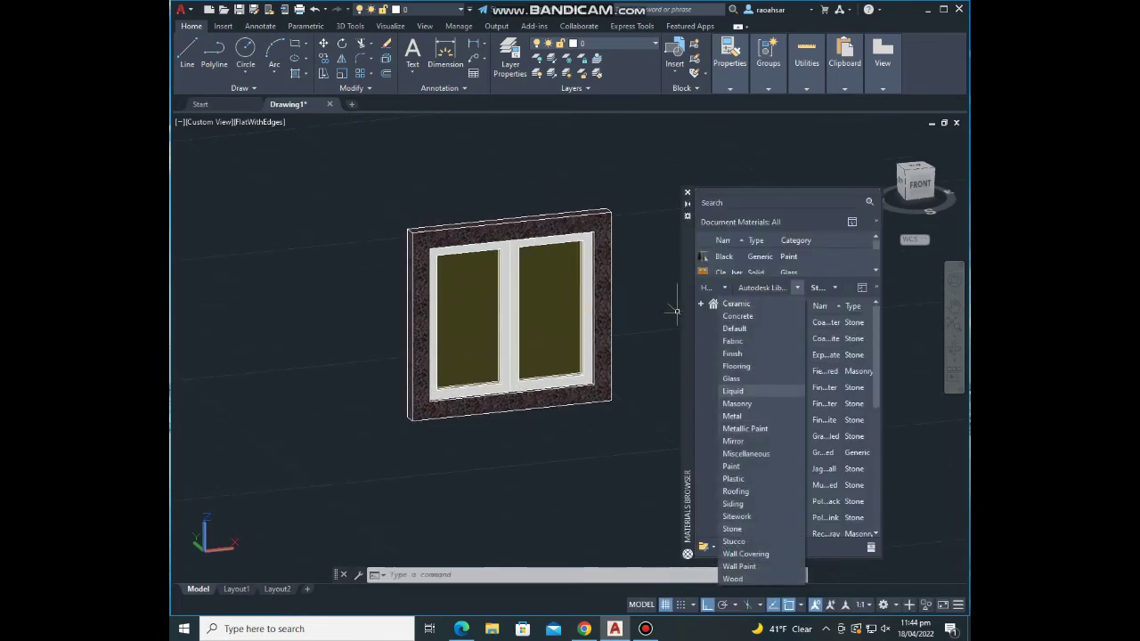
click(748, 366)
scroll(833, 418, down, 2)
scroll(832, 445, down, 1)
scroll(846, 481, down, 1)
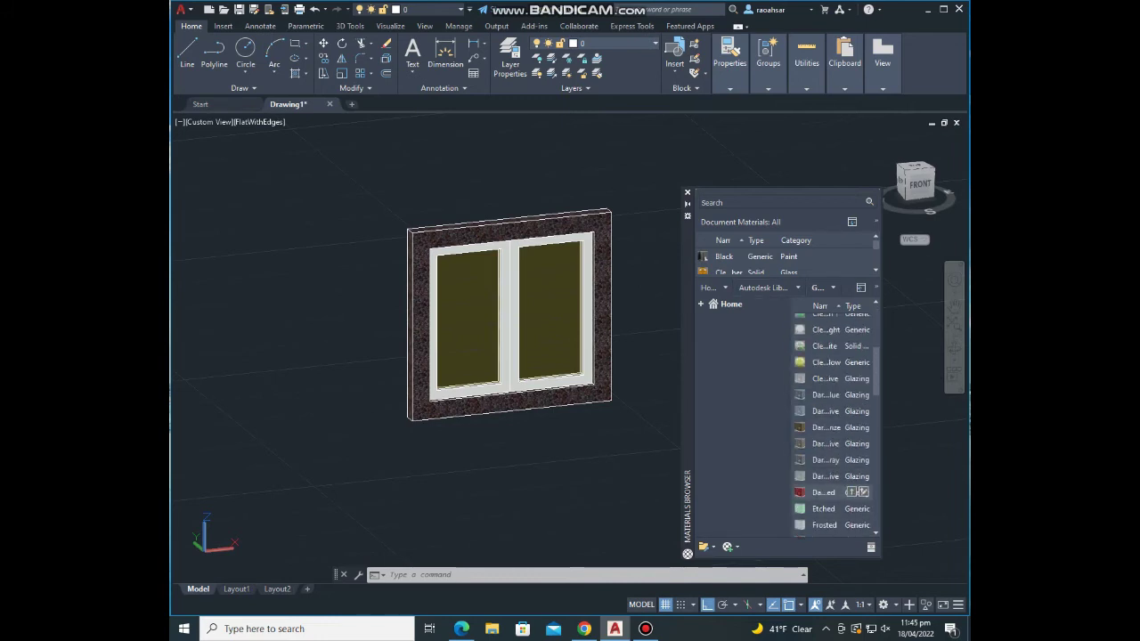
Step: Apply Blue-Green glazing to the right pane after trying several glazings on the left
drag(824, 492, 468, 320)
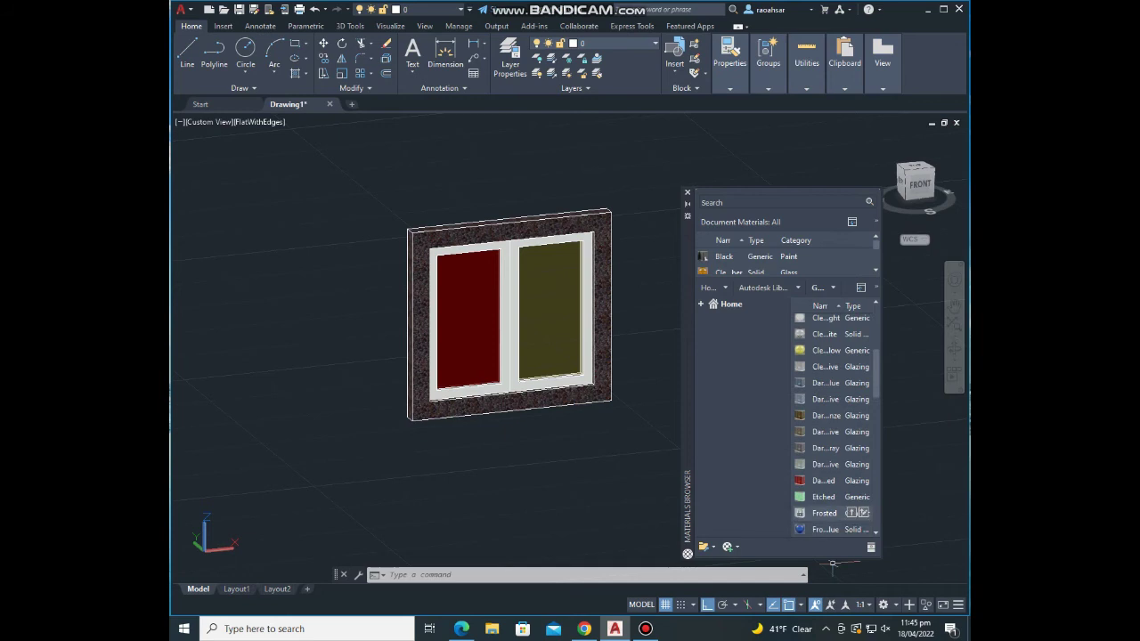
scroll(838, 459, up, 4)
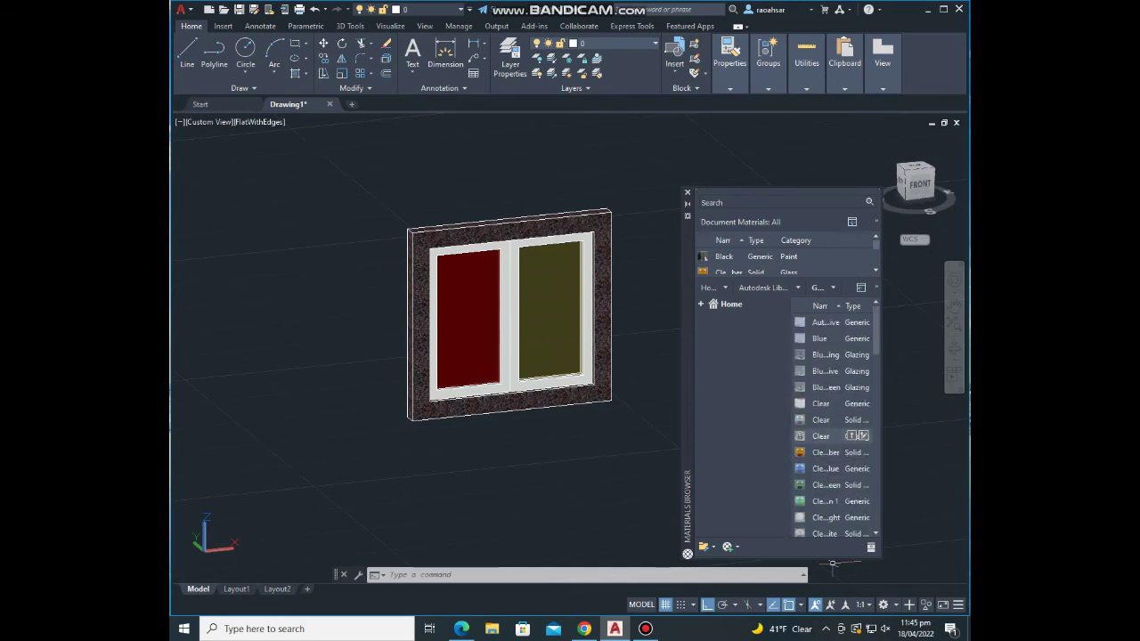
drag(826, 355, 466, 317)
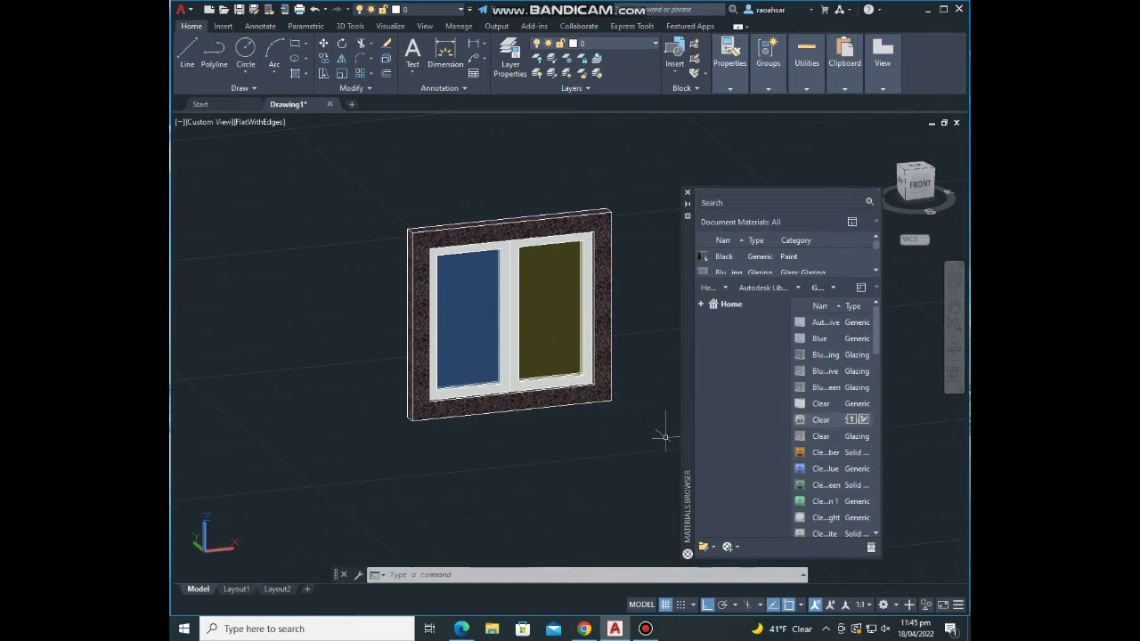
drag(826, 387, 539, 298)
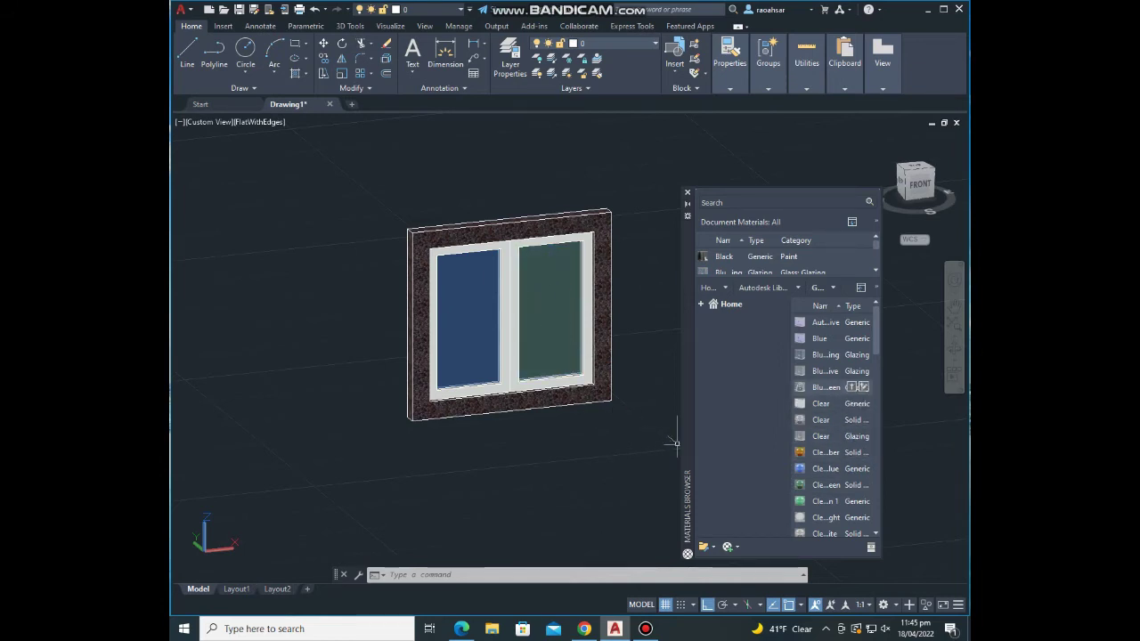
drag(826, 388, 467, 319)
Step: Return to a front view and apply Light Red glazing to the left pane
shift+middle_drag(535, 356, 605, 356)
mouse_move(583, 409)
shift+middle_down()
mouse_move(362, 373)
mouse_move(294, 374)
shift+middle_up()
shift+middle_drag(489, 397, 534, 419)
scroll(832, 419, down, 3)
scroll(832, 419, down, 3)
scroll(832, 419, down, 3)
scroll(832, 418, down, 3)
scroll(832, 419, down, 1)
drag(828, 386, 454, 329)
mouse_move(829, 435)
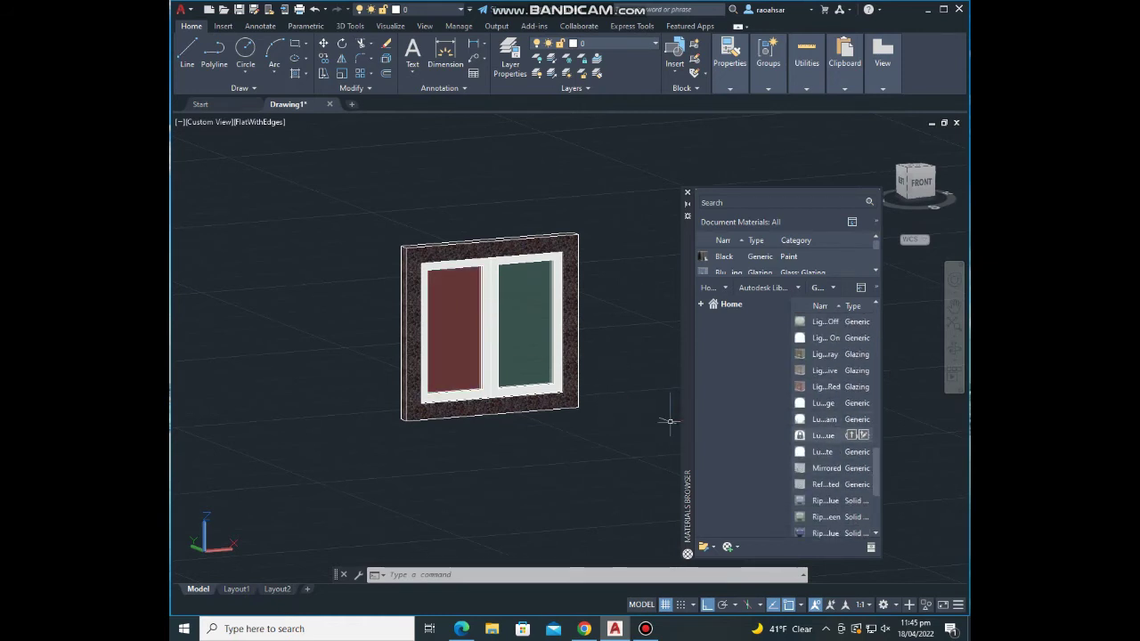
Step: Cancel an accidental cut and test dark blue and grey glazings on the left pane
key(ctrl+x)
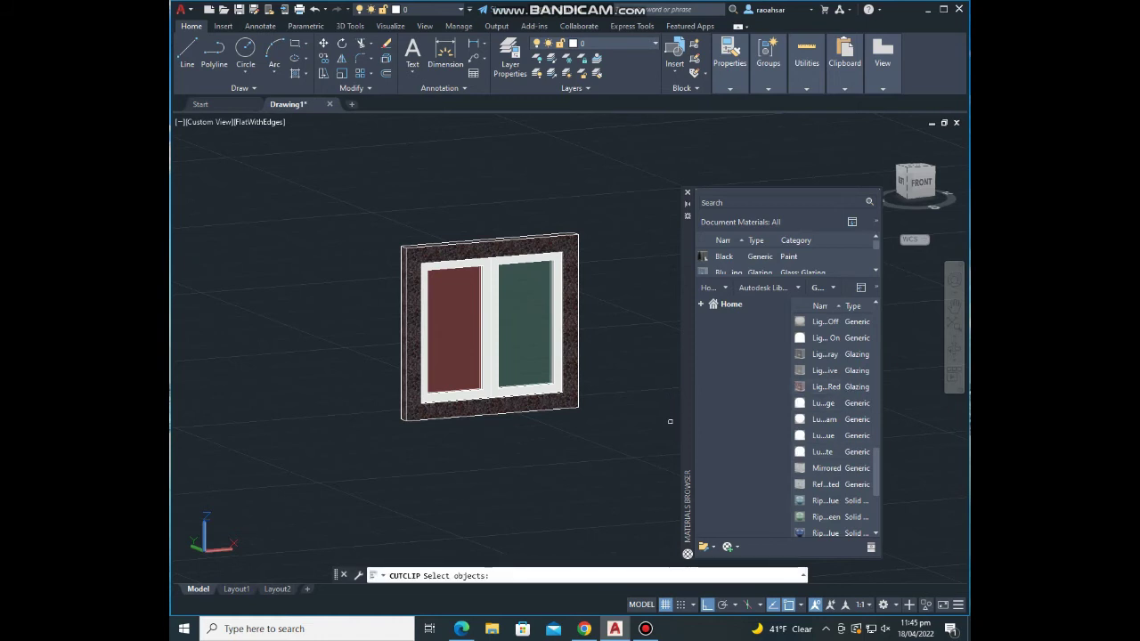
key(Escape)
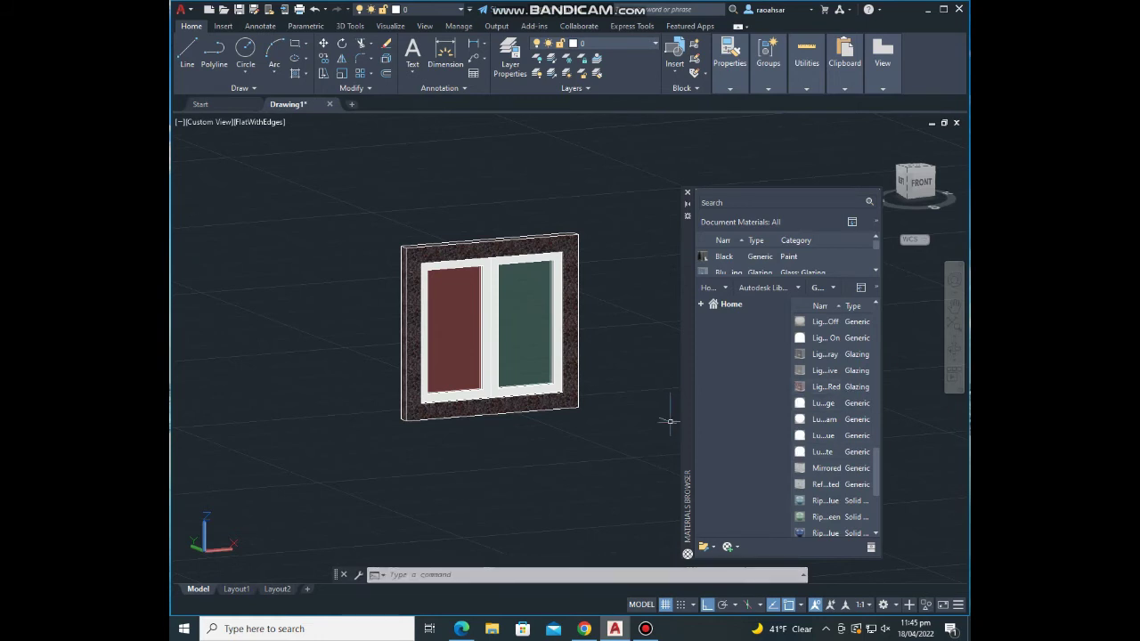
scroll(837, 419, up, 3)
scroll(837, 423, up, 2)
drag(851, 429, 480, 358)
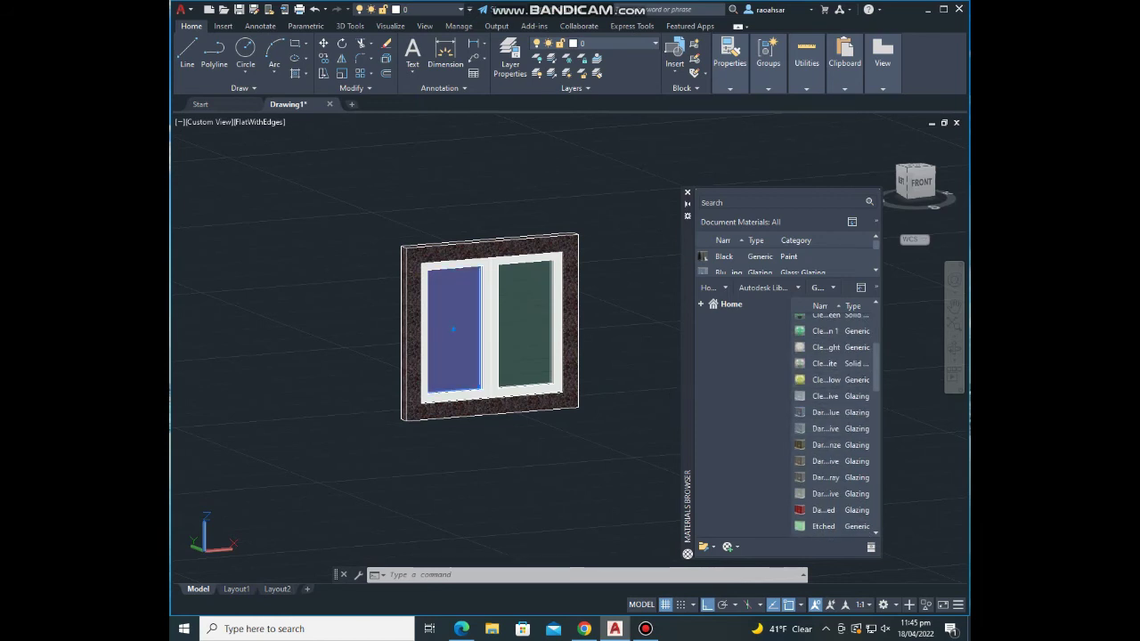
drag(837, 412, 464, 338)
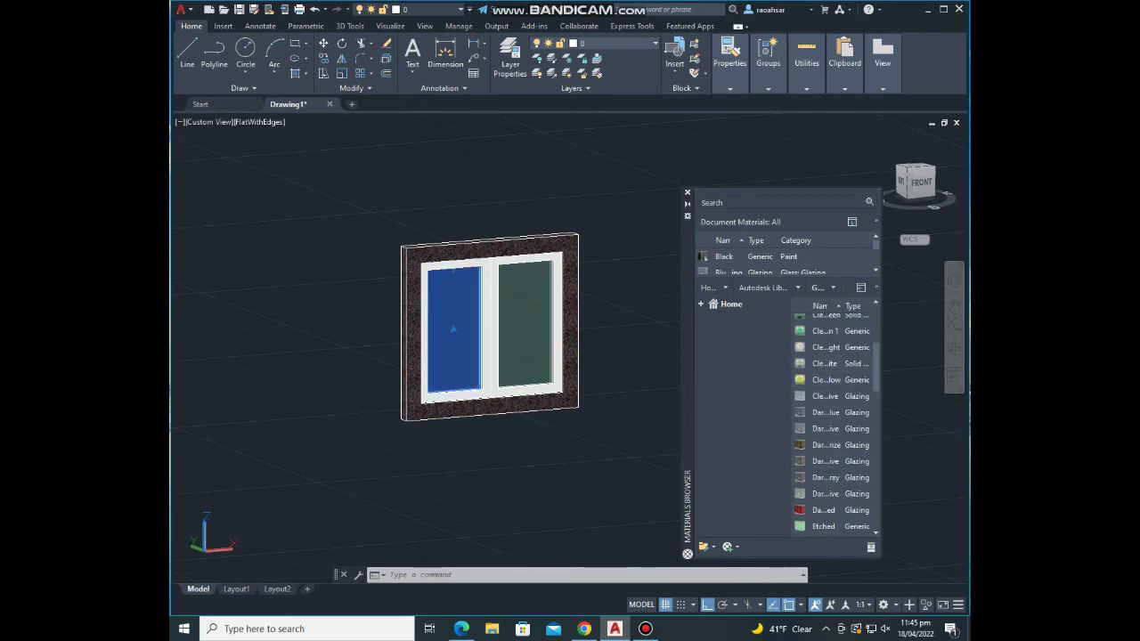
mouse_move(837, 396)
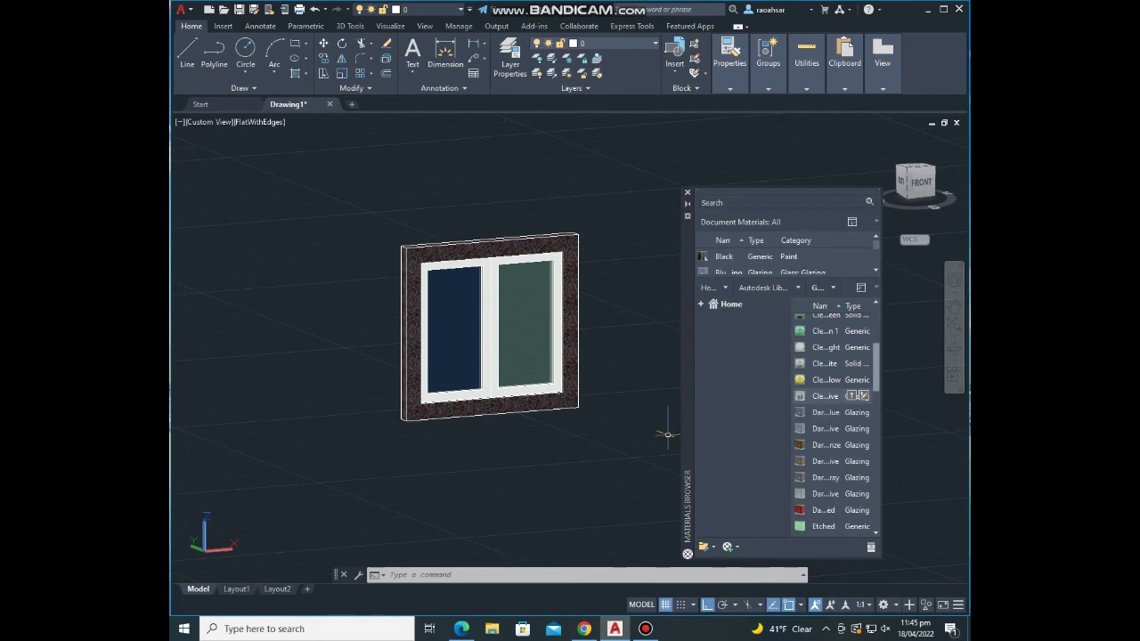
drag(837, 413, 459, 352)
drag(543, 378, 617, 433)
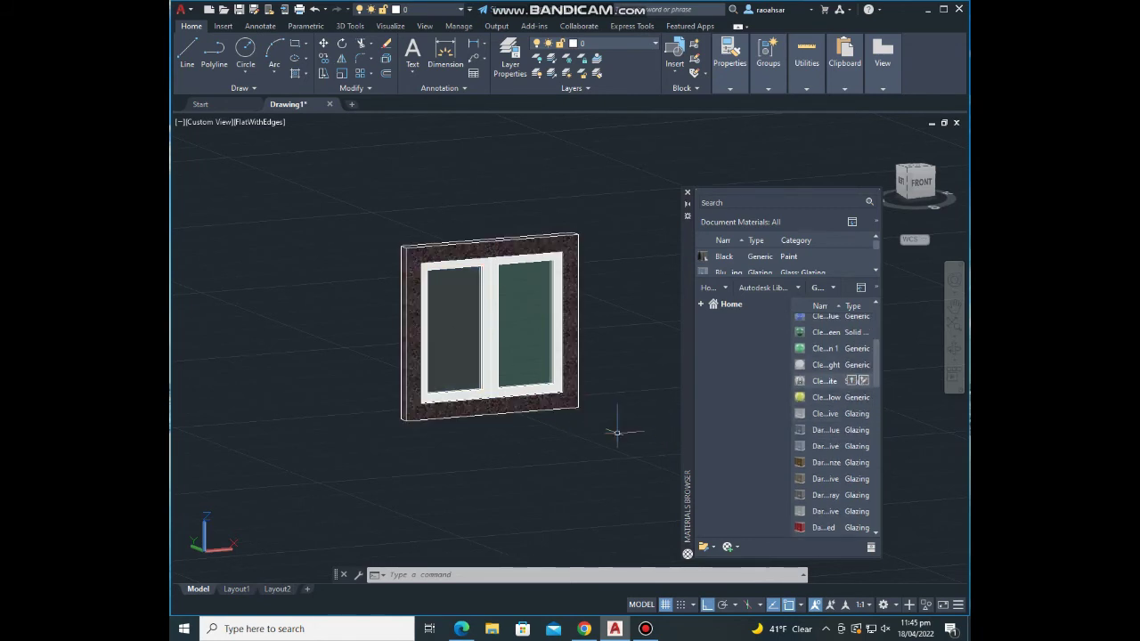
Step: Give the left pane Blue-Green glazing, close the Materials Browser, and face the front
scroll(828, 374, up, 3)
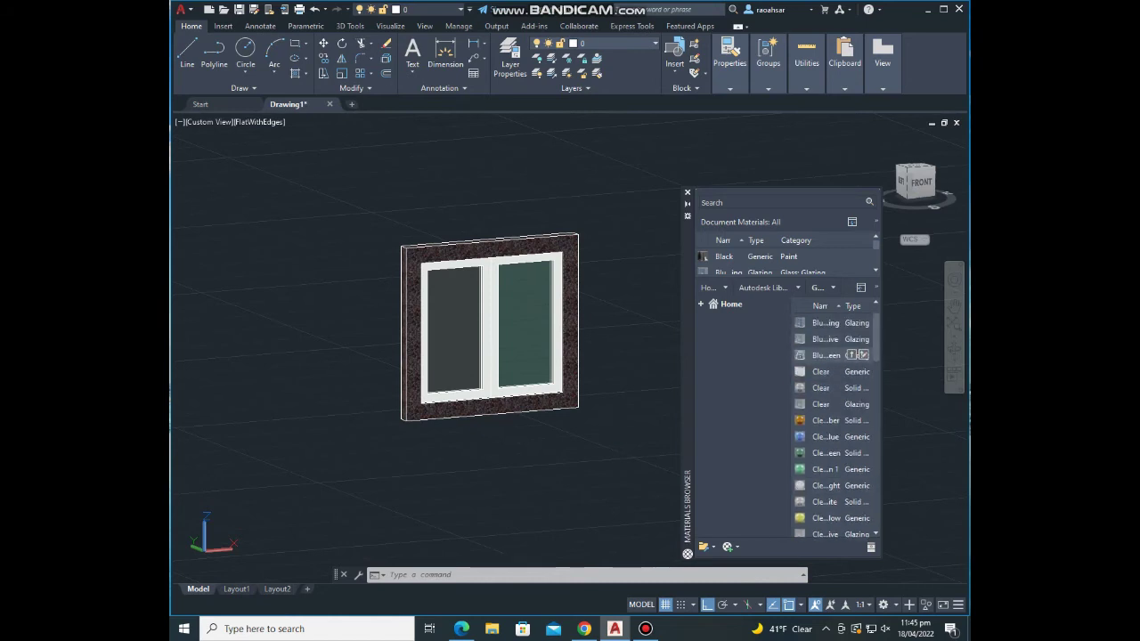
drag(470, 326, 459, 330)
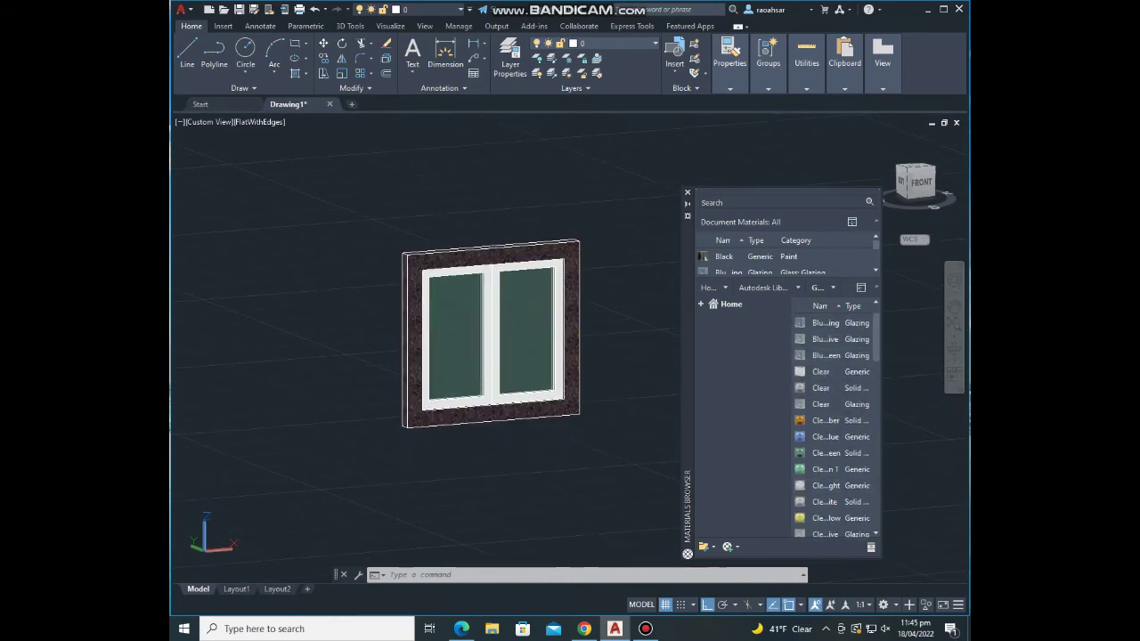
shift+middle_drag(484, 431, 546, 425)
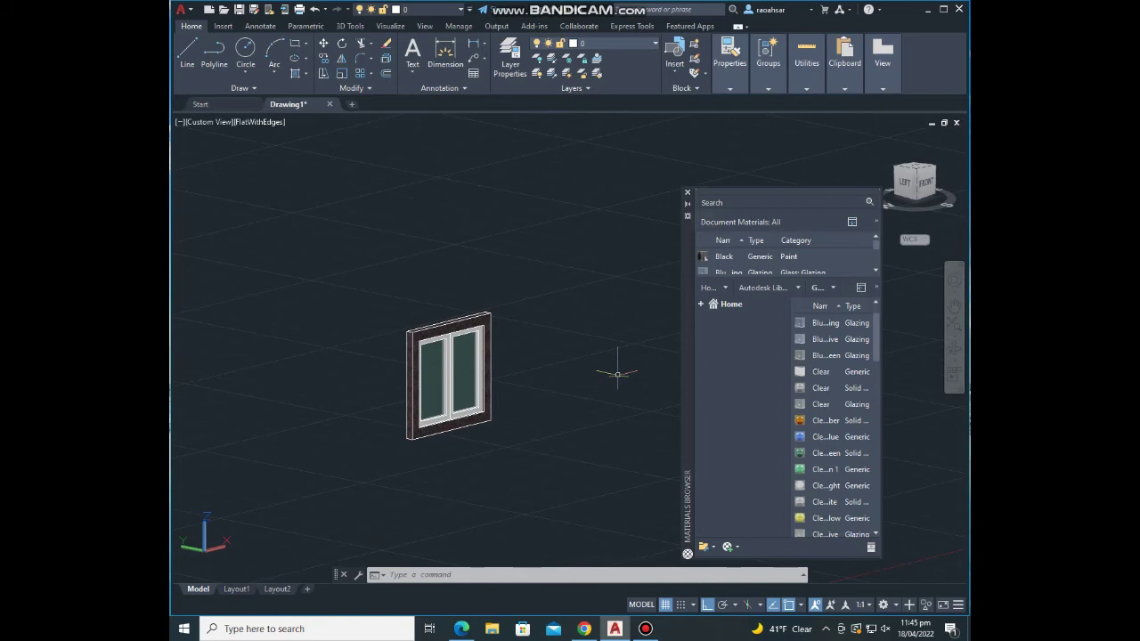
click(686, 192)
shift+middle_drag(503, 380, 648, 356)
scroll(547, 326, up, 3)
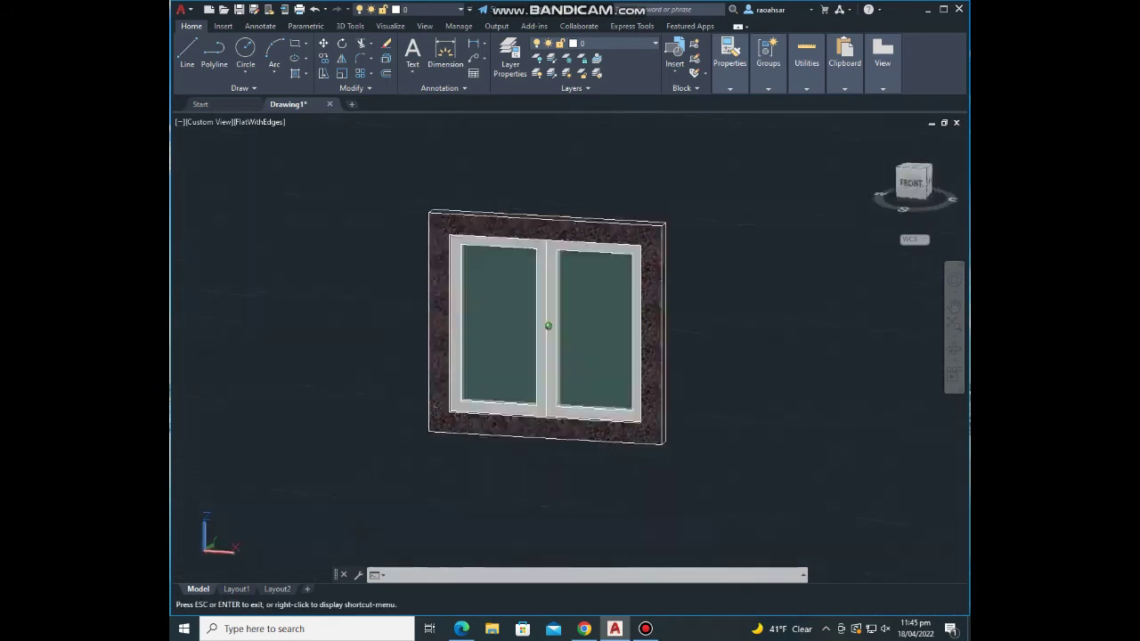
Step: Open and close Render Environment and Exposure from the Visualize Render panel
mouse_move(548, 325)
shift+middle_down()
mouse_move(610, 440)
mouse_move(556, 151)
shift+middle_up()
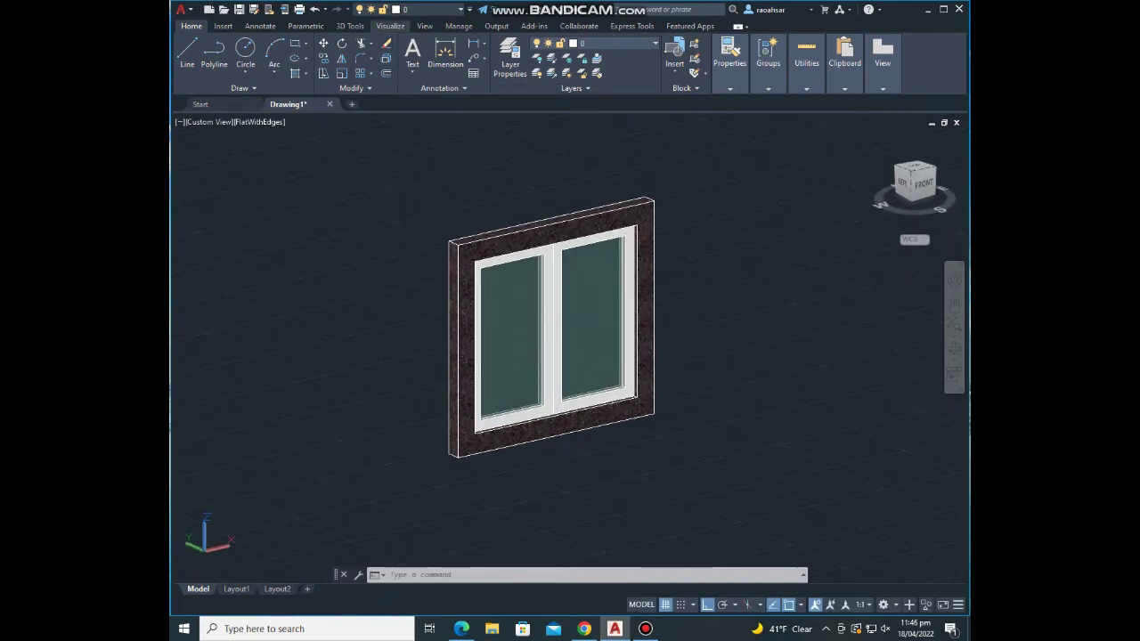
click(390, 26)
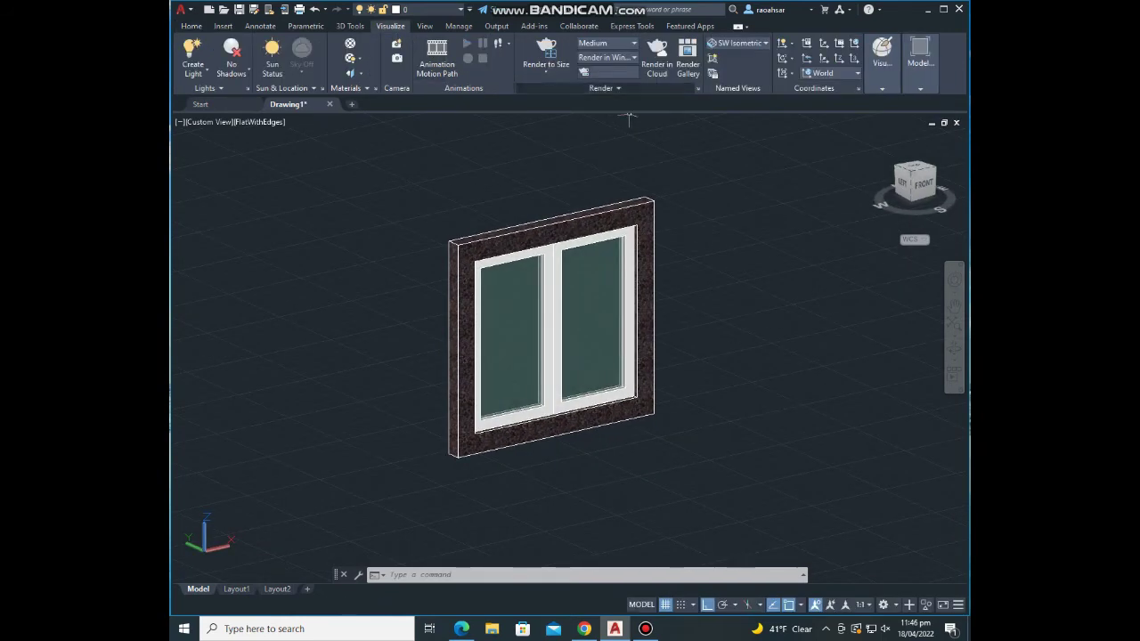
click(604, 87)
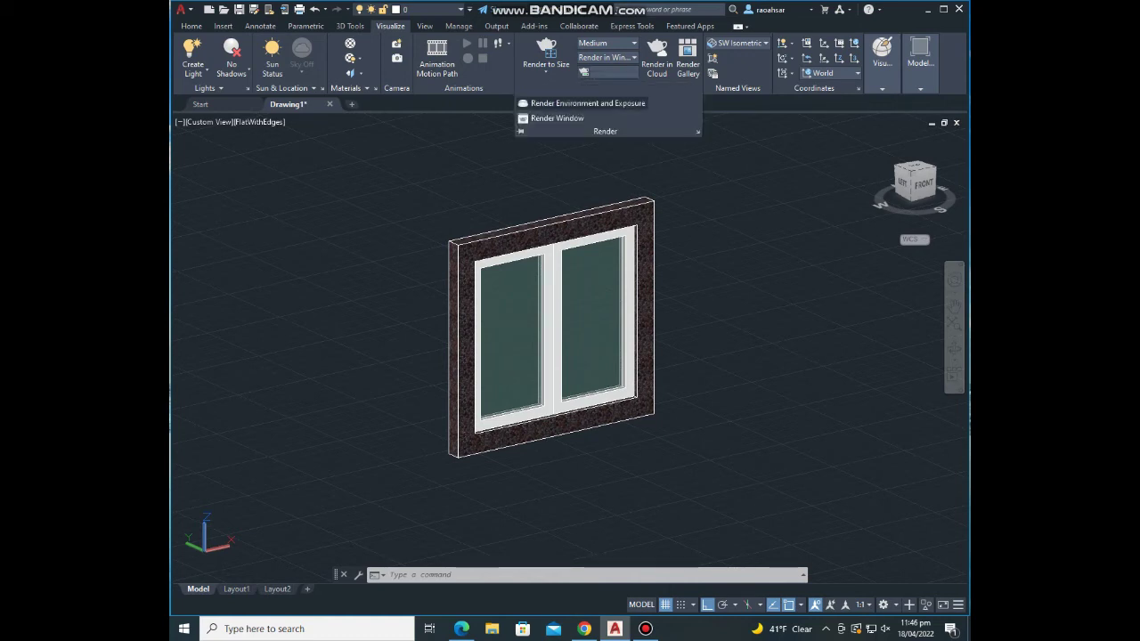
click(584, 103)
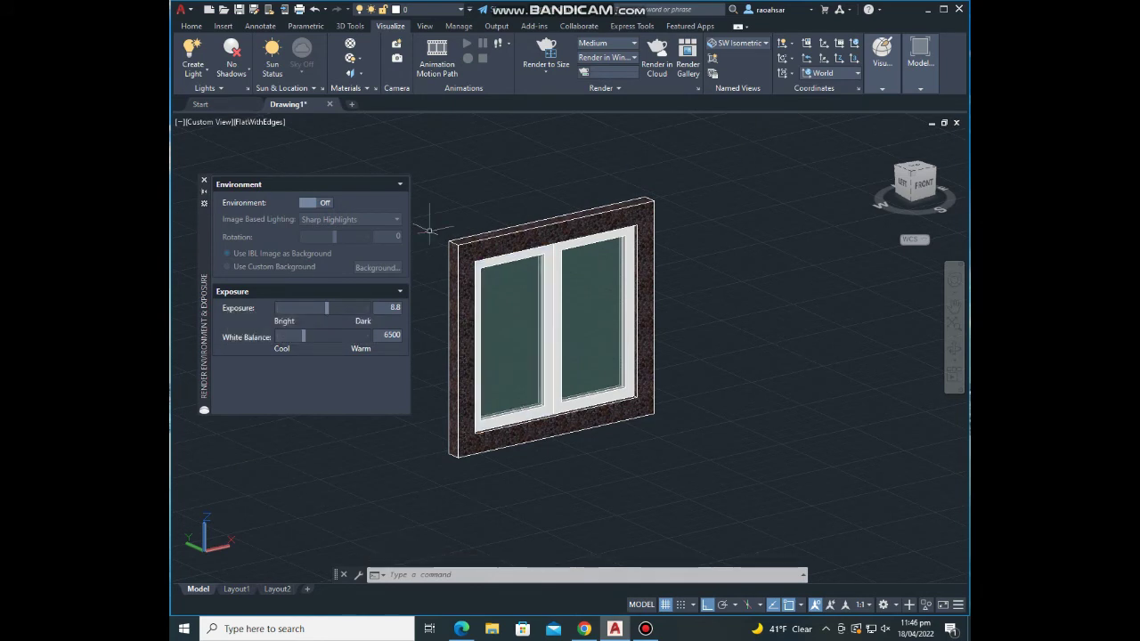
click(204, 179)
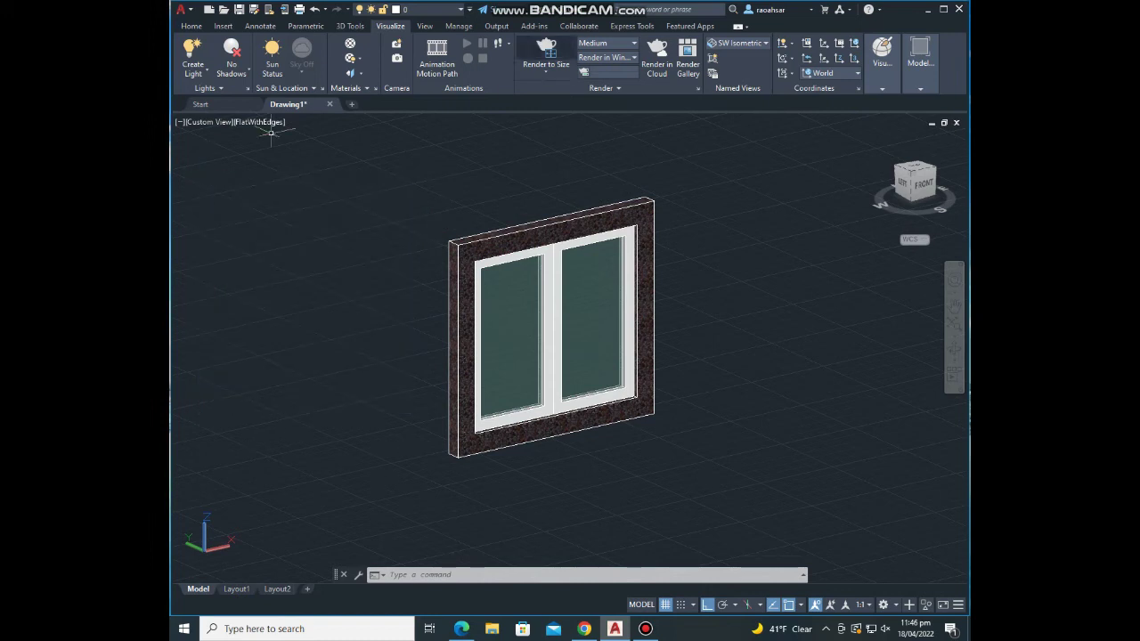
Step: Zoom in and start Render to Size, dismissing the image library notice
scroll(581, 329, up, 2)
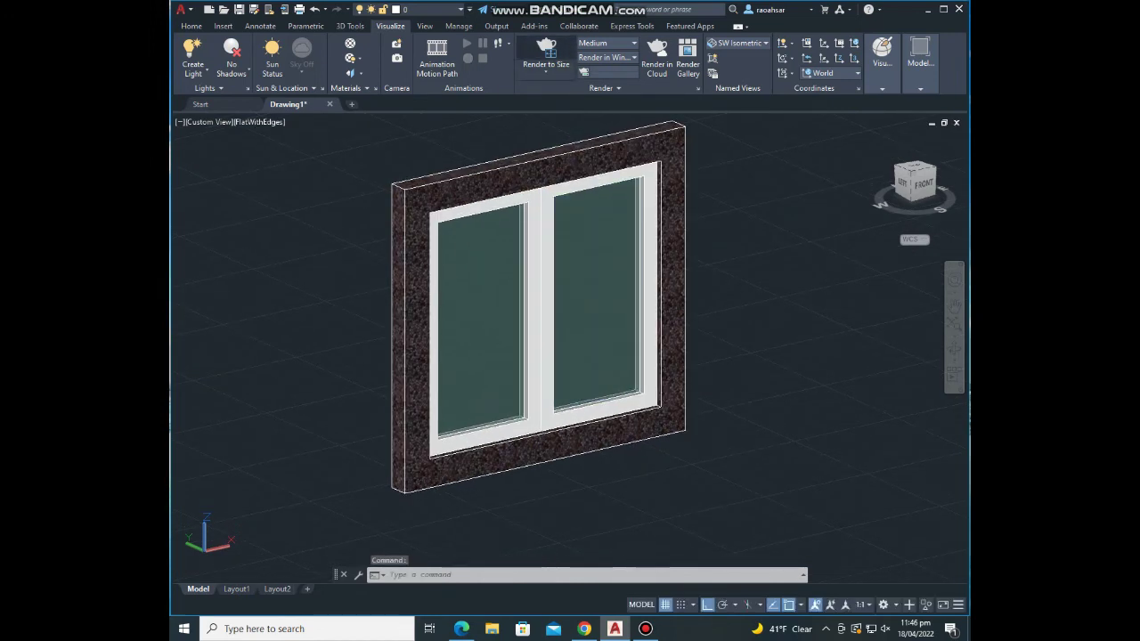
click(546, 52)
click(556, 351)
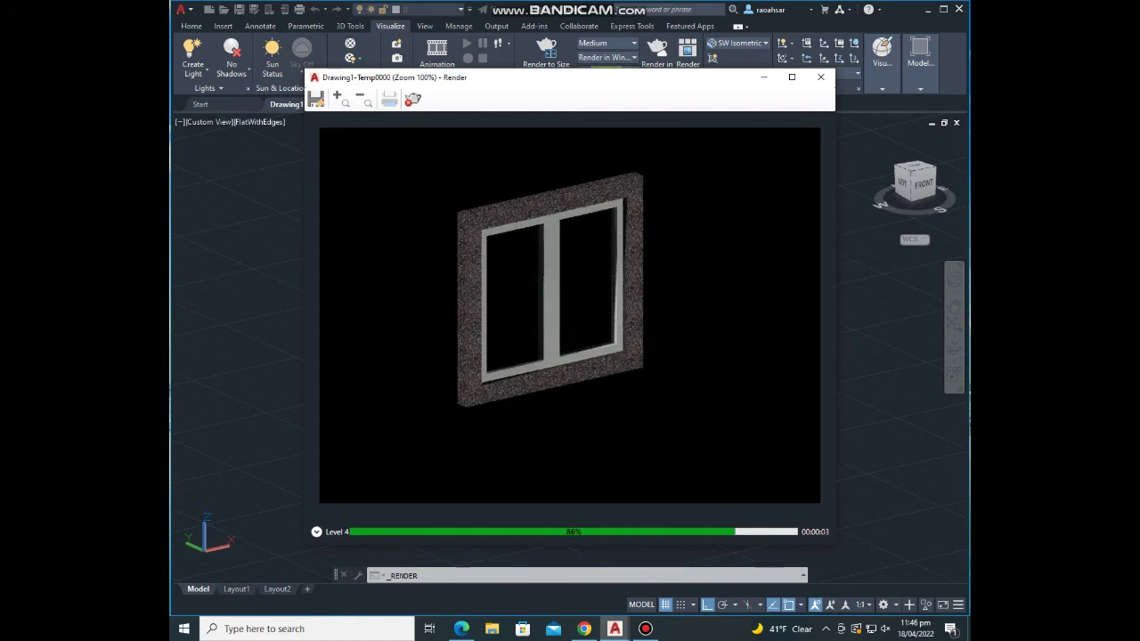
Step: Move the completed render window lower, then close it
drag(362, 83, 353, 128)
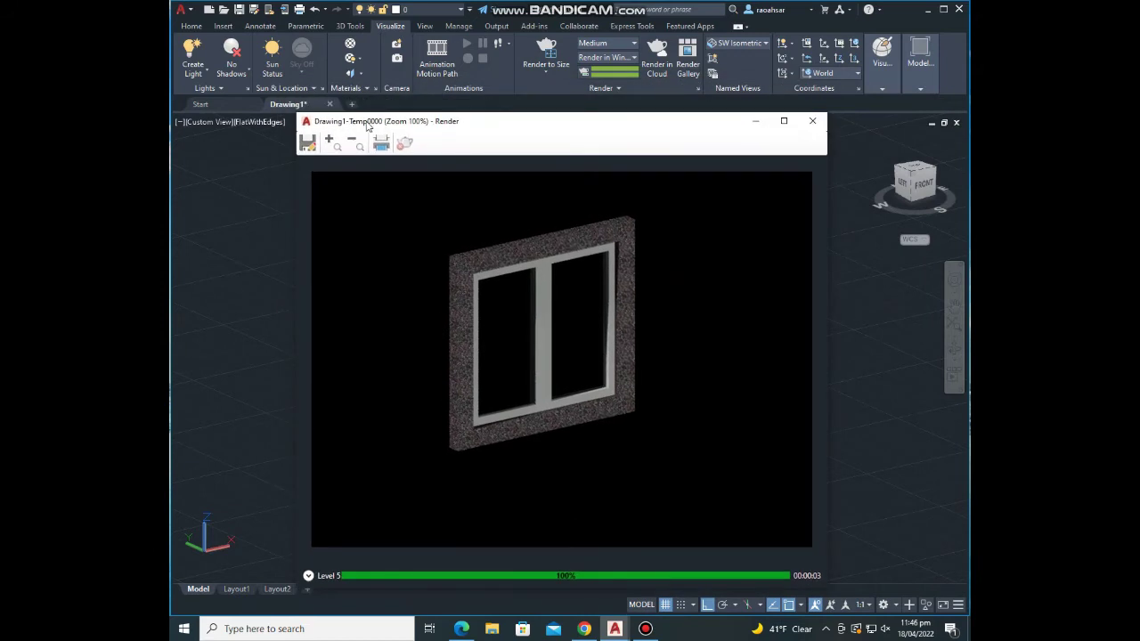
drag(366, 126, 372, 114)
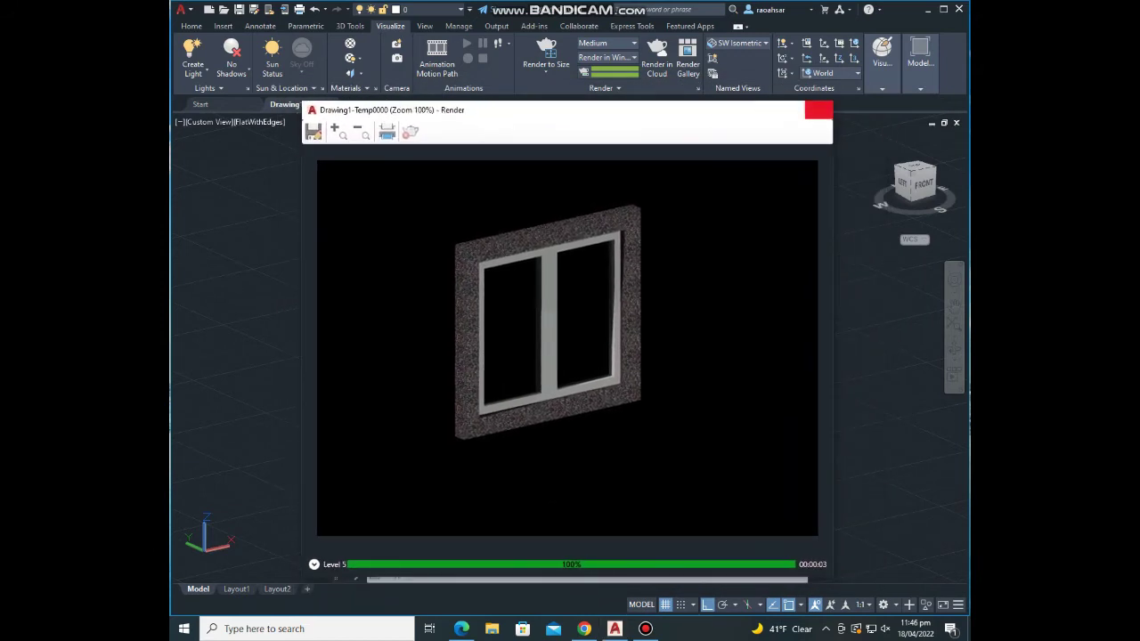
click(817, 110)
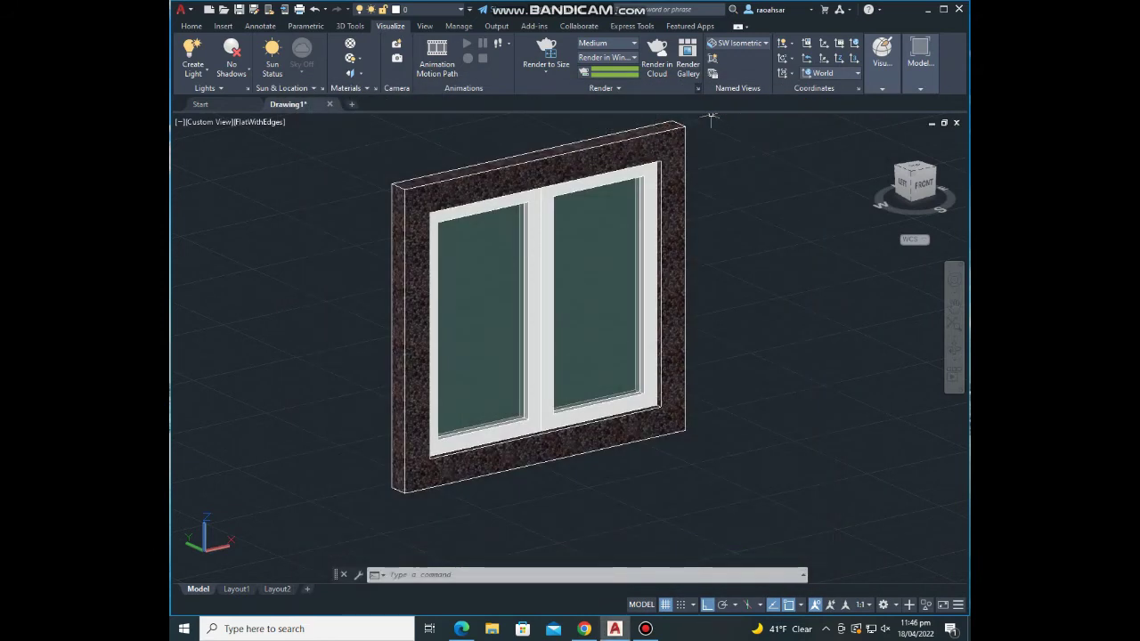
click(605, 87)
Step: Turn the render environment on with a custom background of type Image
click(588, 103)
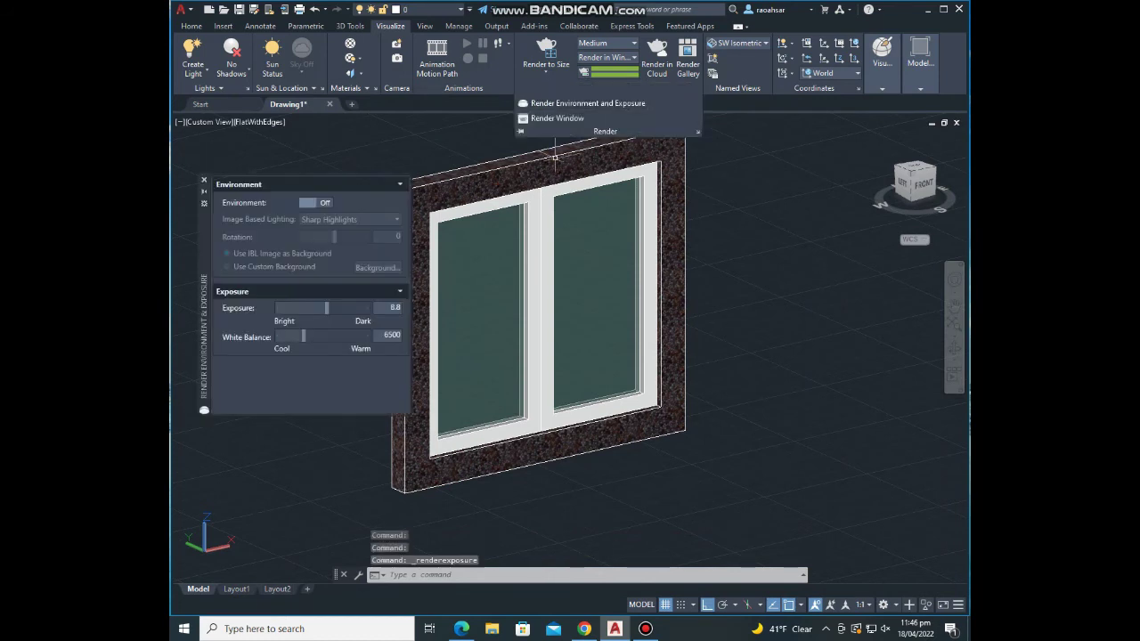
click(312, 202)
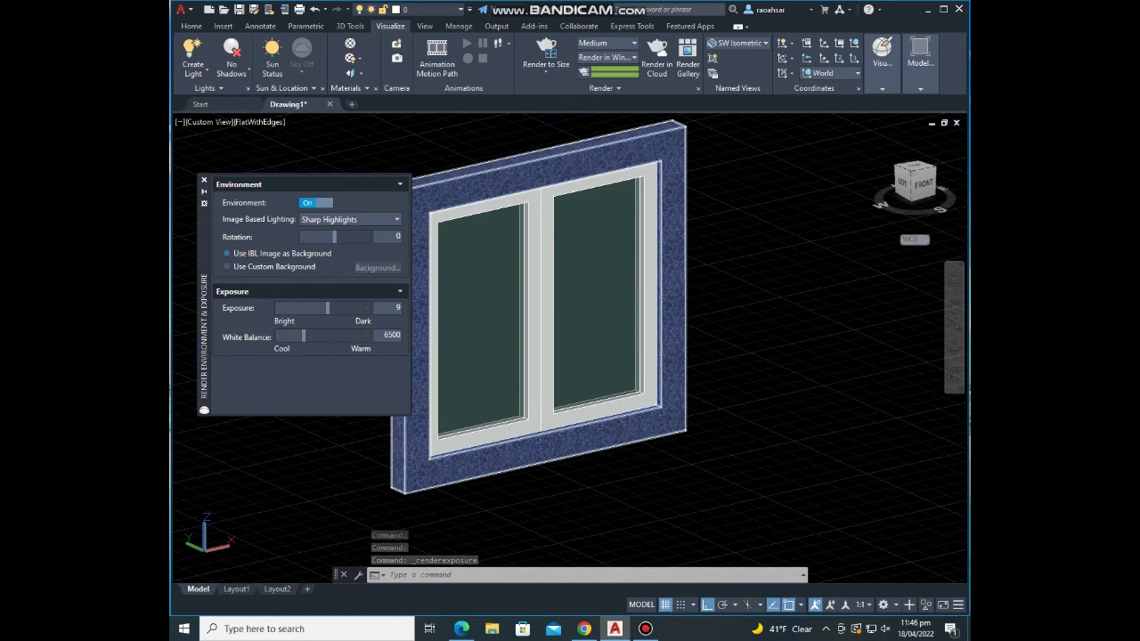
click(227, 266)
click(377, 267)
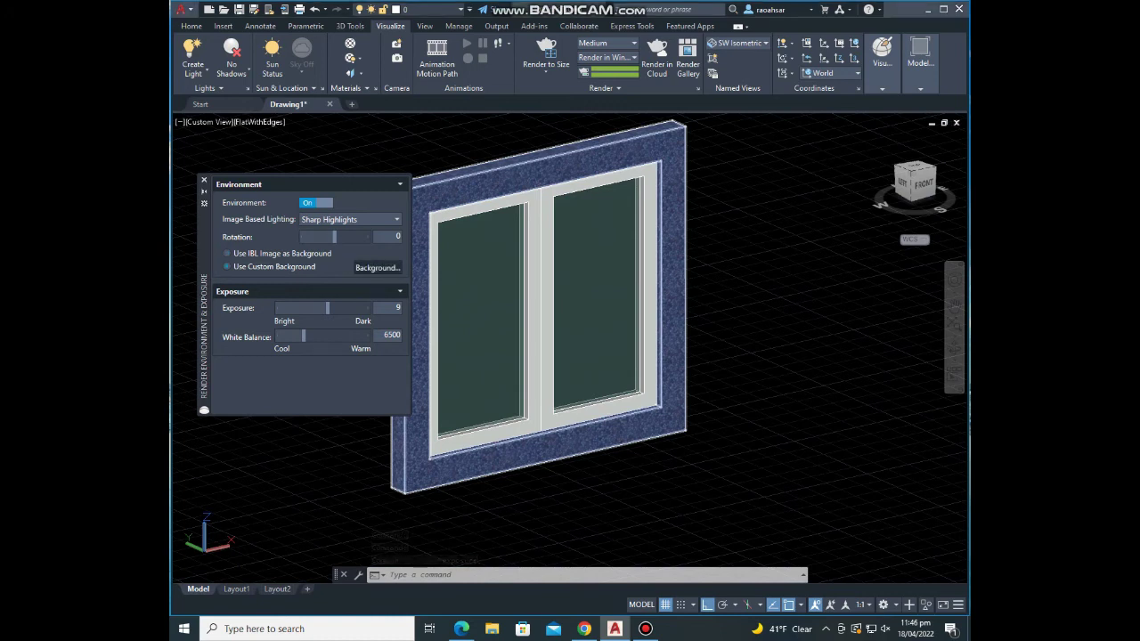
click(556, 217)
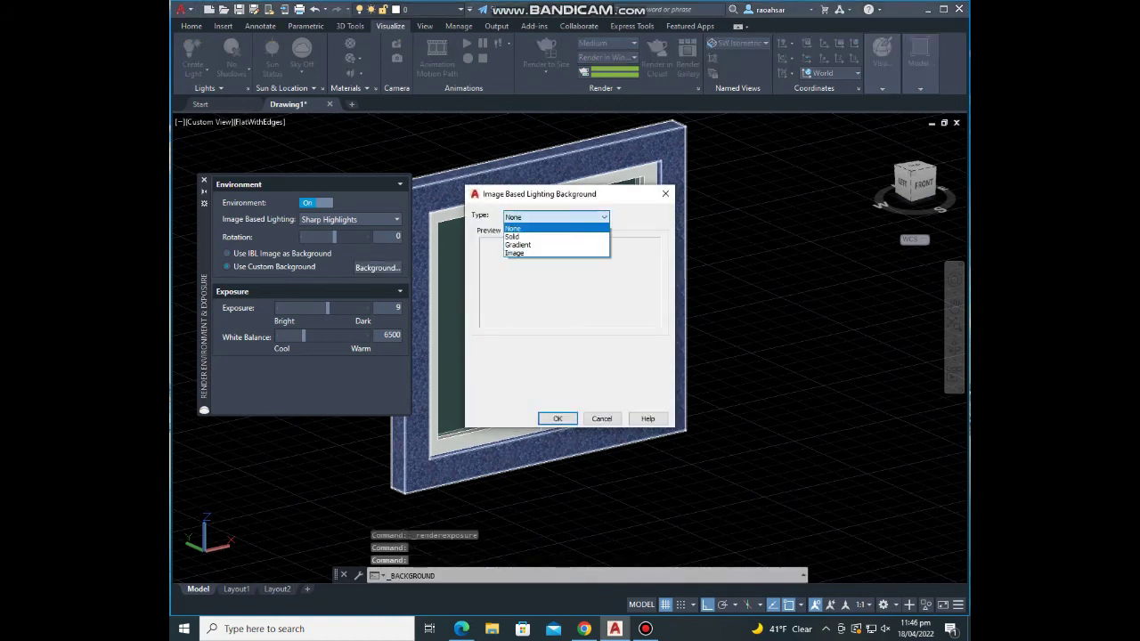
click(515, 253)
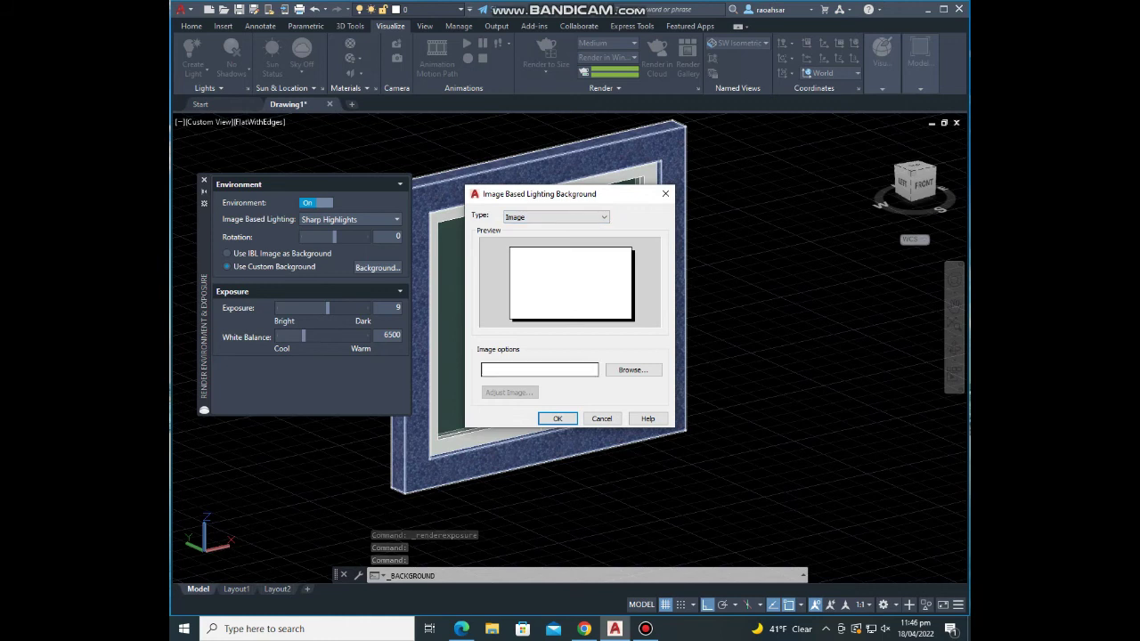
Step: Browse the 33, Capture and Downloads images, then cancel the file choice
click(633, 370)
click(469, 329)
click(479, 341)
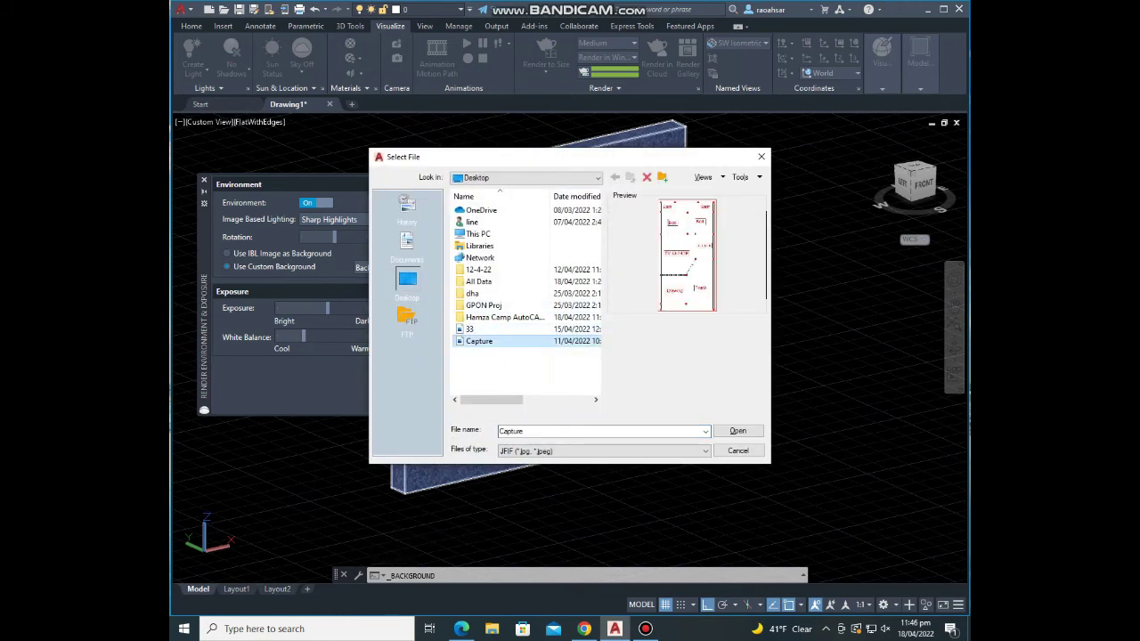
click(470, 329)
click(480, 341)
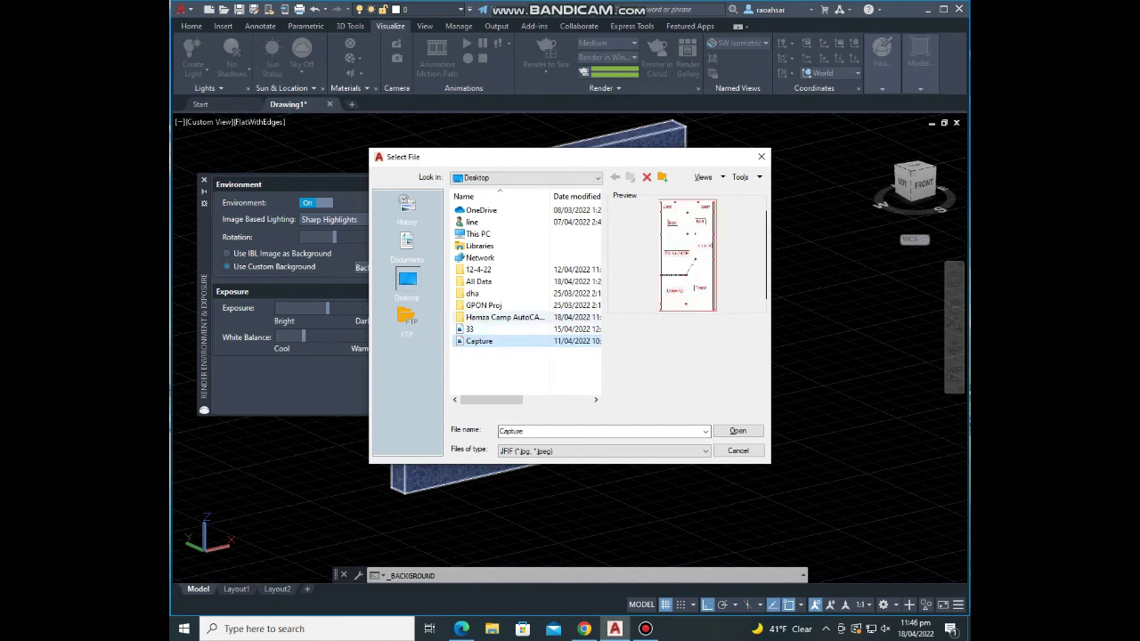
click(469, 329)
click(480, 341)
double_click(478, 233)
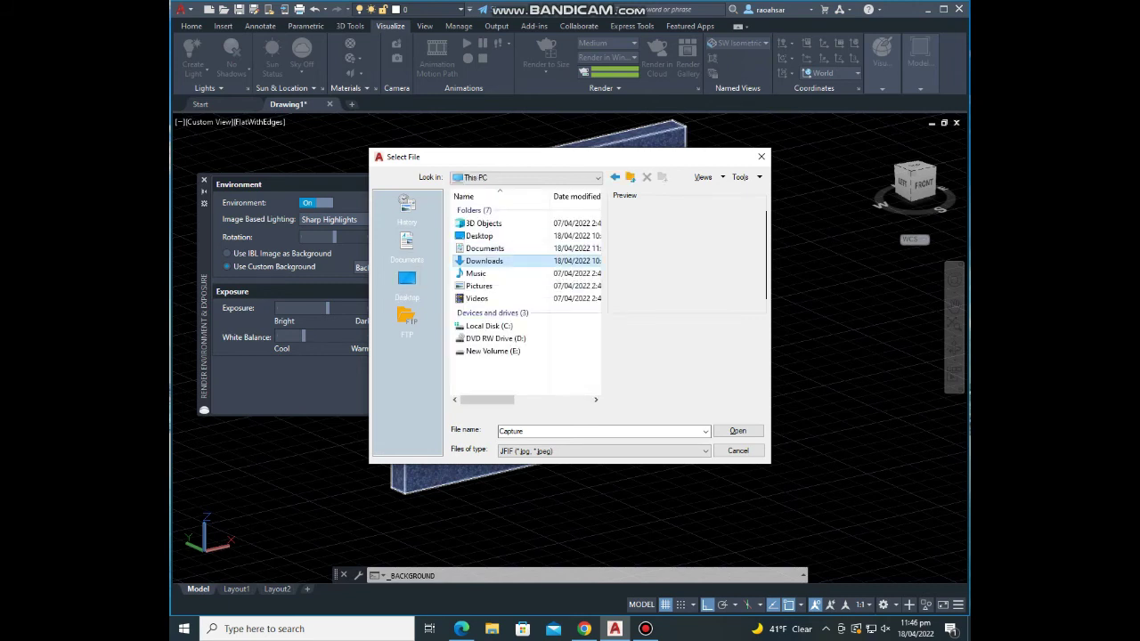
double_click(484, 260)
click(525, 248)
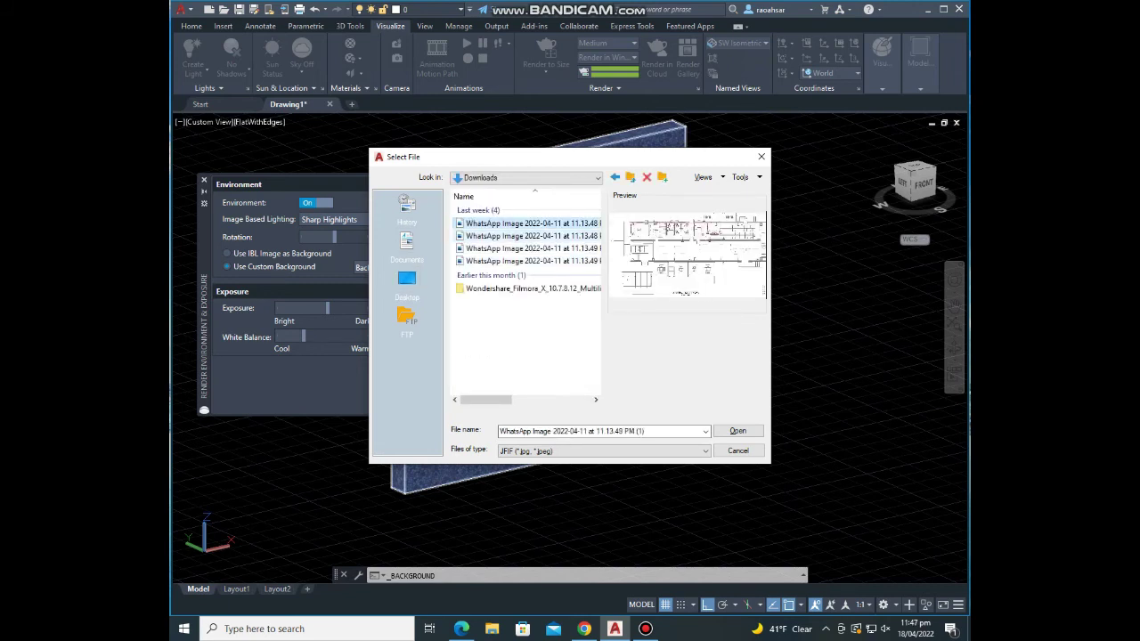
click(525, 260)
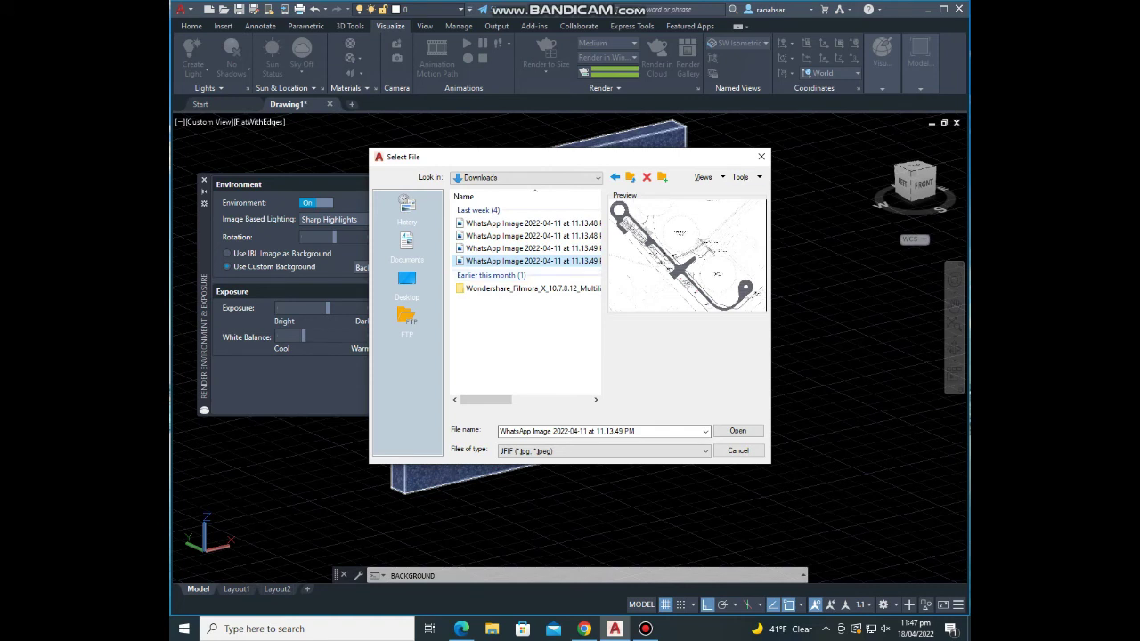
key(Return)
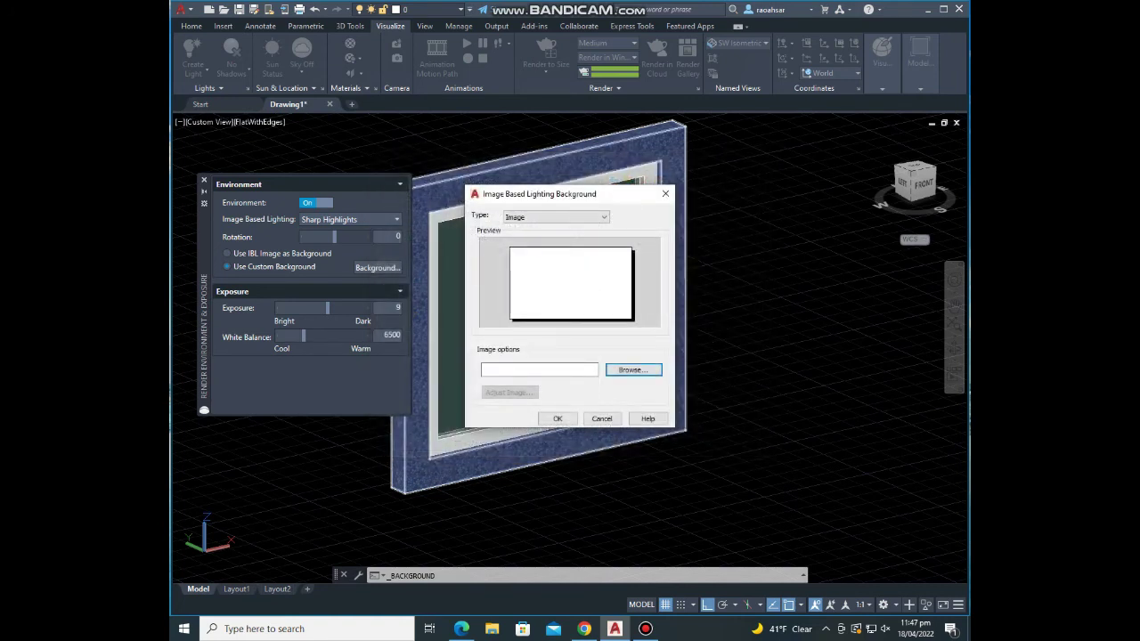
Step: Set the background type to None and close the Background dialog
click(556, 216)
click(534, 227)
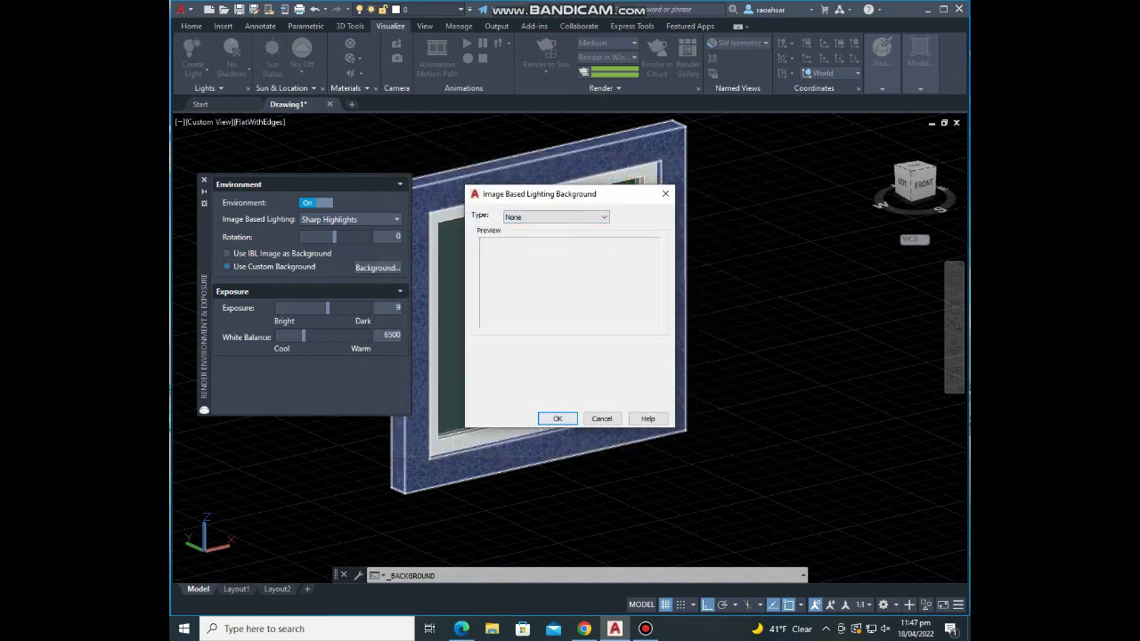
key(Return)
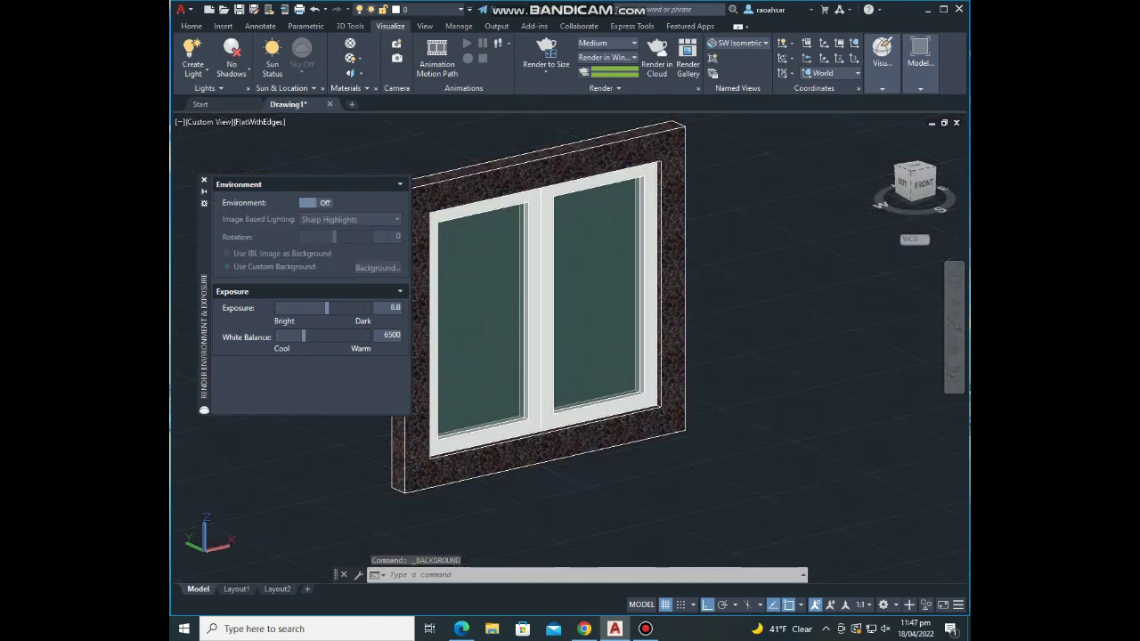
Step: Reorient the view, then reopen Render Environment and Exposure and turn Environment On
click(203, 180)
shift+middle_drag(561, 267, 545, 273)
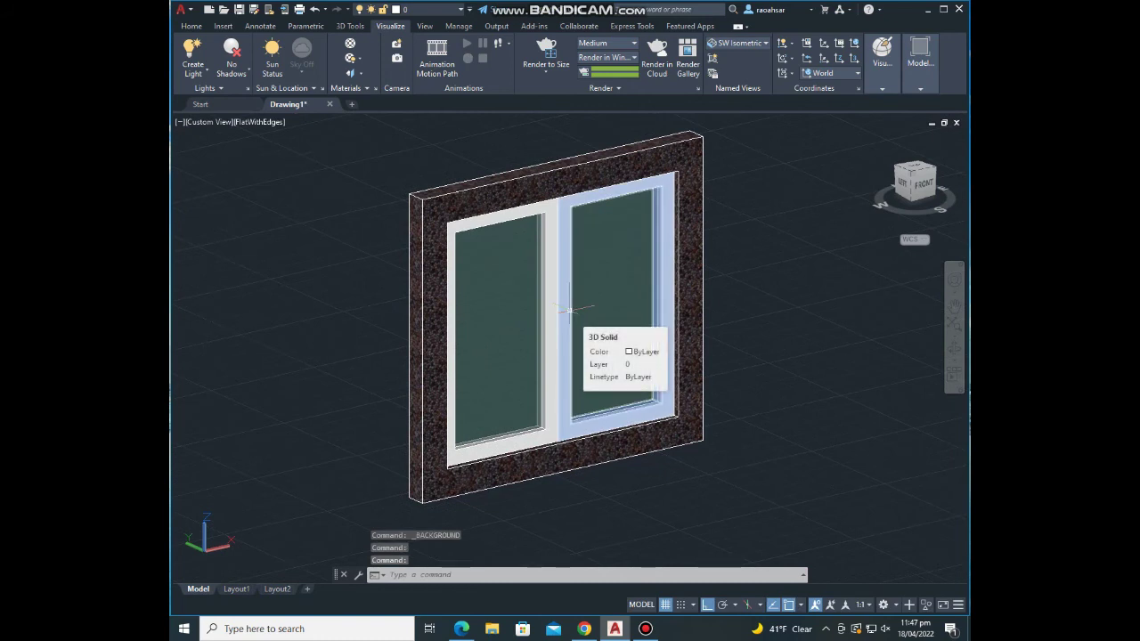
middle_drag(570, 310, 563, 308)
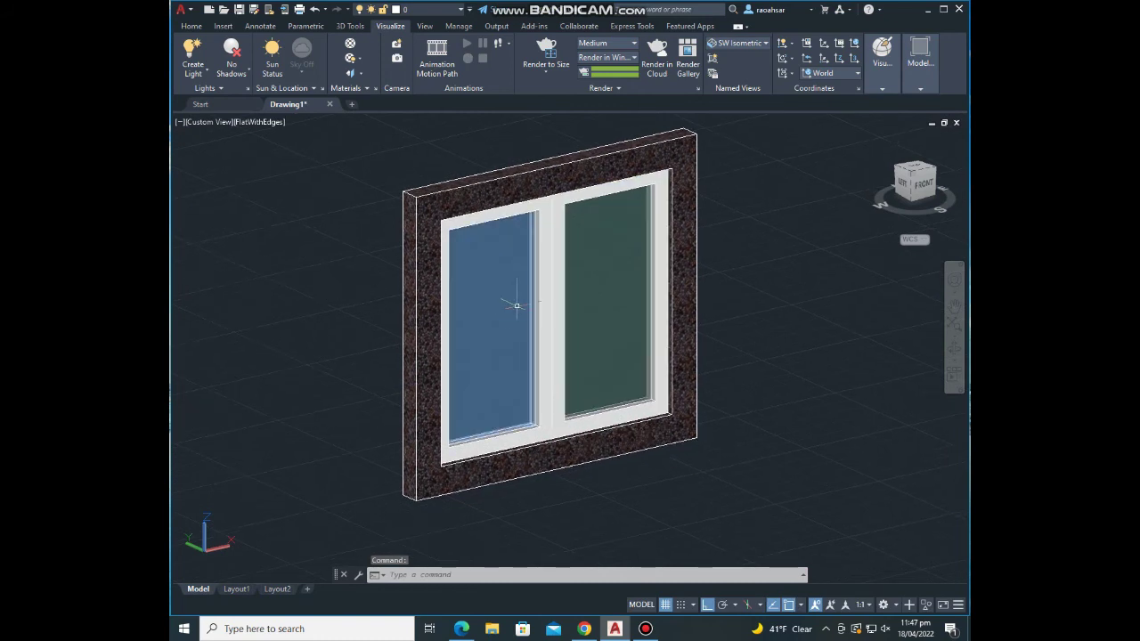
middle_drag(559, 474, 563, 466)
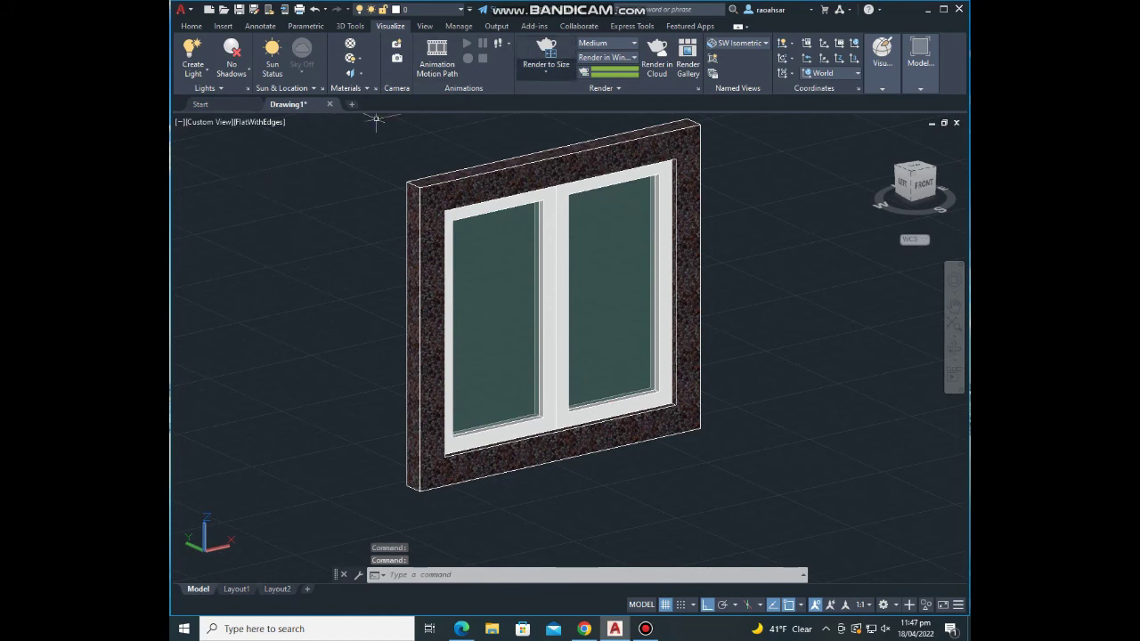
click(602, 88)
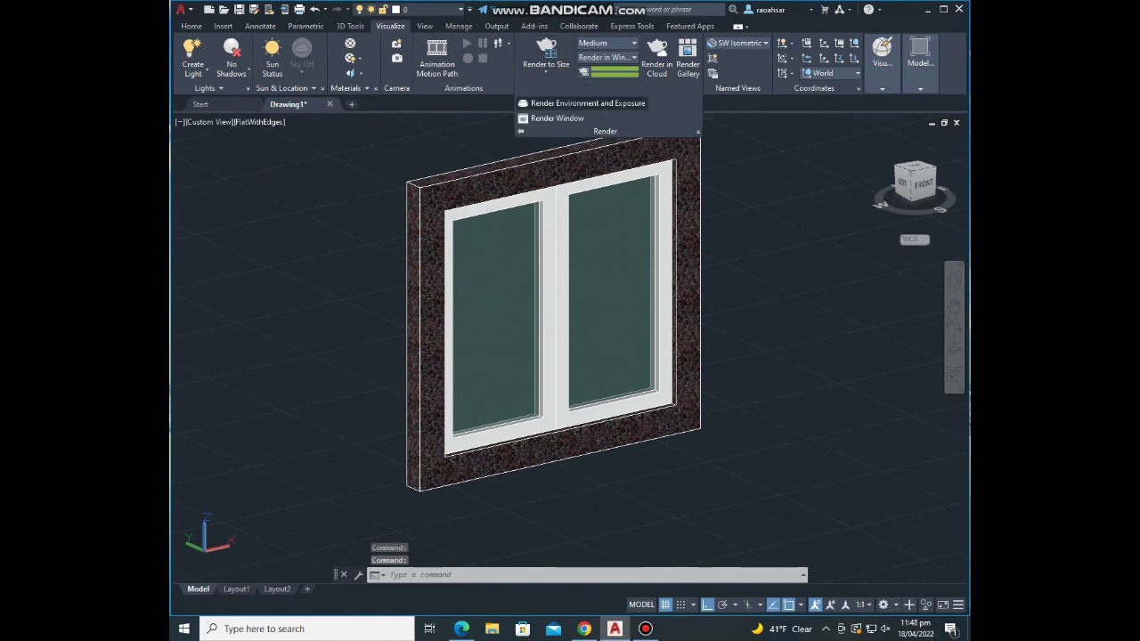
click(588, 104)
click(307, 202)
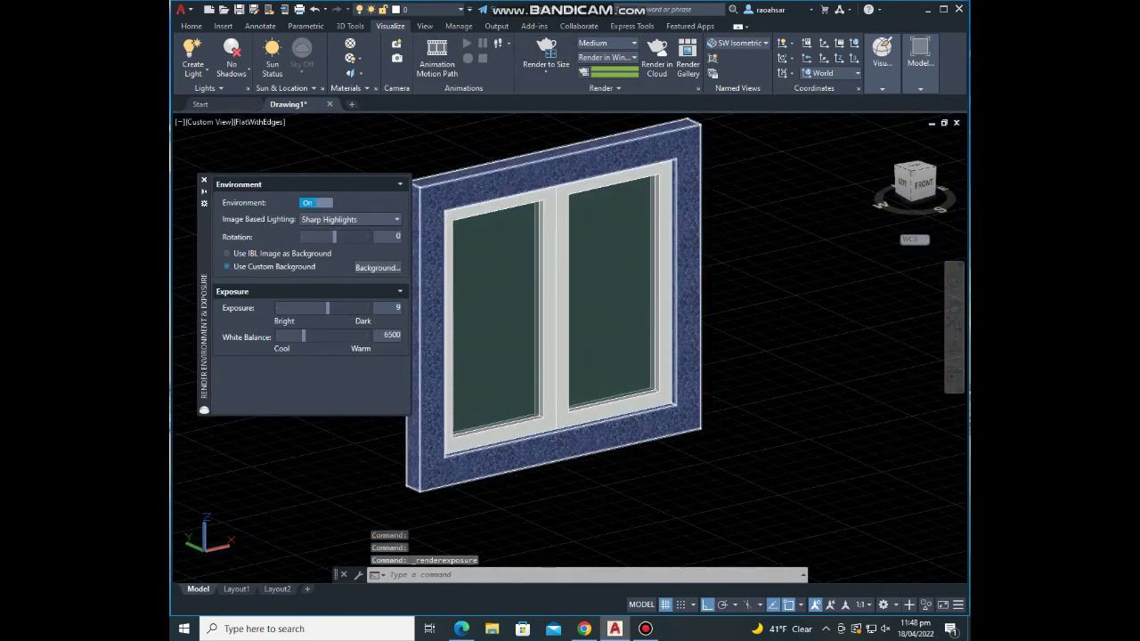
Step: Set the background type to Image using 1919066.jpg from the Desktop
click(378, 267)
click(556, 217)
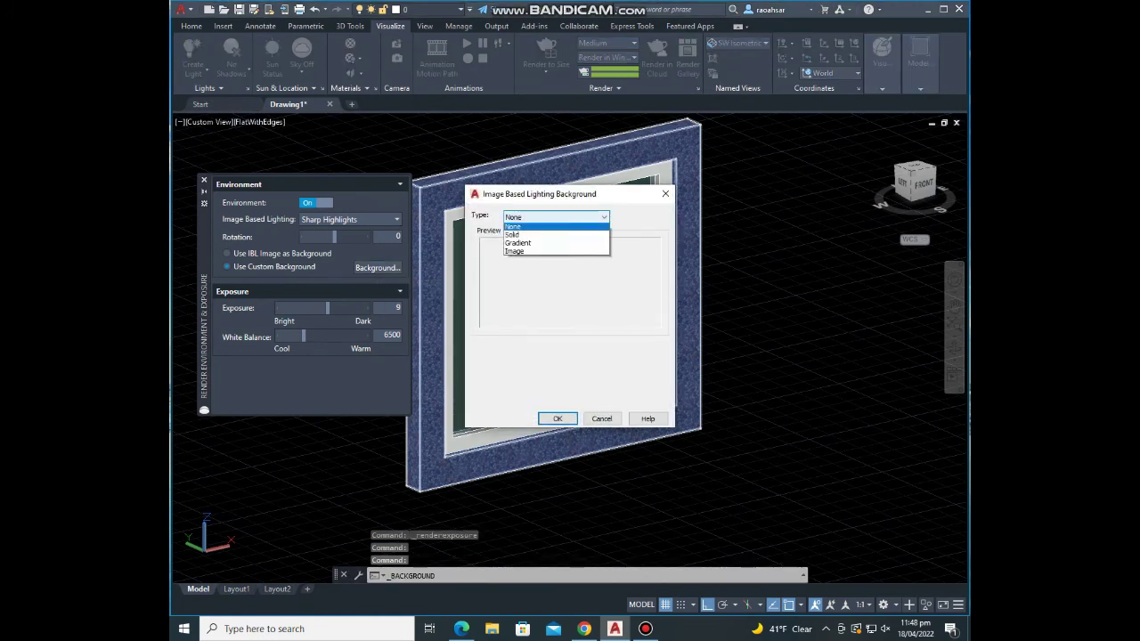
click(521, 243)
click(633, 369)
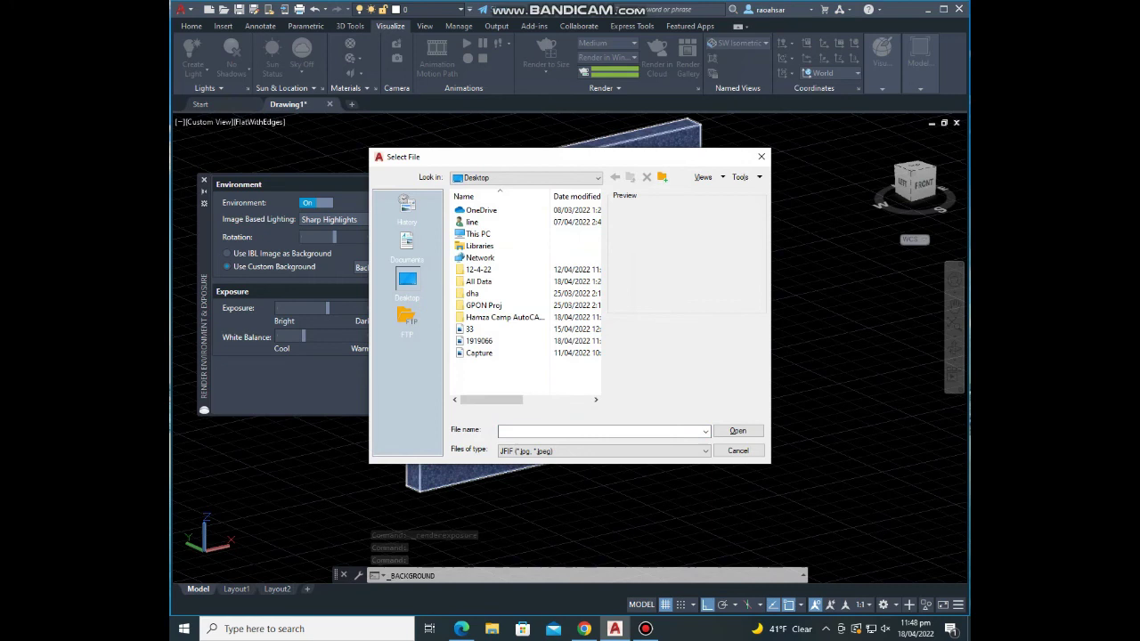
click(469, 329)
click(479, 341)
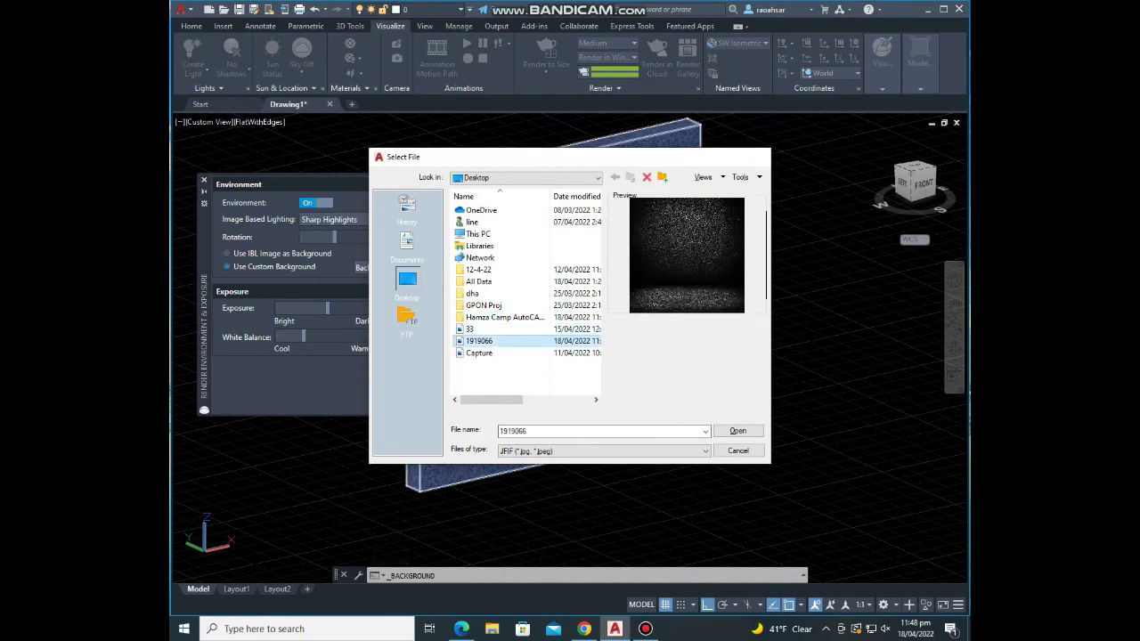
key(Return)
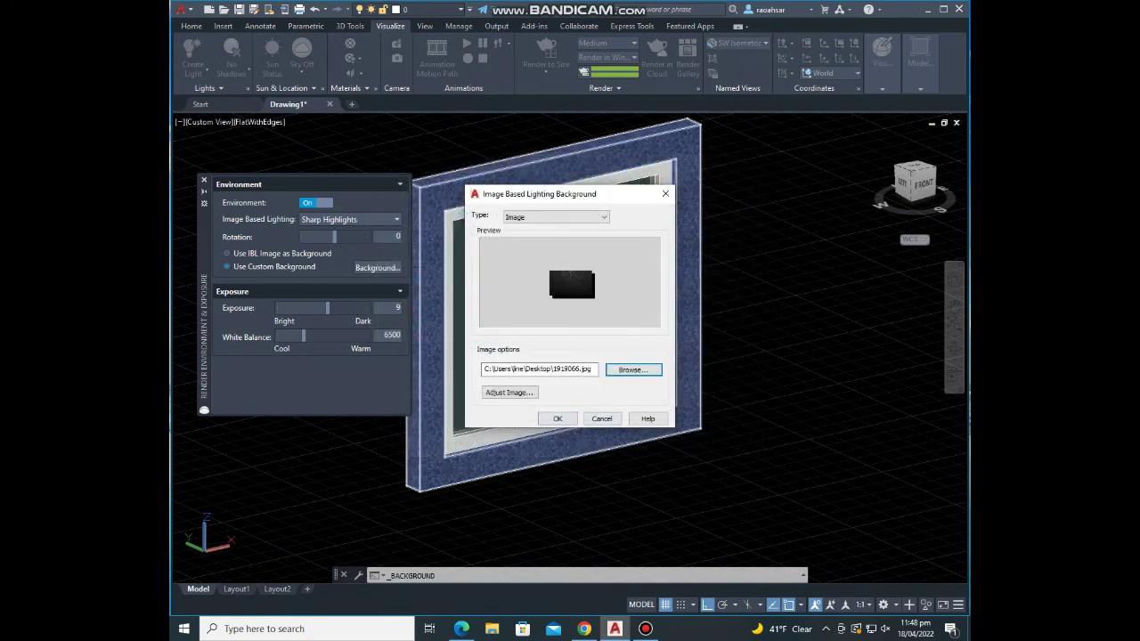
Step: Set the image position to Stretch and confirm both background dialogs
click(509, 392)
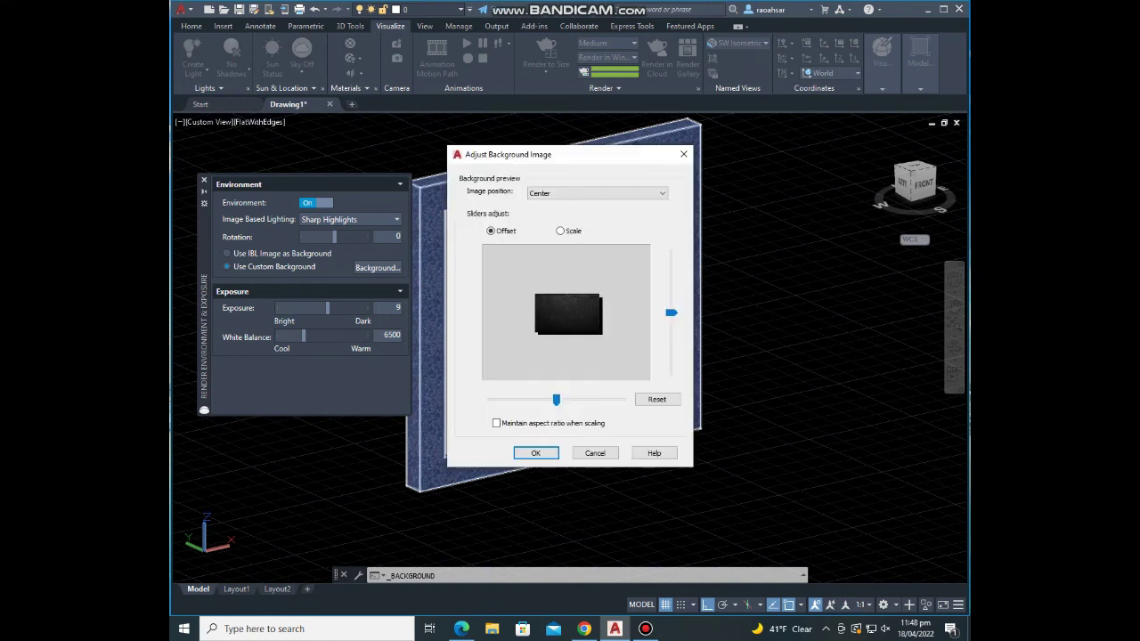
click(596, 193)
click(552, 211)
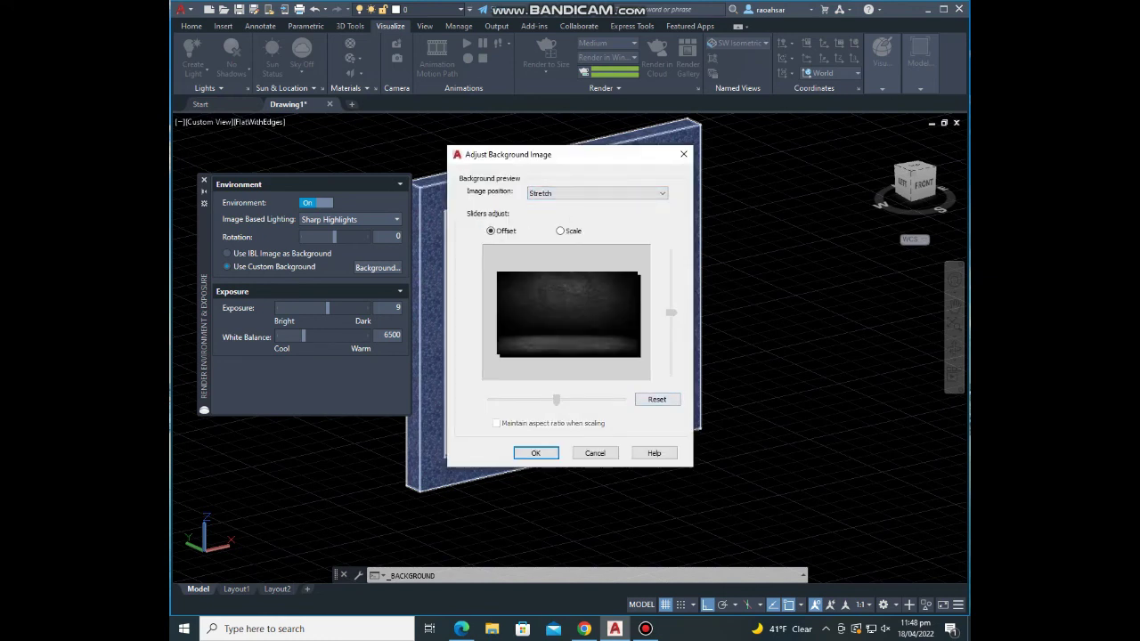
click(536, 452)
click(558, 419)
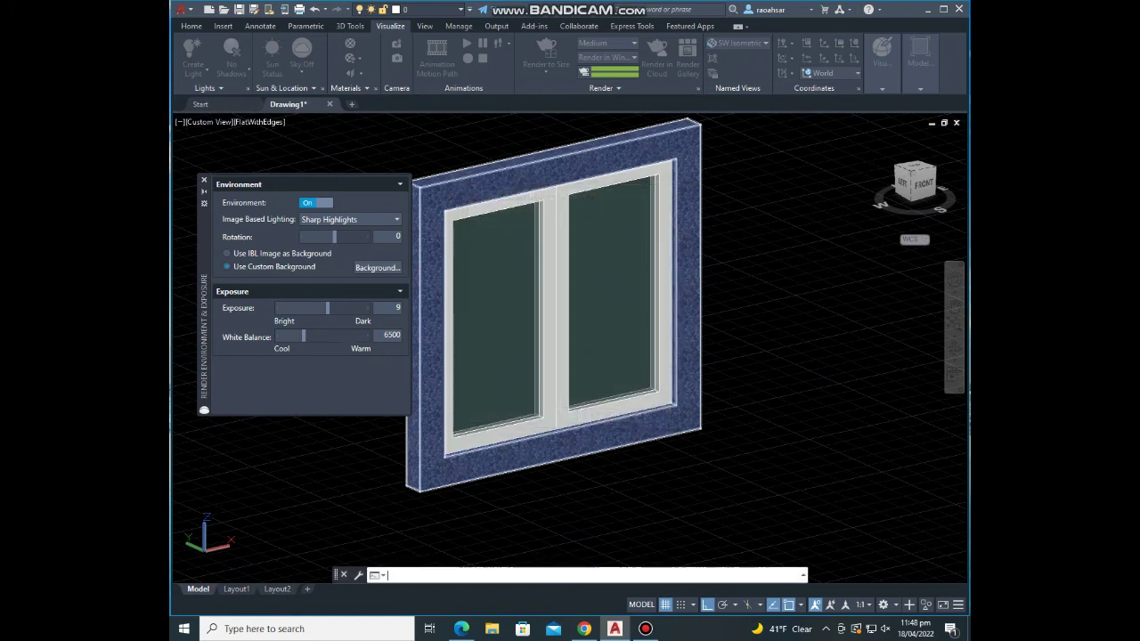
Step: Move the environment palette lower and clear an accidental wall selection
middle_drag(486, 308, 529, 319)
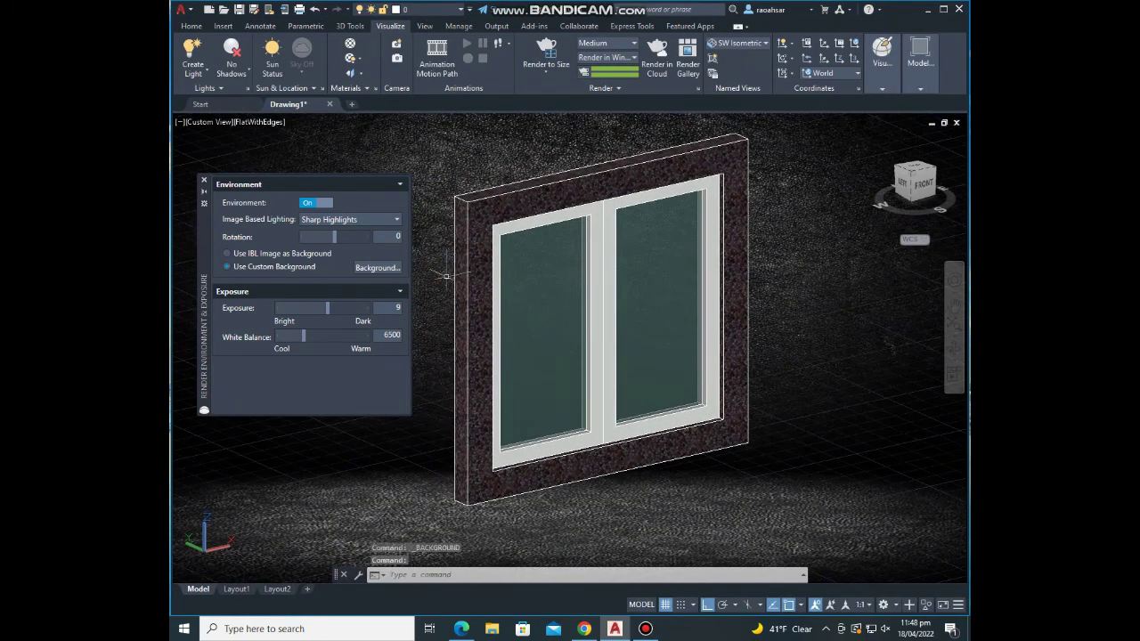
drag(203, 267, 243, 385)
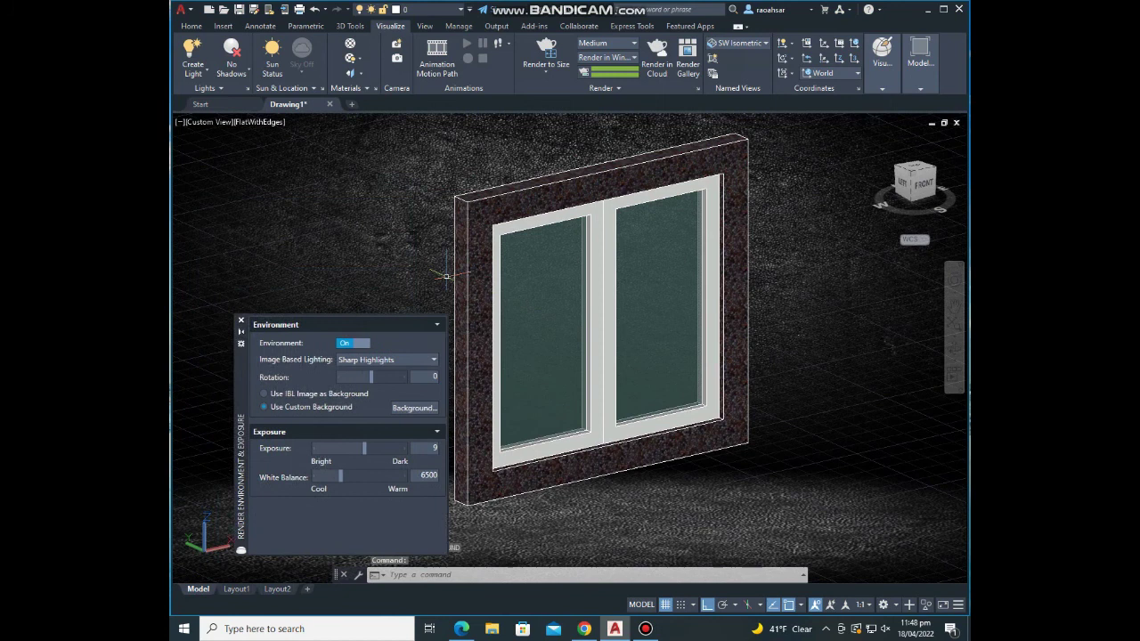
click(527, 207)
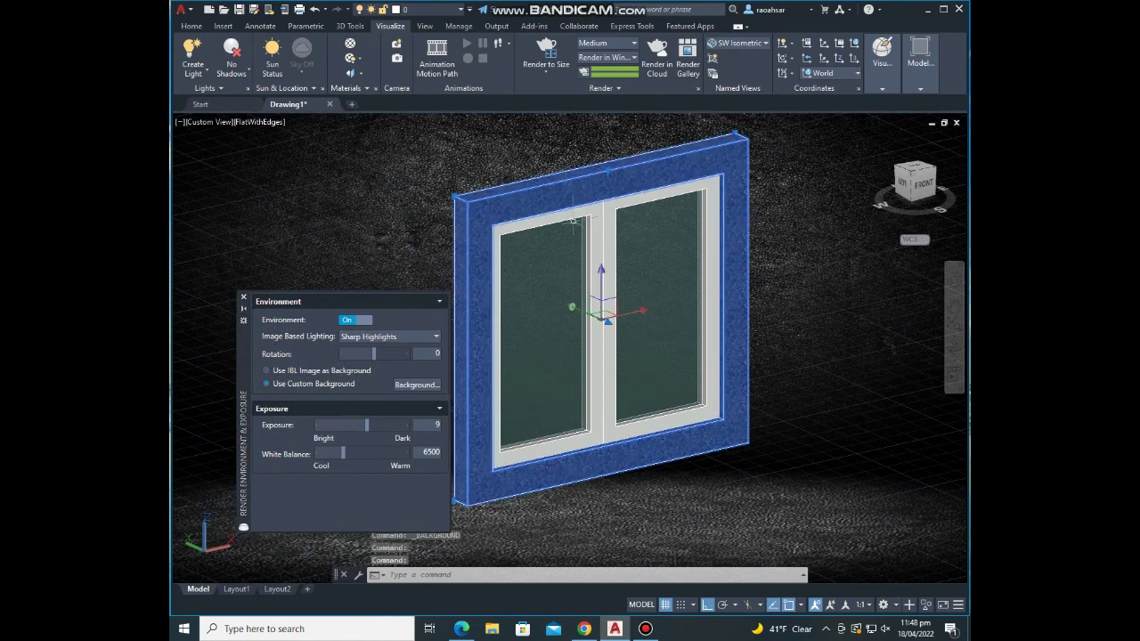
key(Escape)
Step: Zoom to frame the window model and launch Render to Size
scroll(626, 252, down, 2)
scroll(647, 317, down, 2)
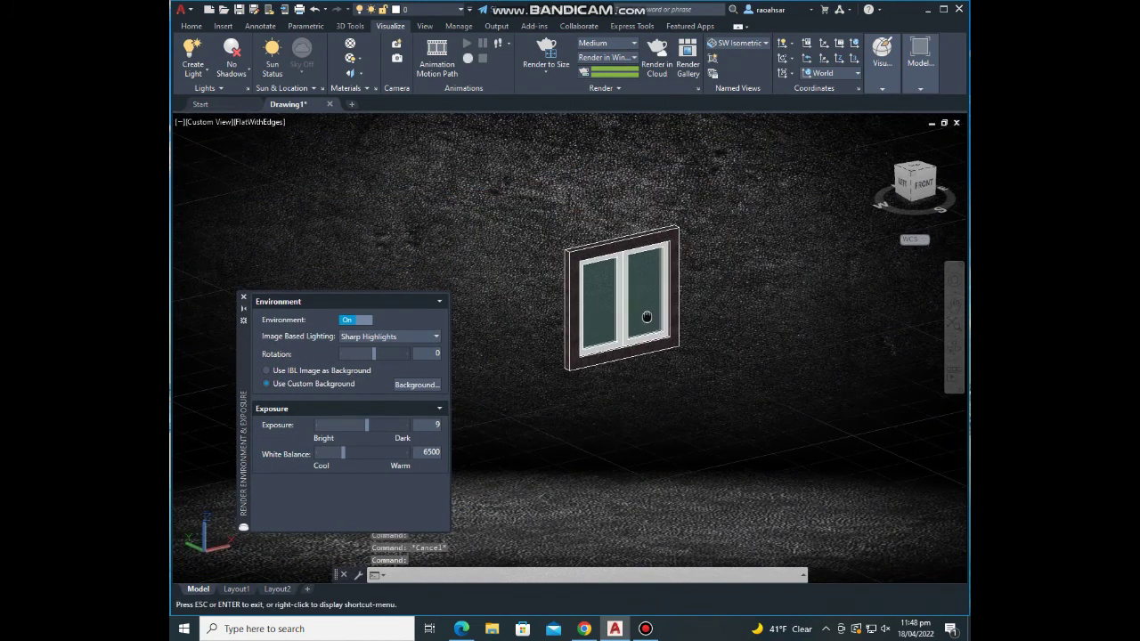
scroll(646, 316, up, 2)
scroll(664, 311, up, 1)
scroll(663, 311, up, 1)
scroll(663, 312, up, 1)
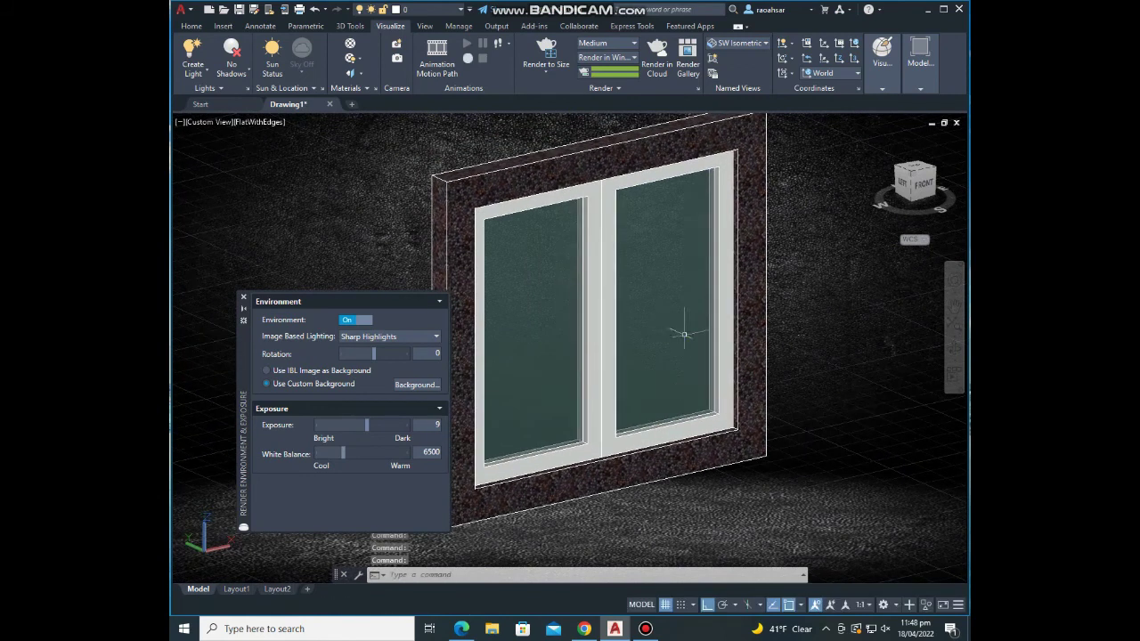
scroll(684, 332, down, 1)
scroll(534, 305, up, 1)
scroll(570, 315, up, 1)
click(545, 49)
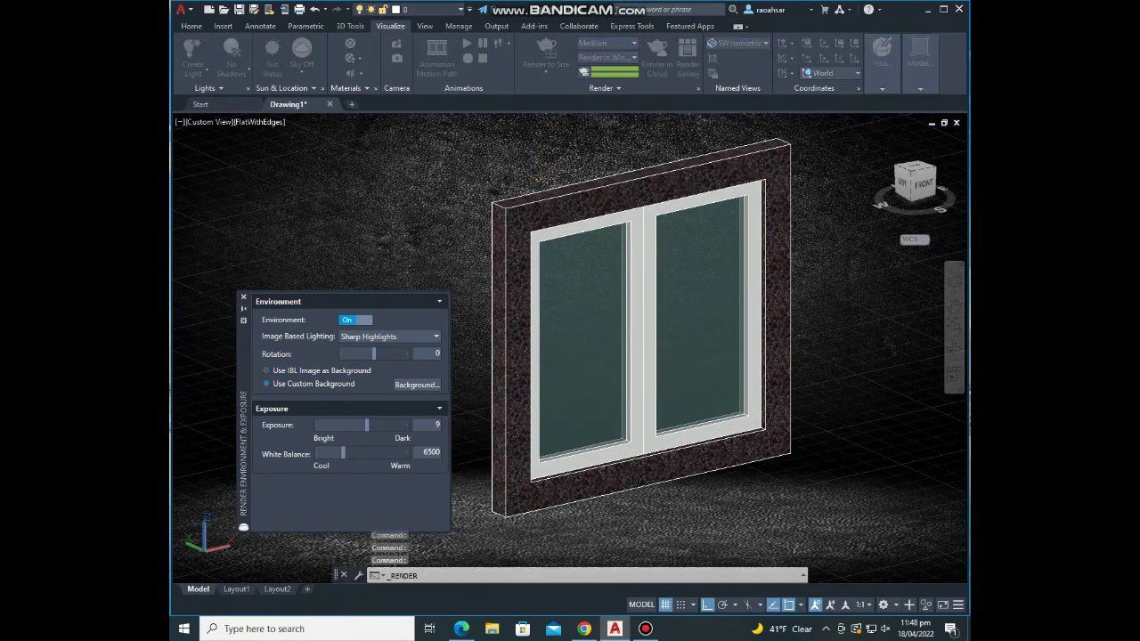
Step: Dismiss the missing image library notice and re-render the window against the textured background
key(Escape)
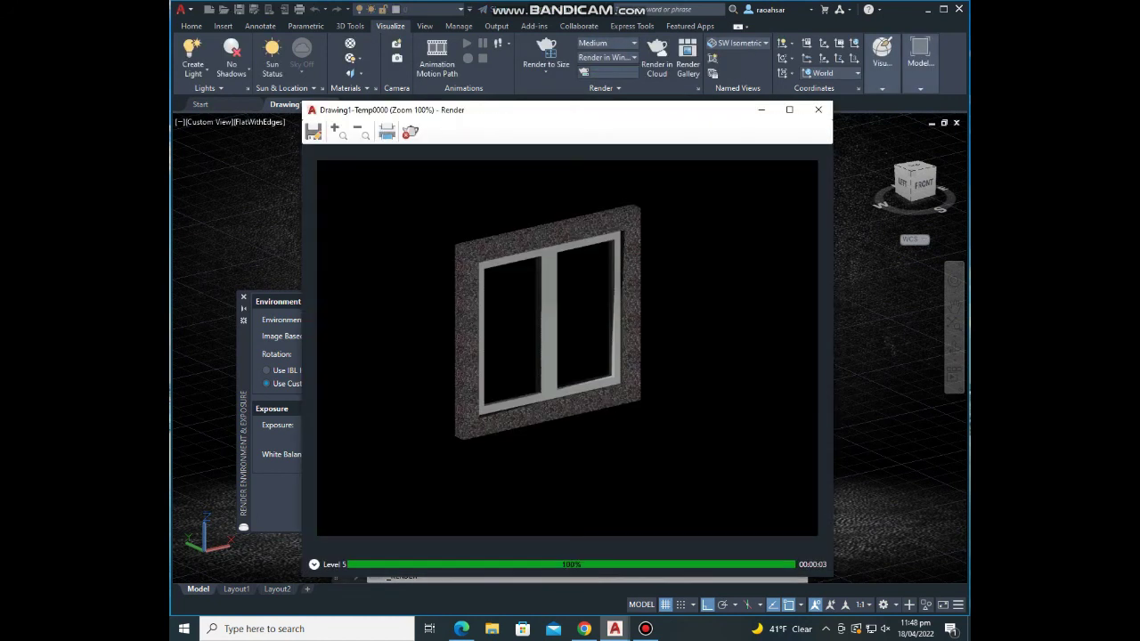
key(Return)
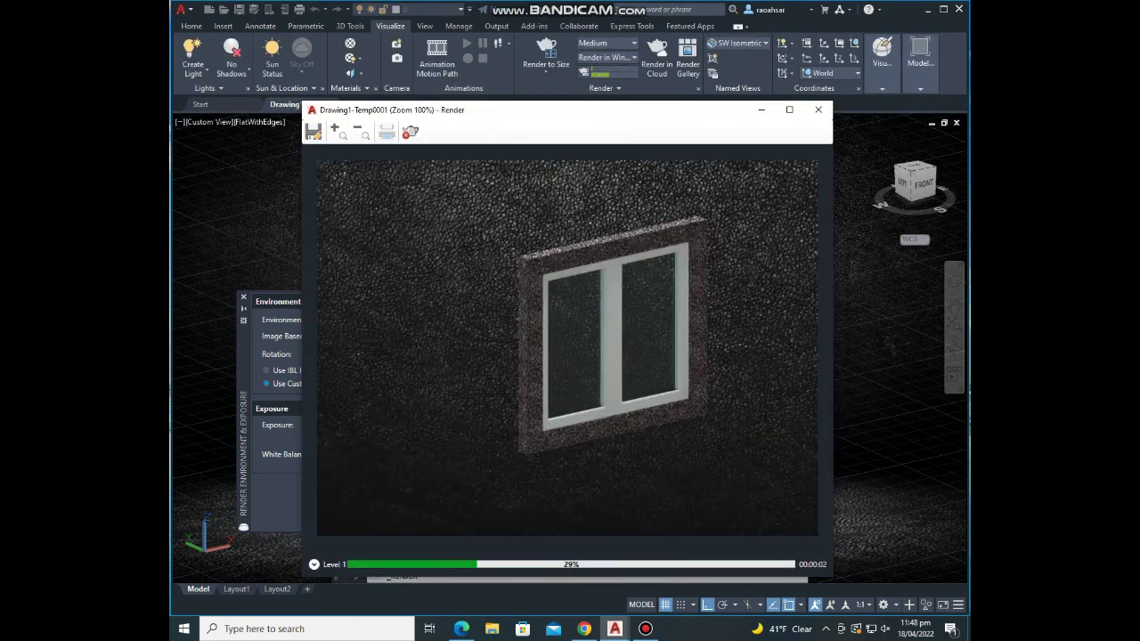
scroll(733, 339, up, 1)
scroll(567, 342, down, 1)
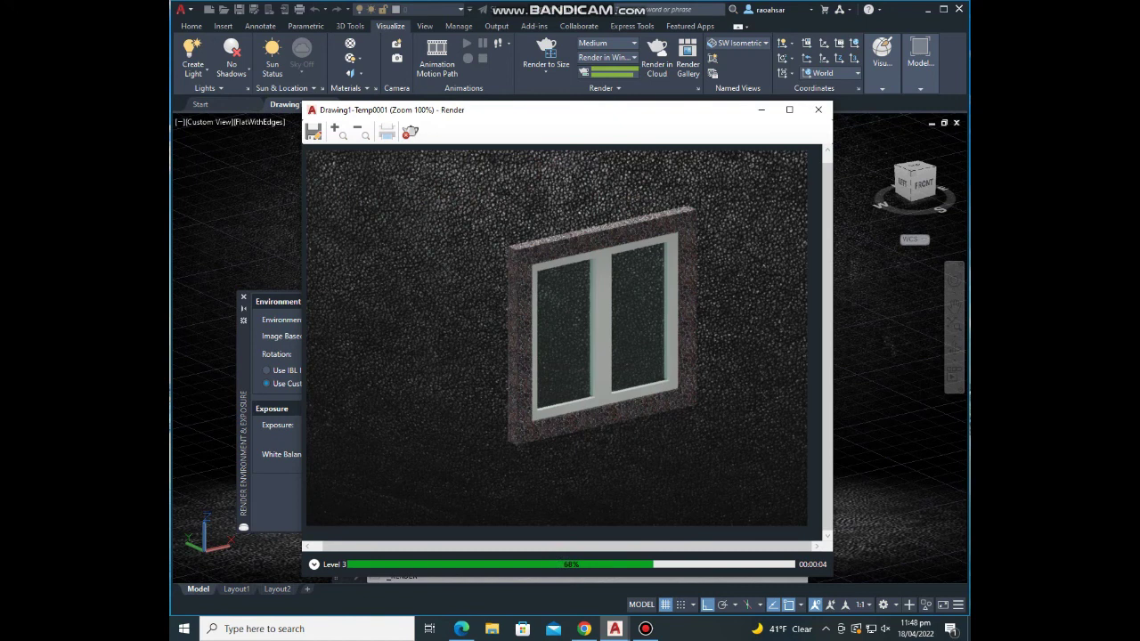
scroll(567, 342, up, 1)
scroll(568, 342, down, 1)
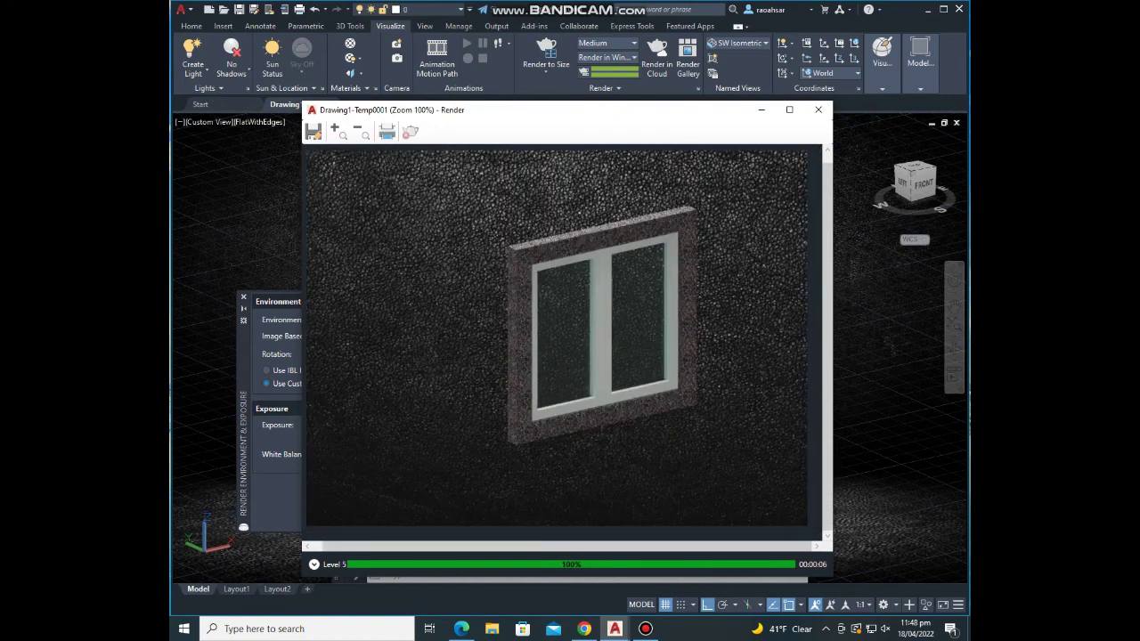
scroll(556, 339, down, 1)
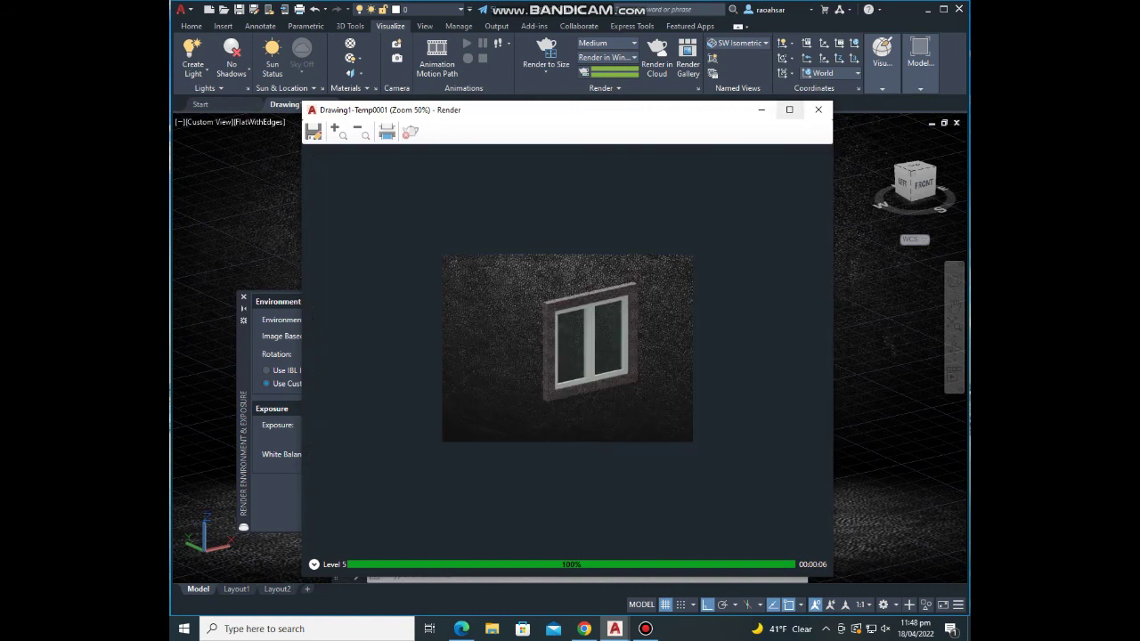
Step: Maximise the Render window to inspect the finished render, then restore and close it
key(super+Up)
scroll(570, 312, up, 1)
scroll(570, 312, up, 2)
scroll(570, 311, down, 2)
scroll(570, 314, up, 1)
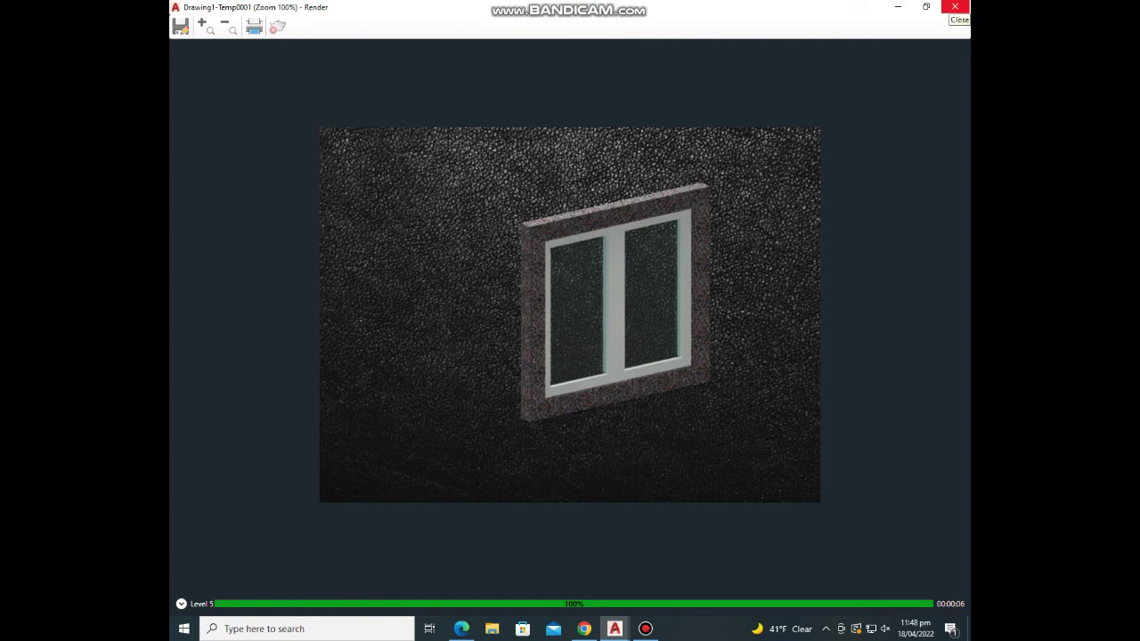
scroll(570, 314, down, 1)
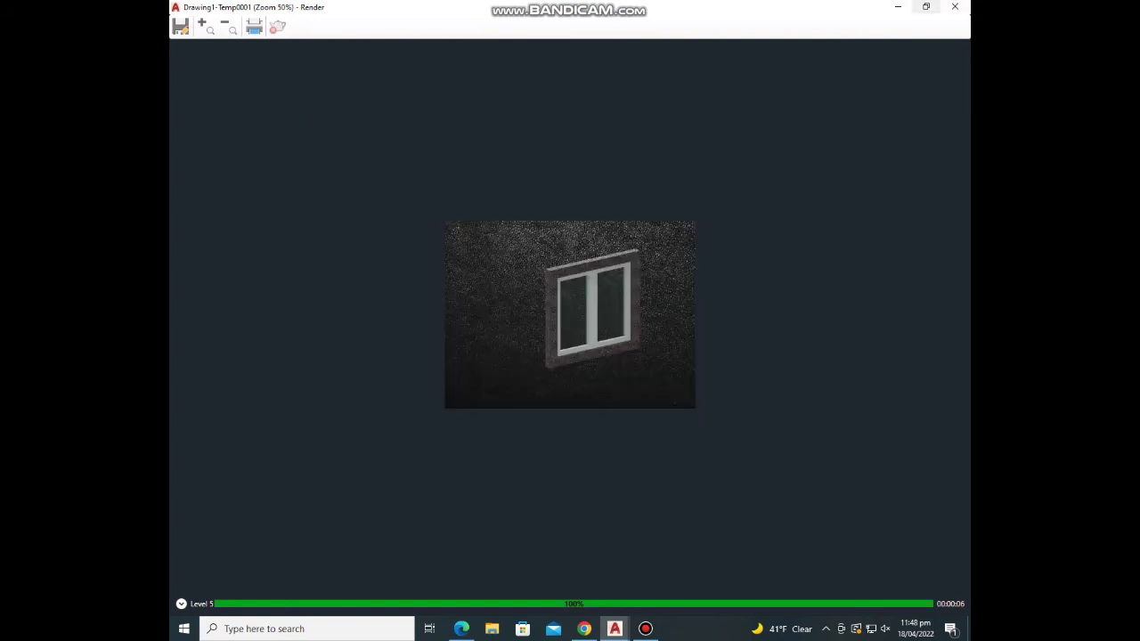
click(926, 6)
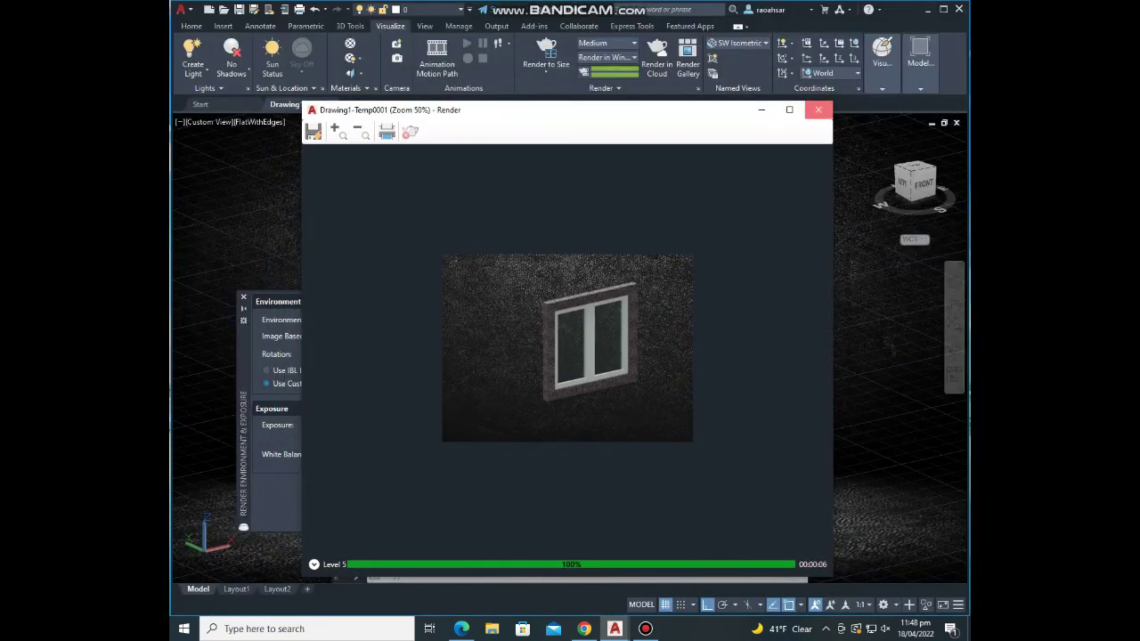
click(819, 110)
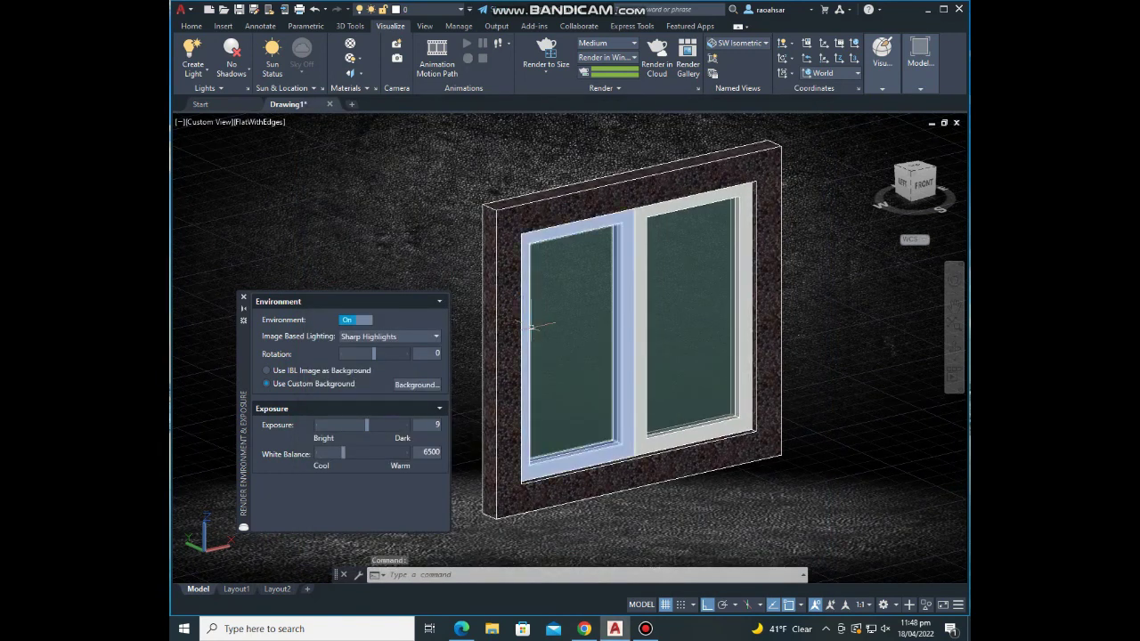
click(926, 9)
double_click(285, 331)
scroll(593, 344, up, 2)
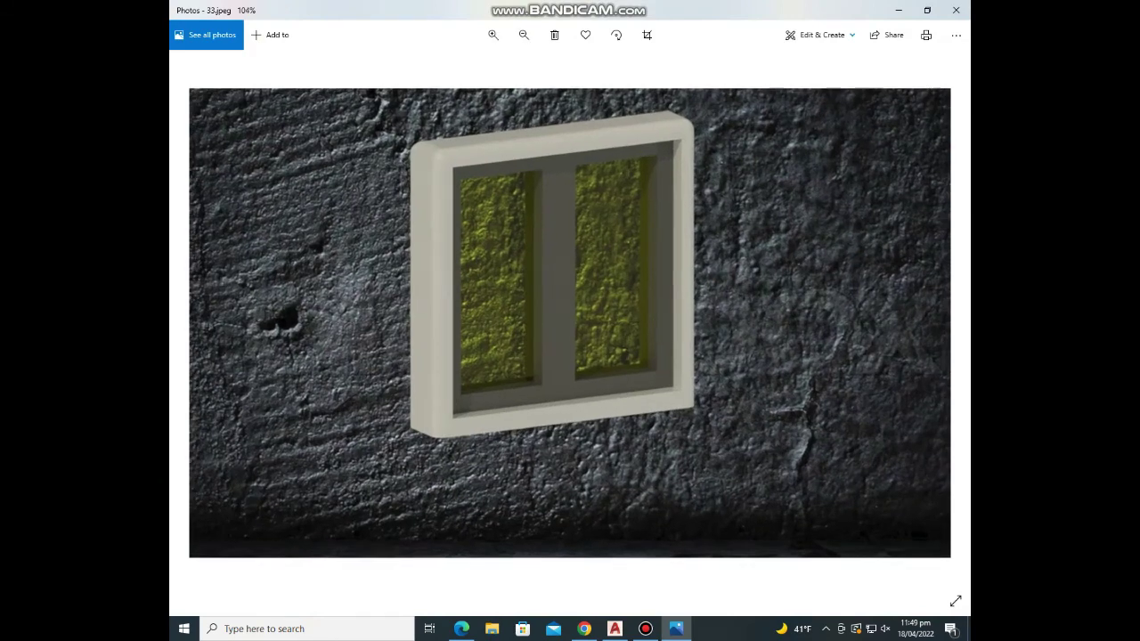
scroll(593, 343, up, 2)
scroll(570, 322, down, 1)
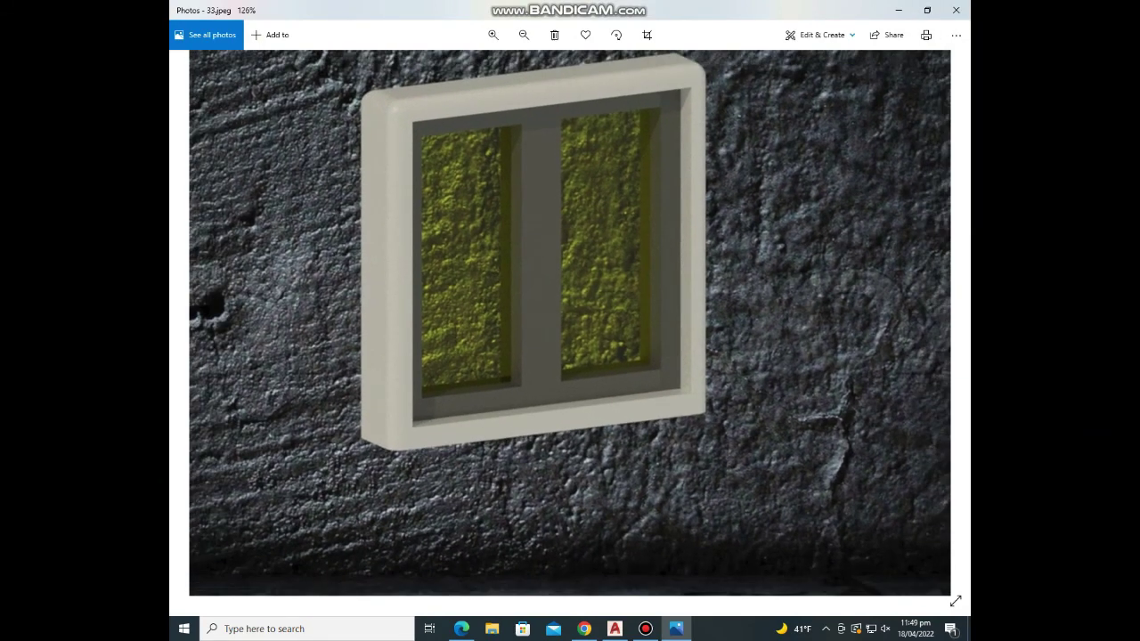
scroll(891, 89, down, 3)
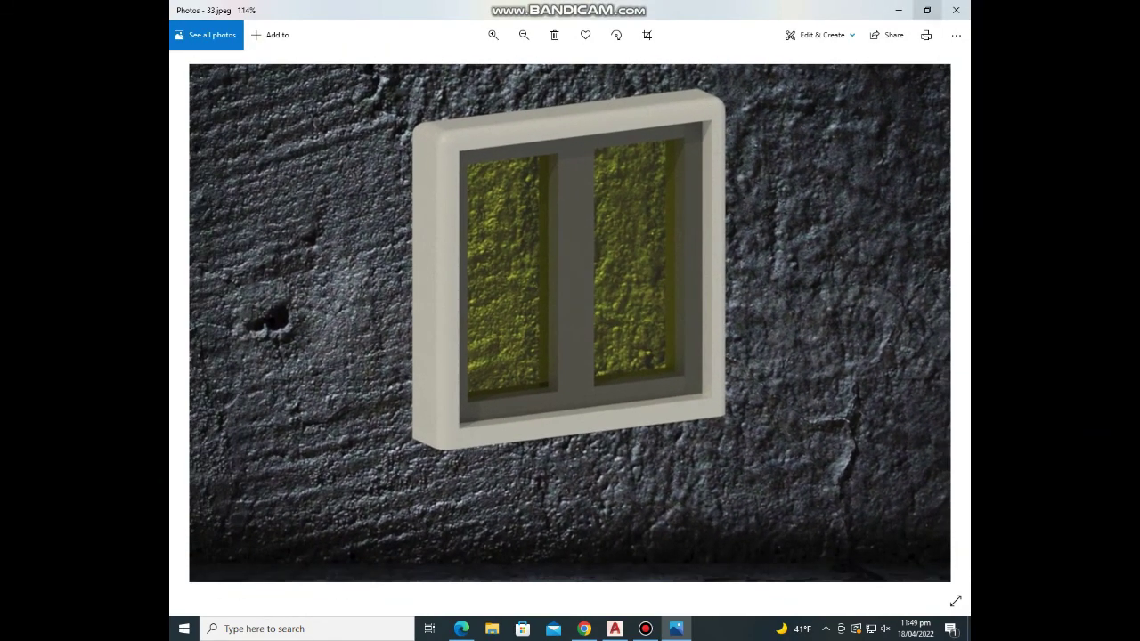
click(956, 9)
click(615, 629)
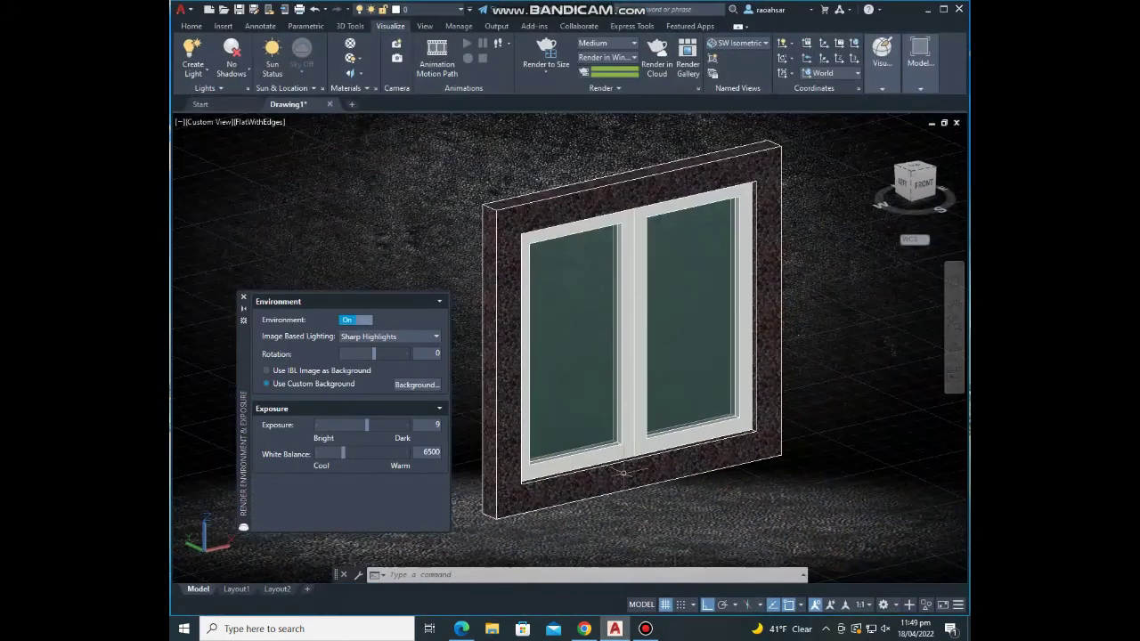
scroll(568, 365, down, 2)
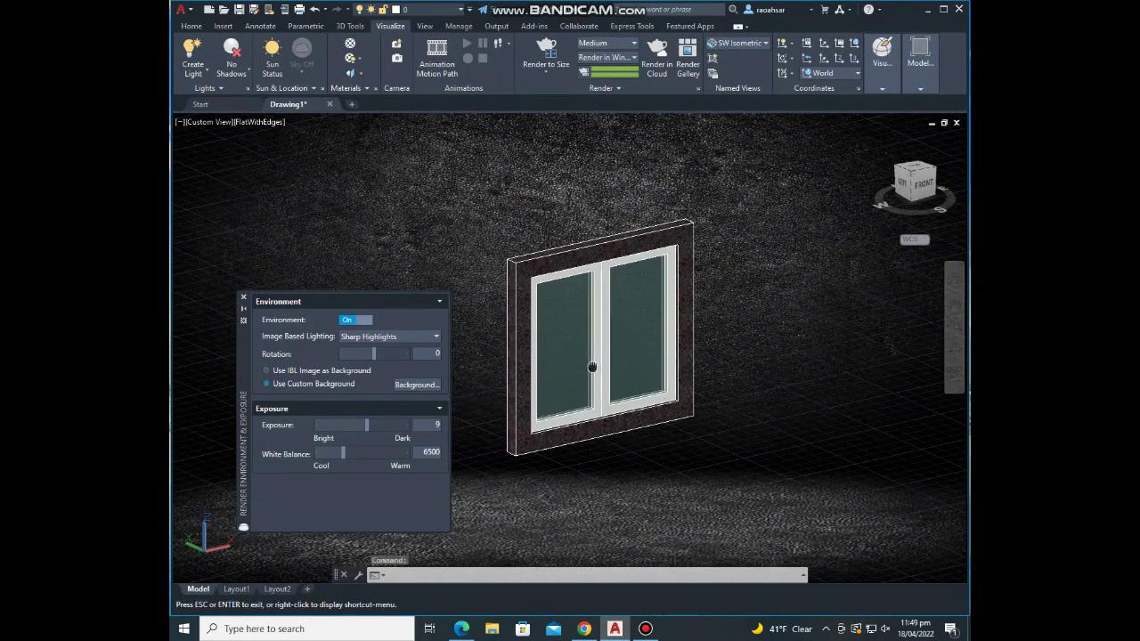